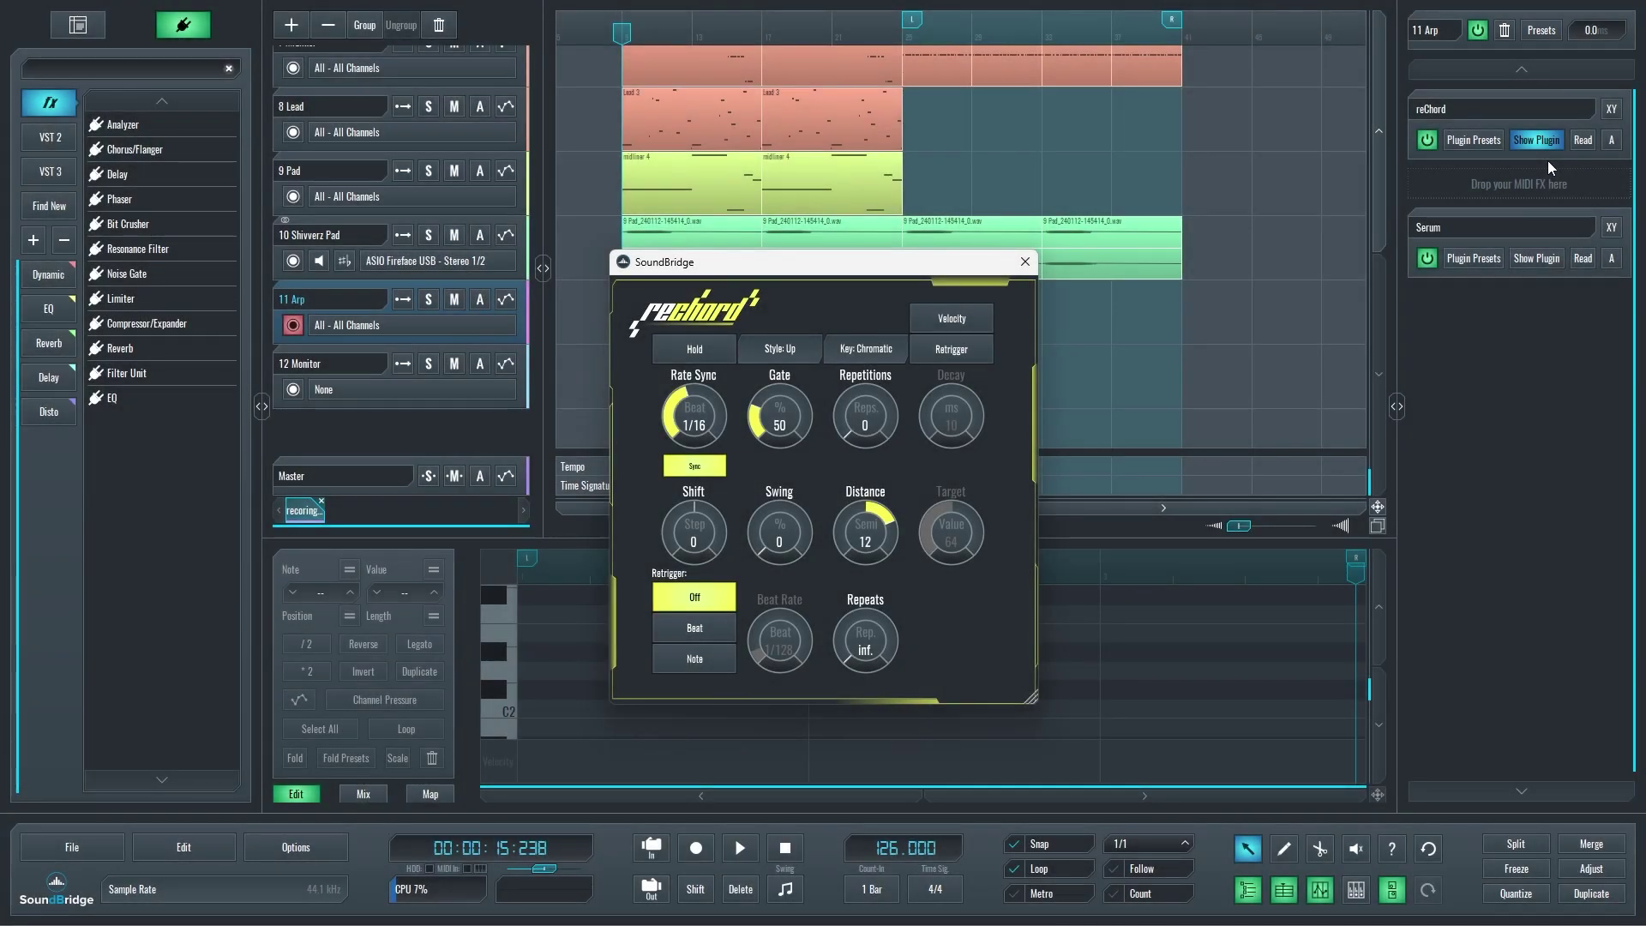
left_click(793, 352)
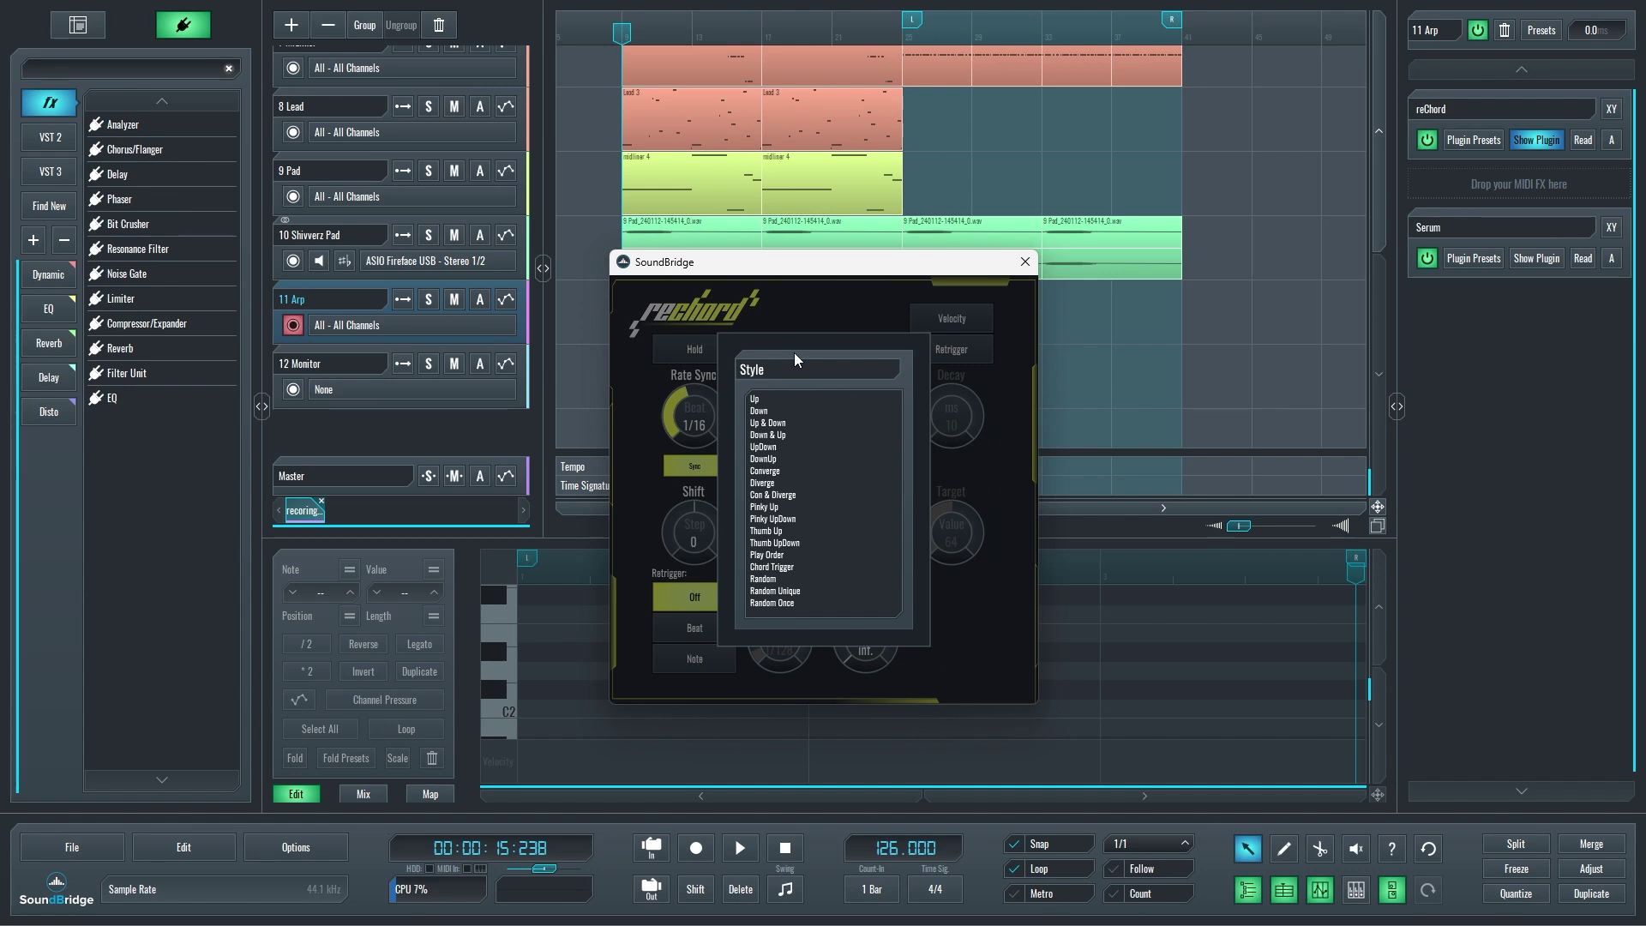
left_click(840, 403)
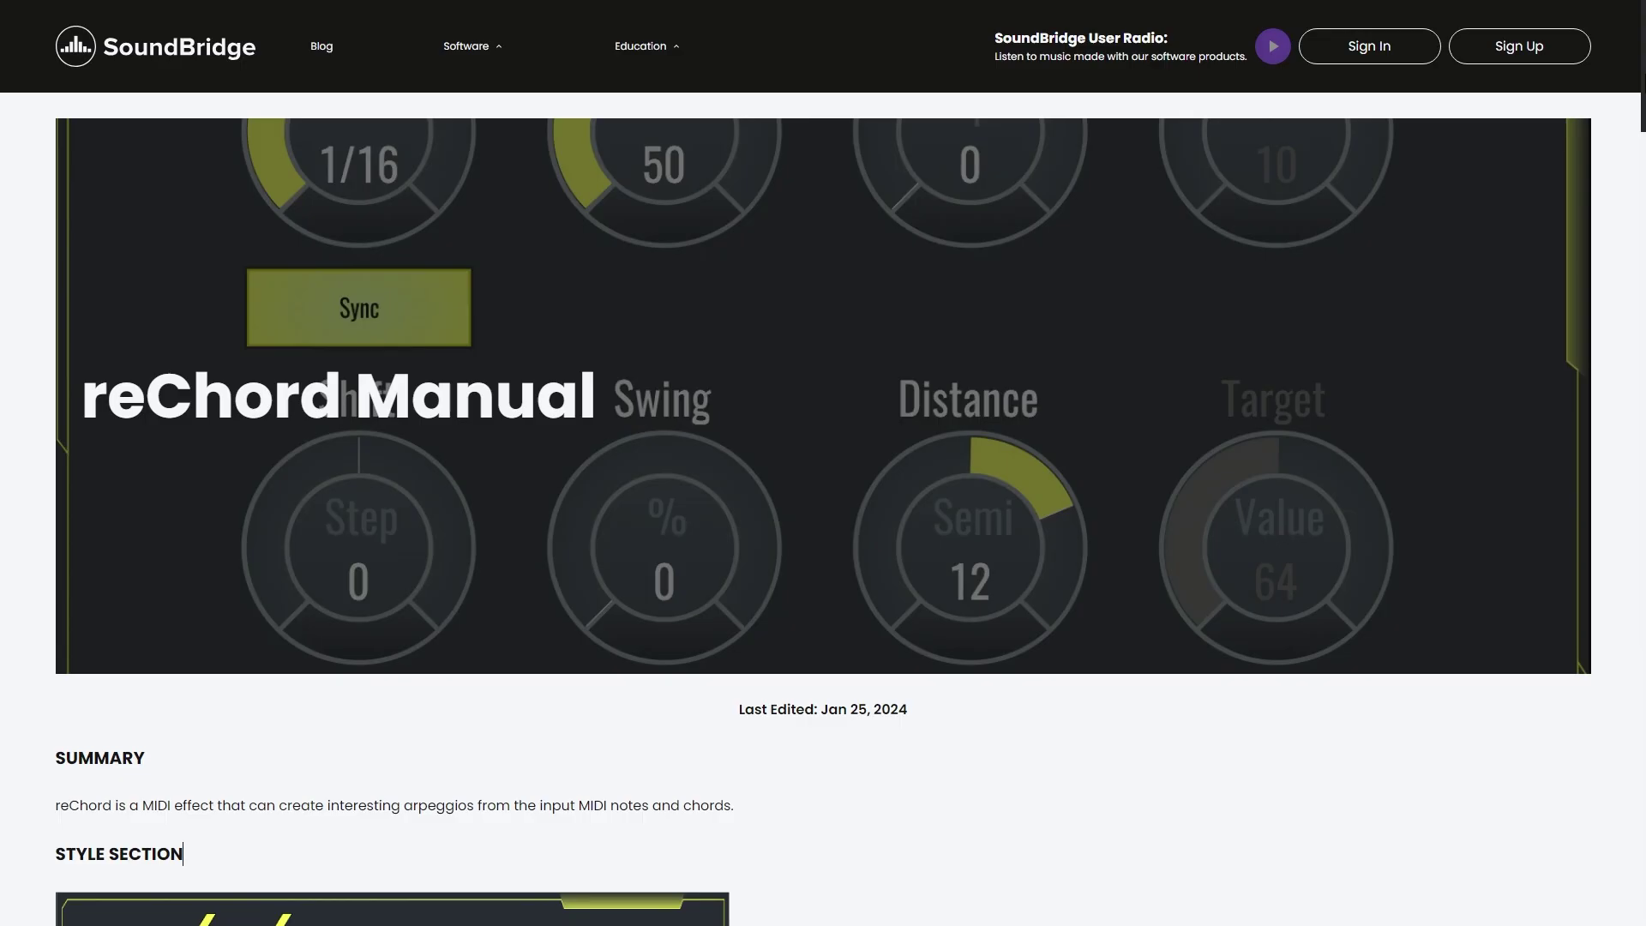
scroll(823, 480, "down", 5)
scroll(1637, 256, "down", 8)
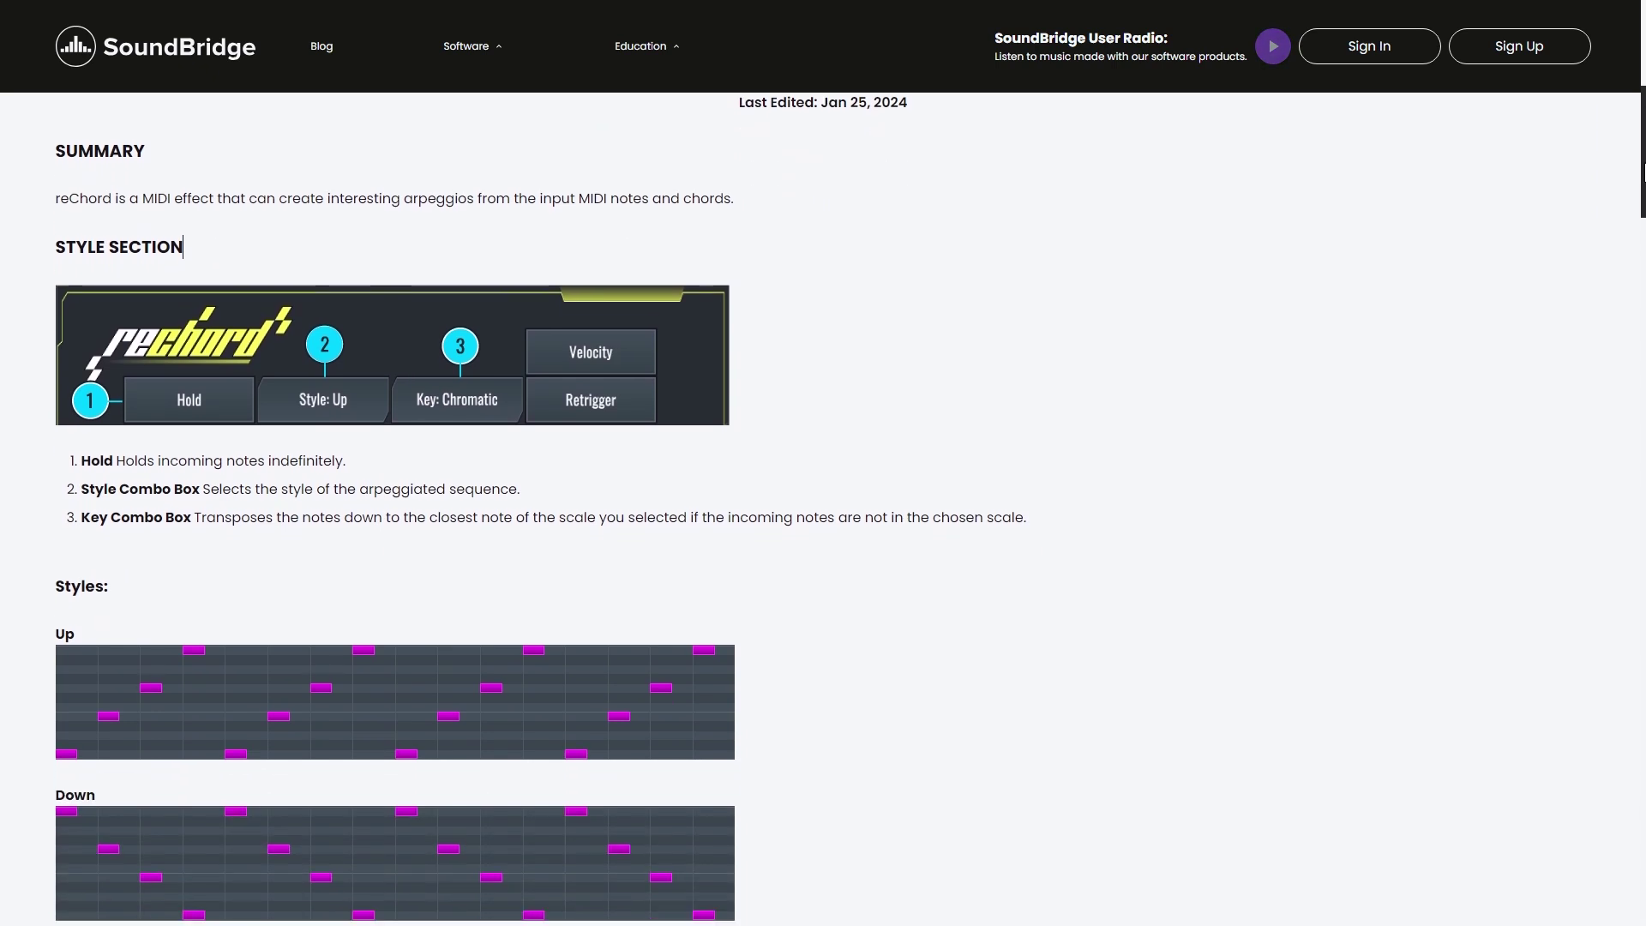
scroll(1637, 255, "down", 10)
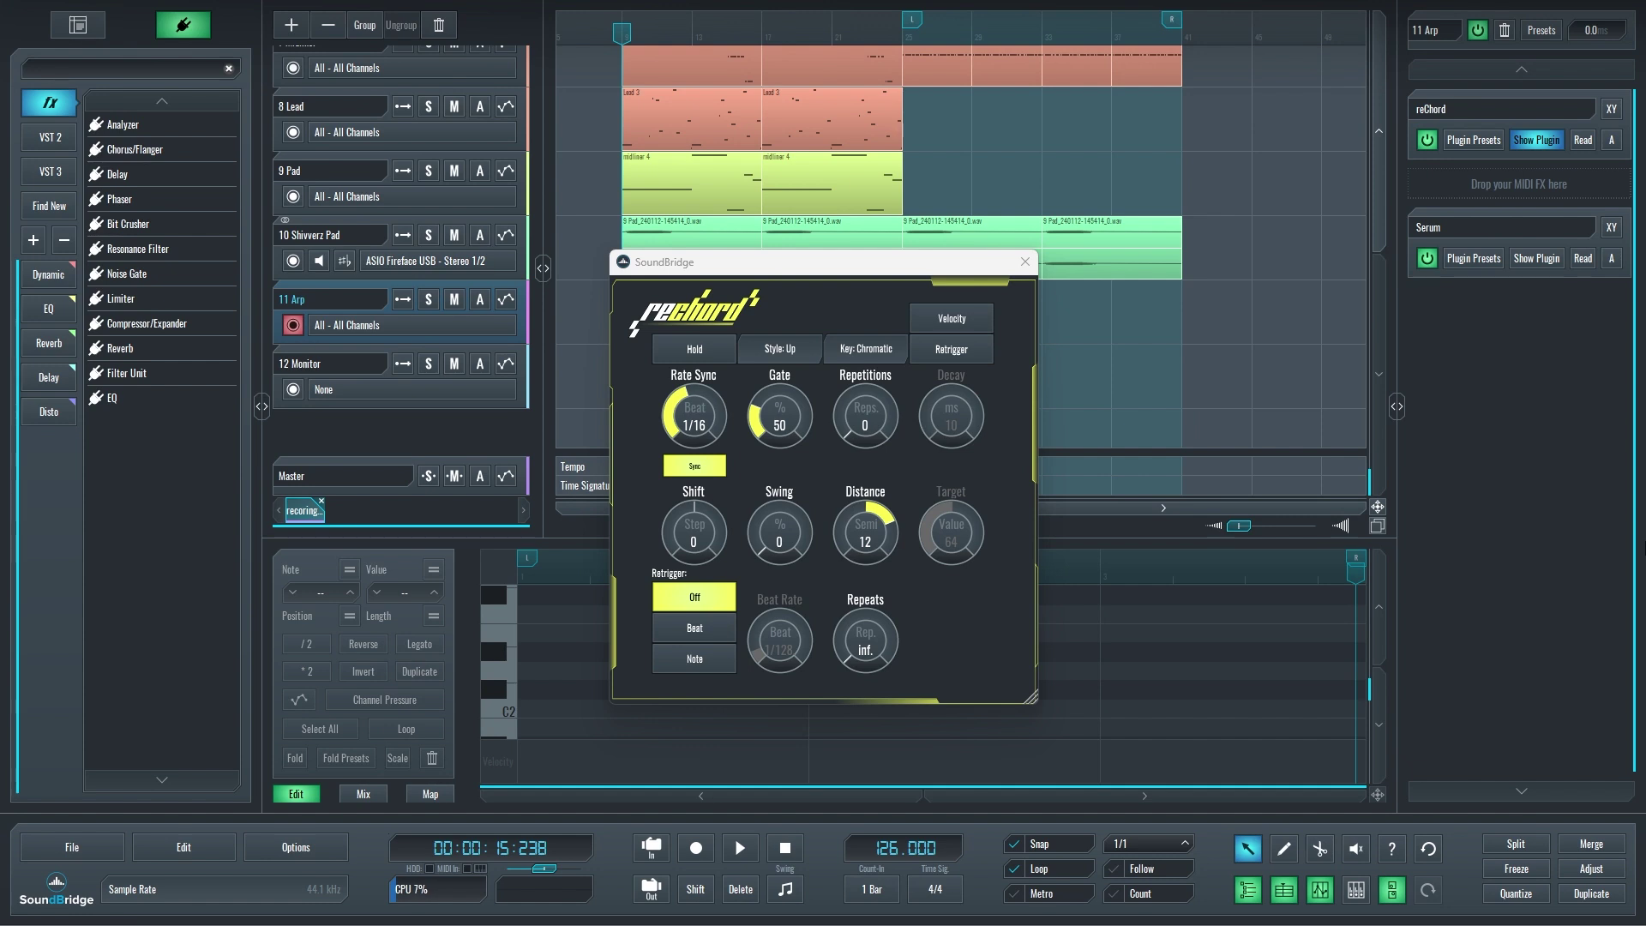
Change reChord's key from Chromatic to AMaj / F#min.
left_click(872, 350)
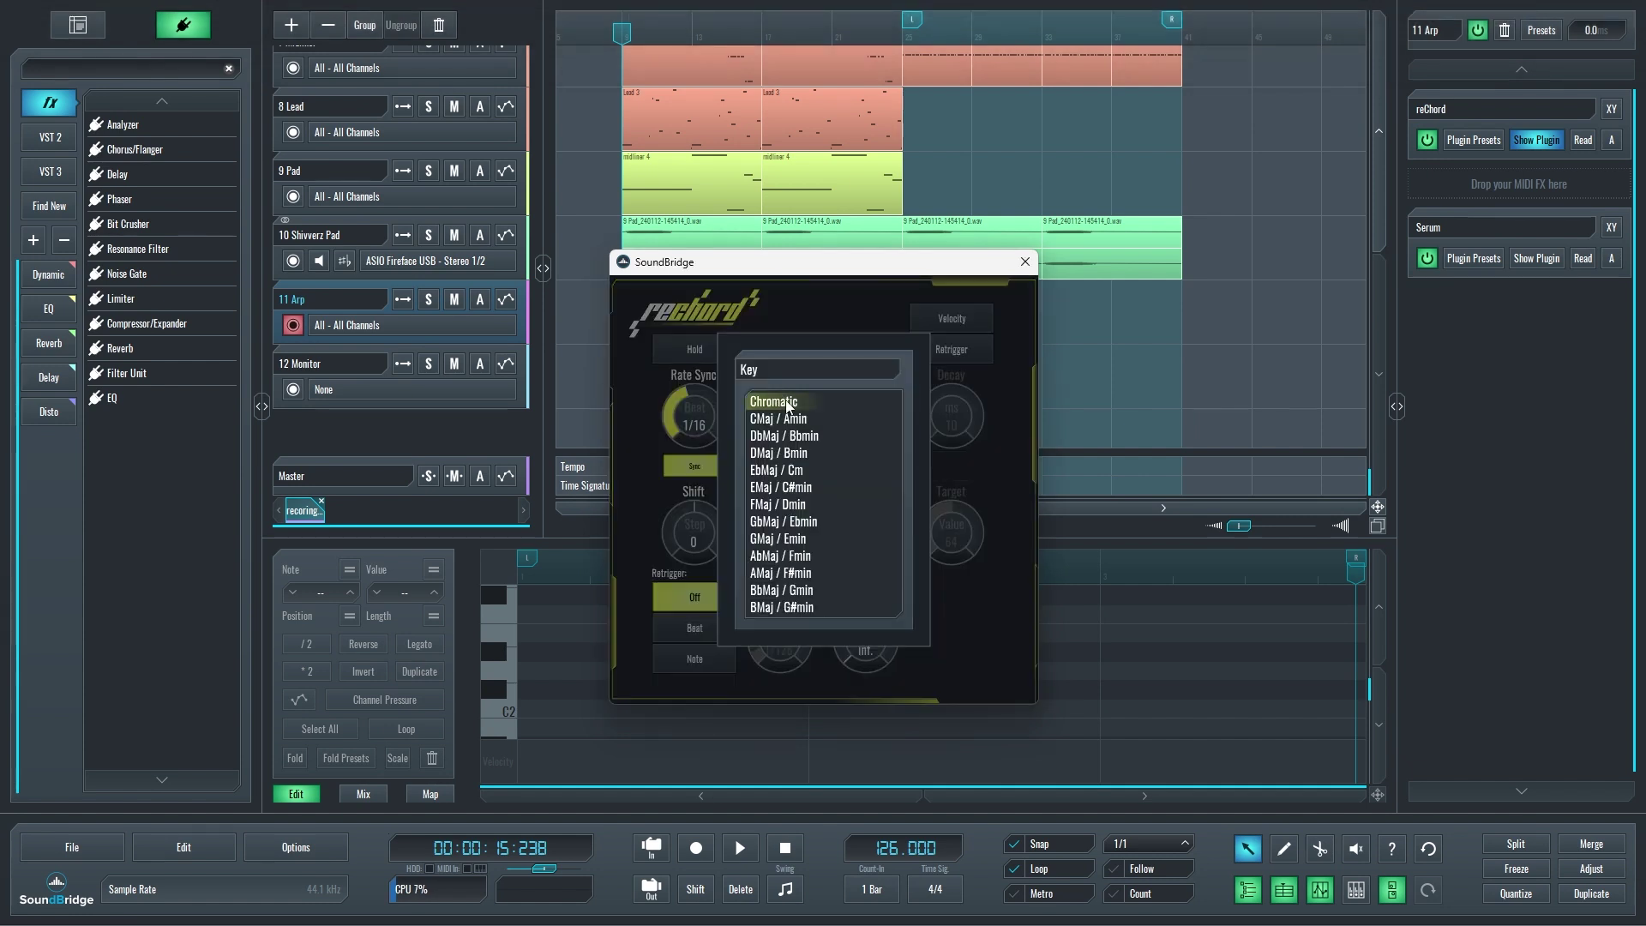
left_click(856, 302)
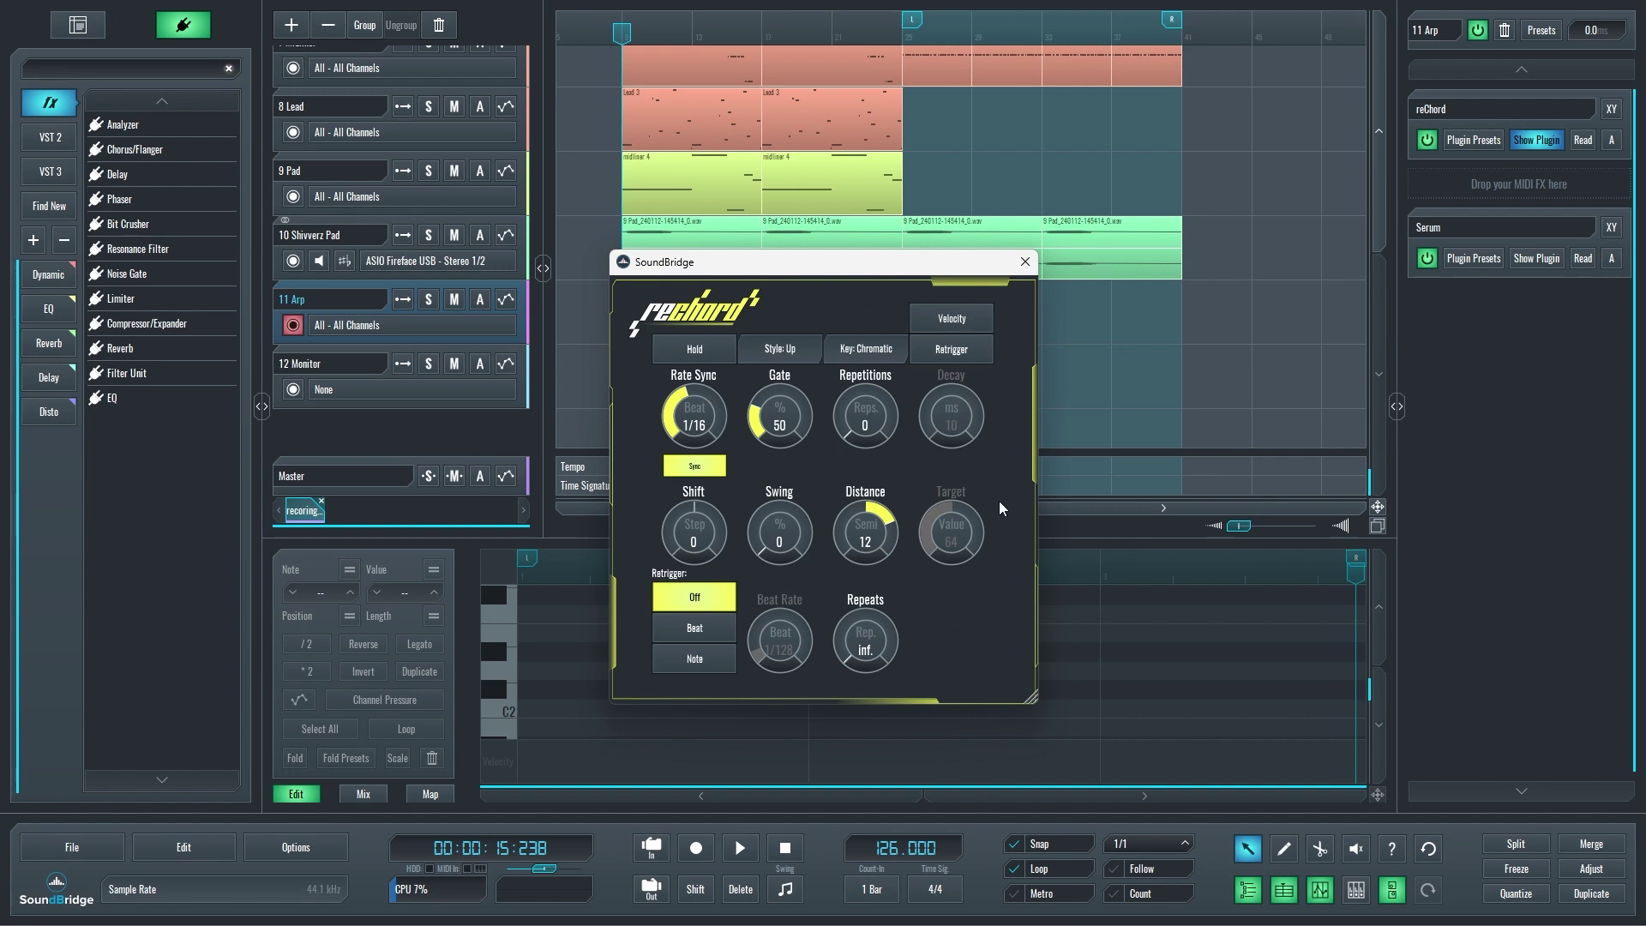
left_click(860, 347)
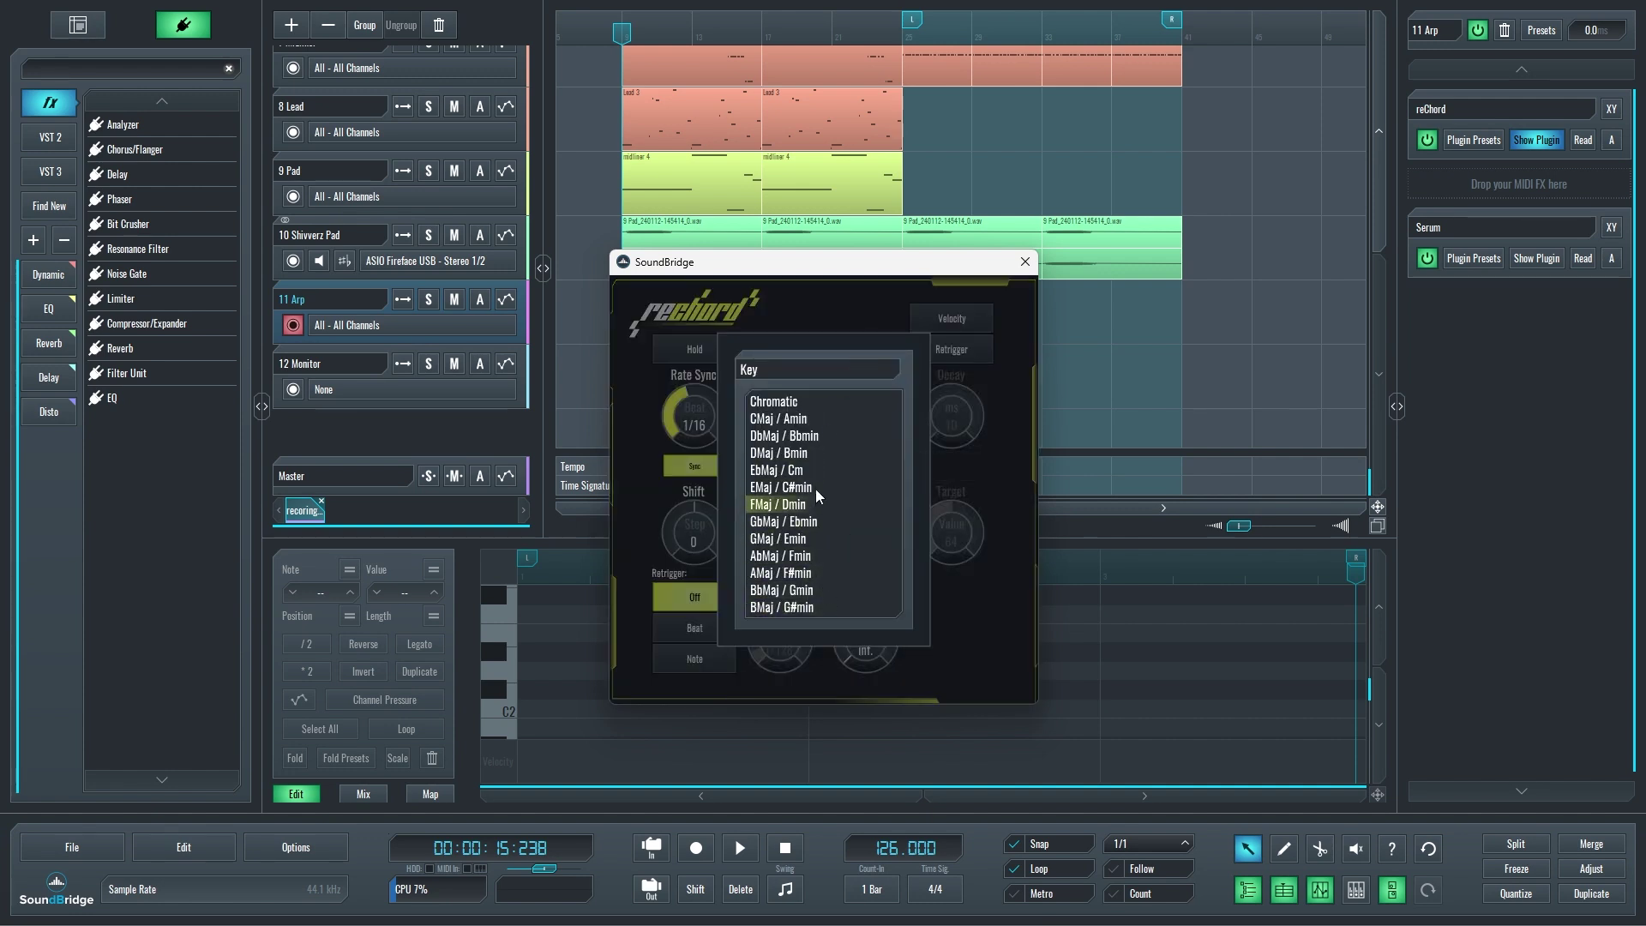
left_click(828, 571)
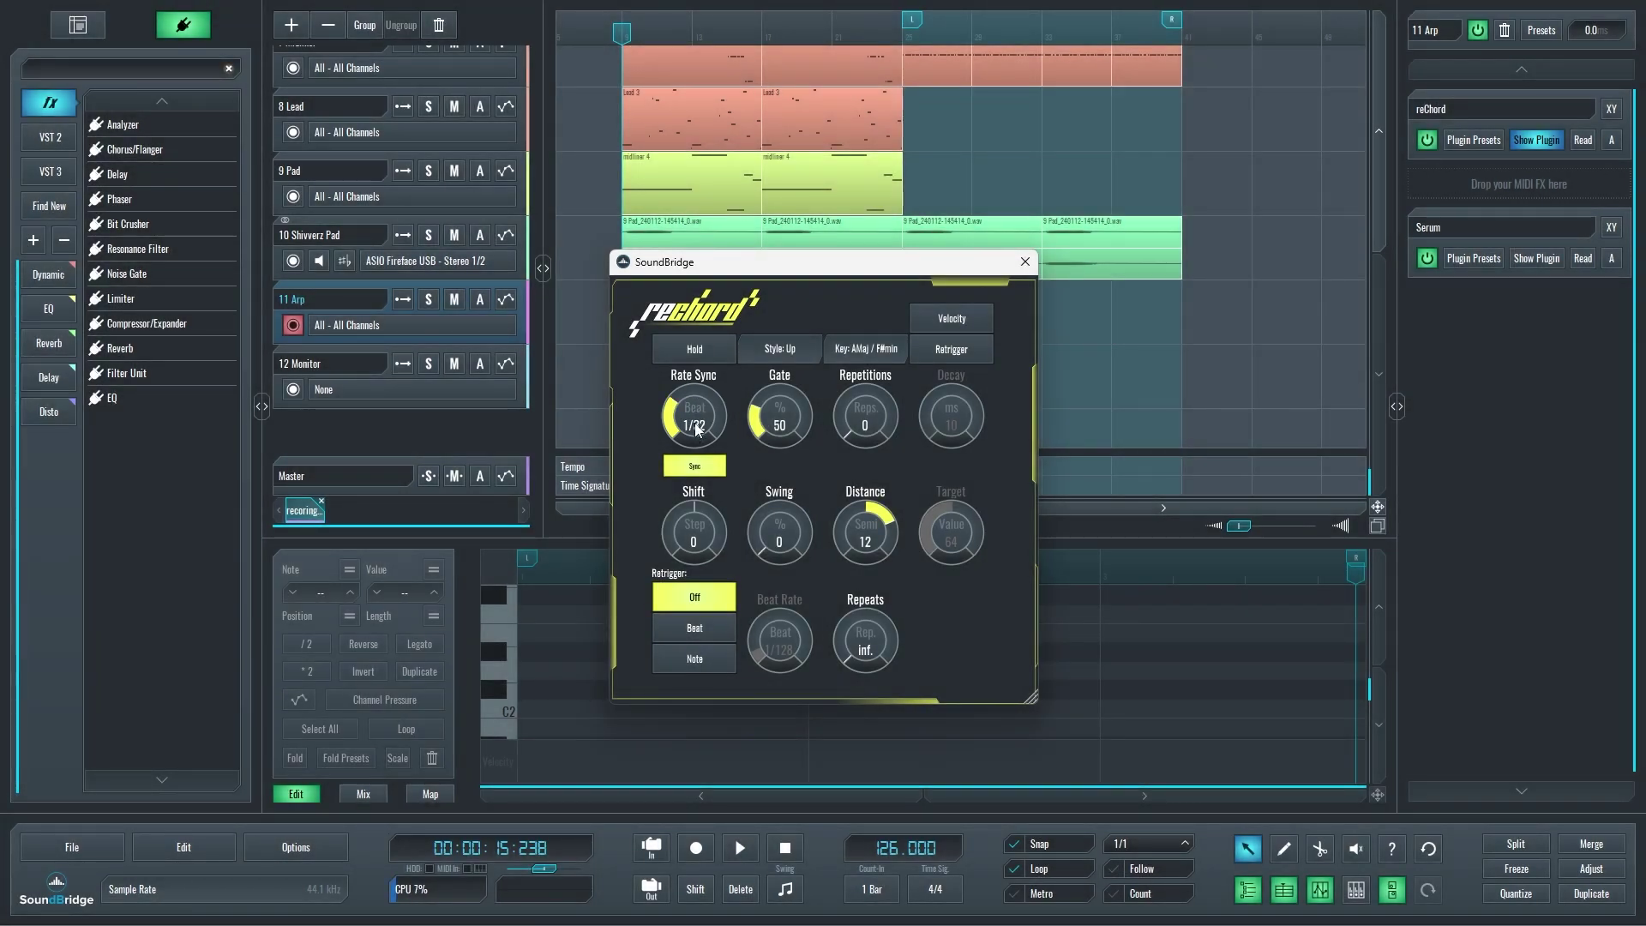
left_click(696, 465)
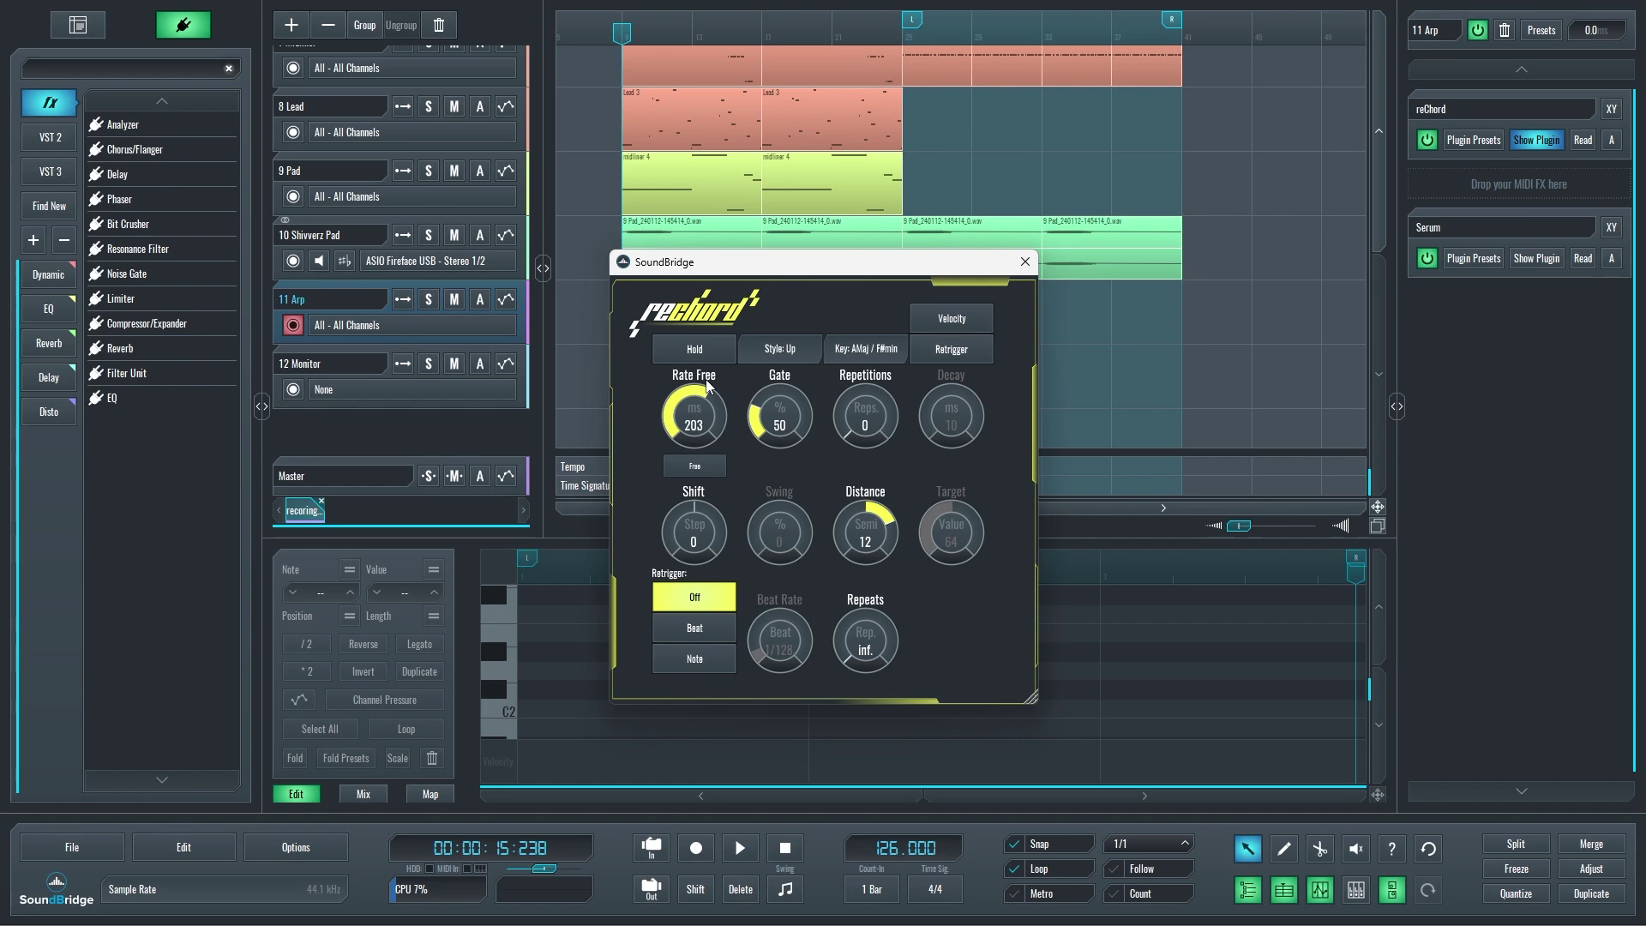
left_click(703, 466)
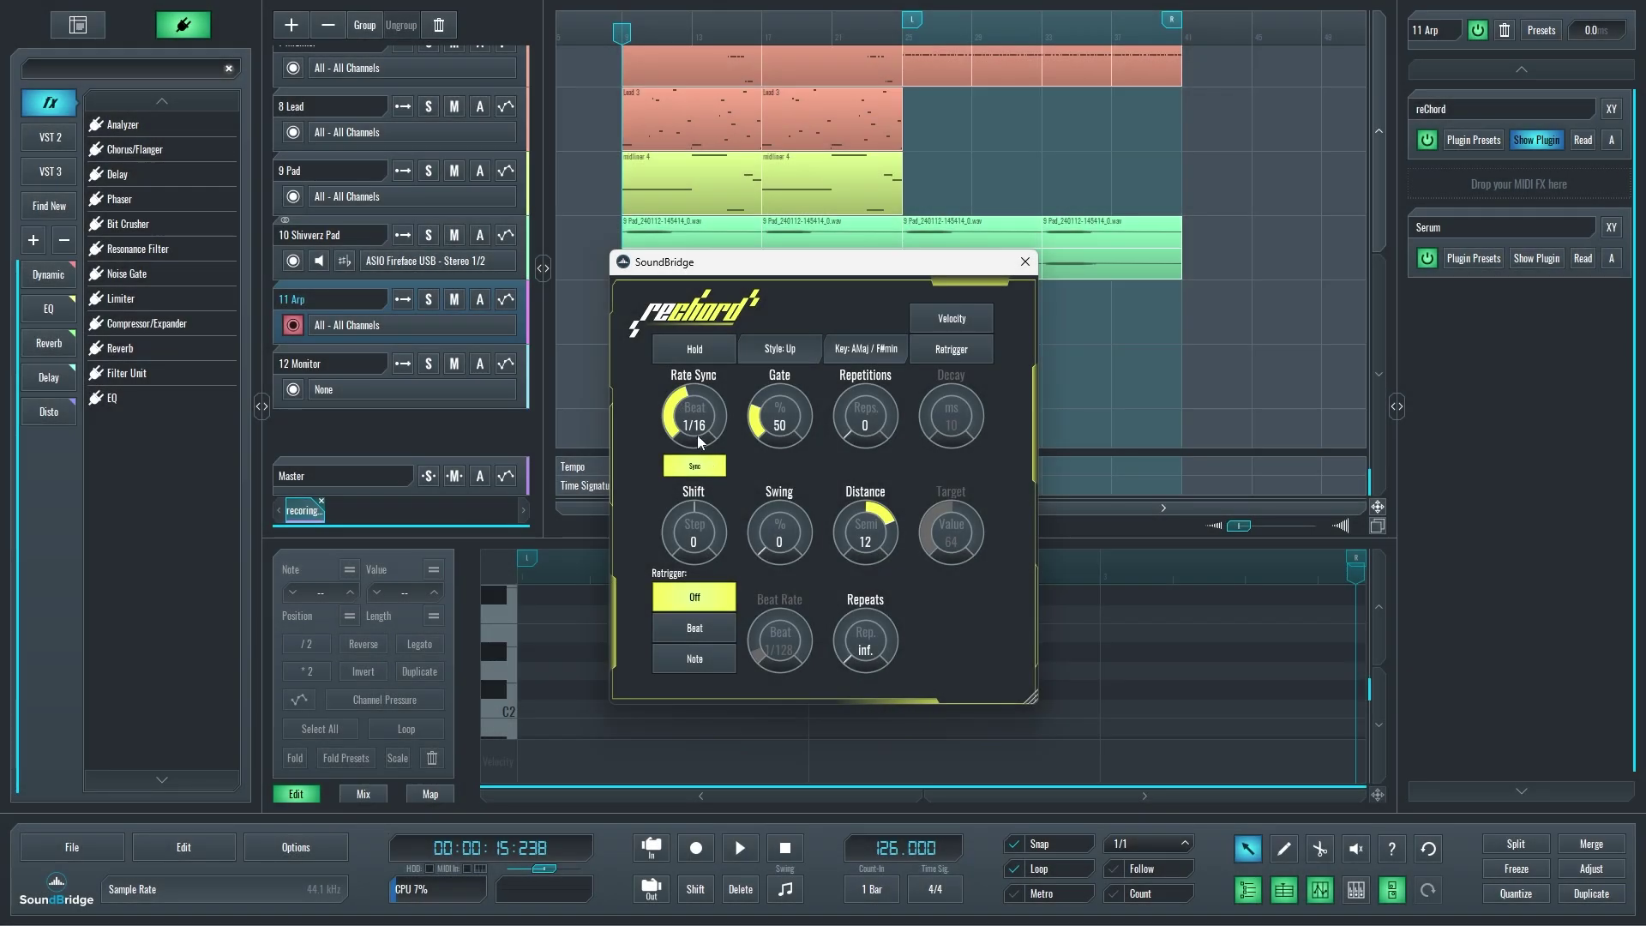
left_click(707, 465)
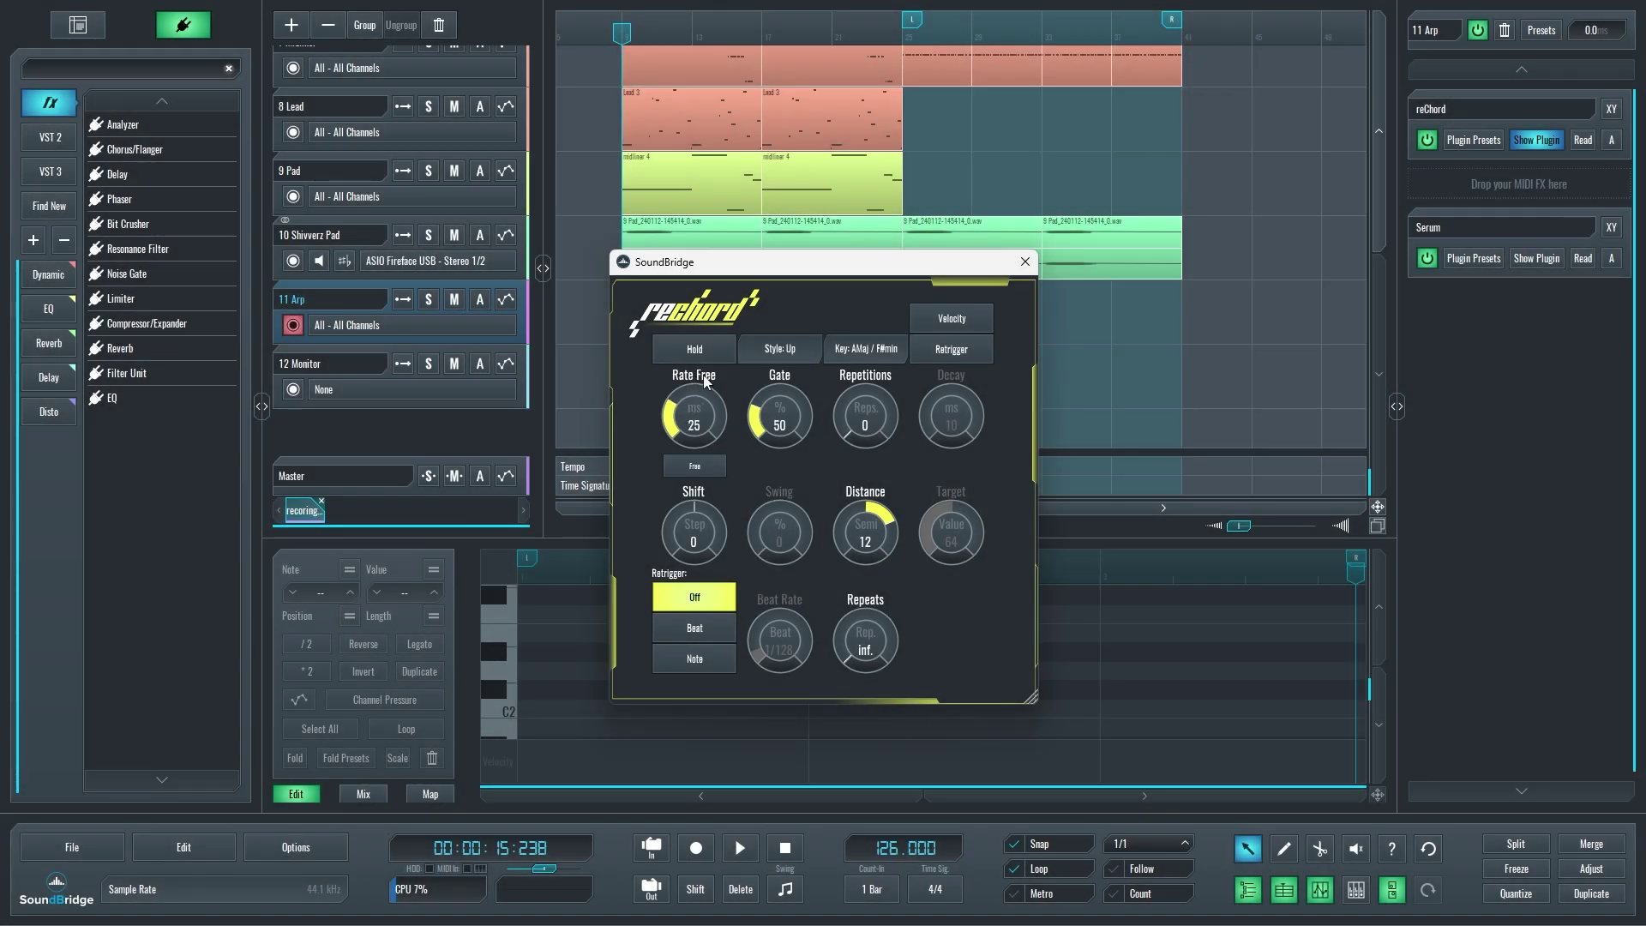
left_click(710, 463)
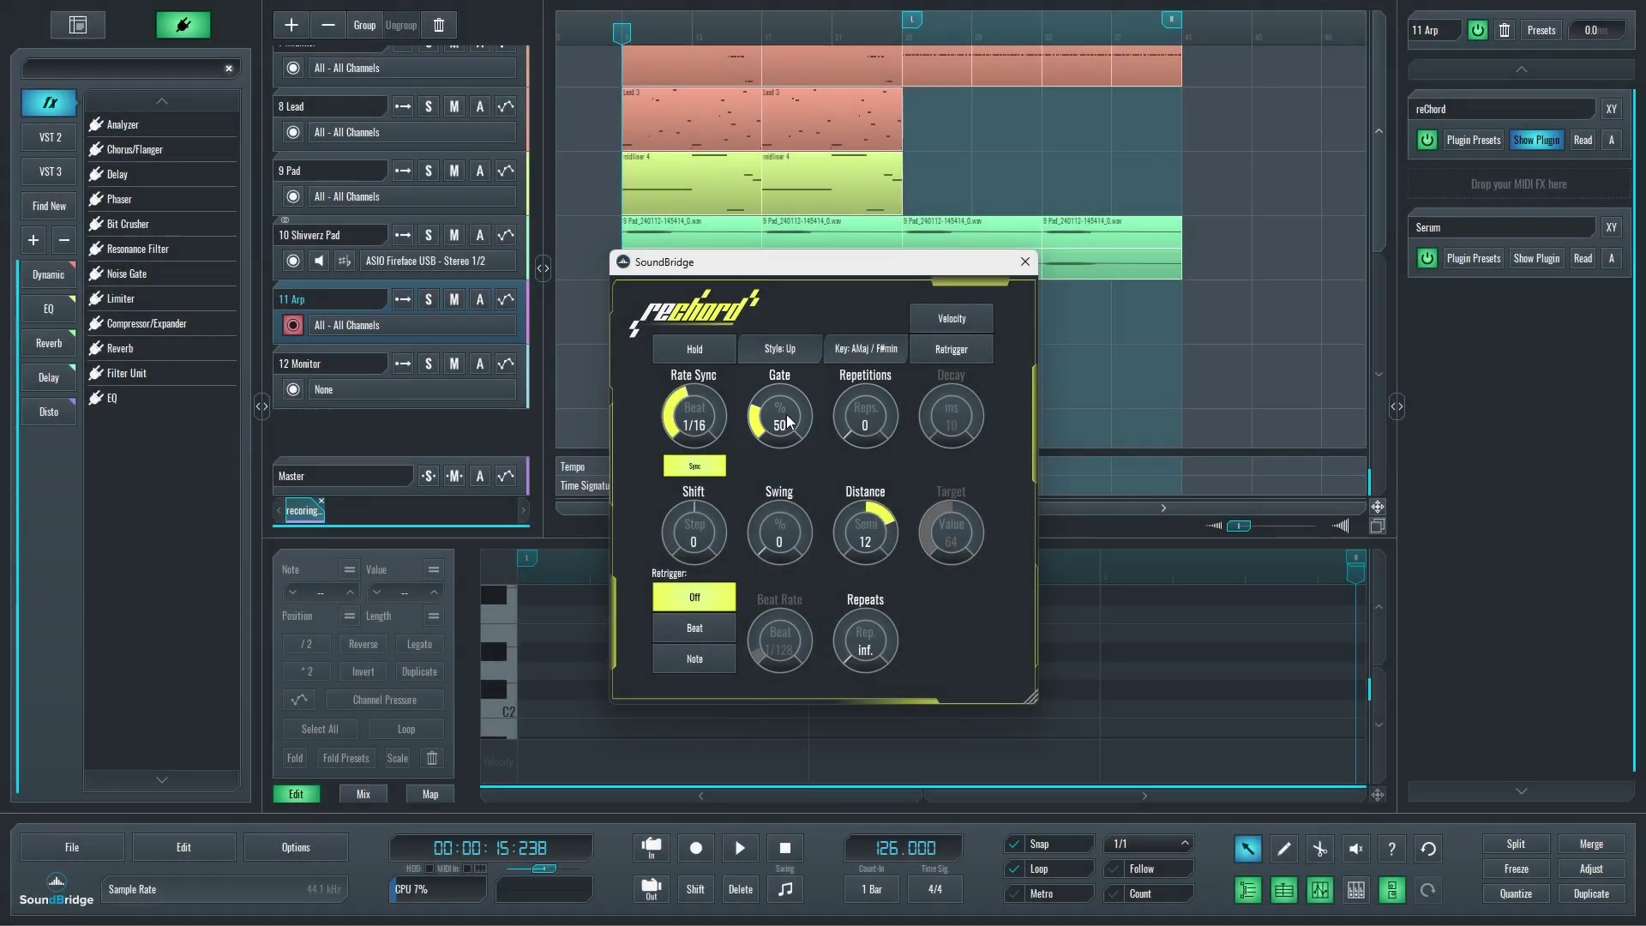
Set reChord Gate to 88 and Repetitions to 1, then try Distance 9 and Shift -4.
left_click_drag(794, 409, 796, 399)
left_click_drag(866, 420, 866, 412)
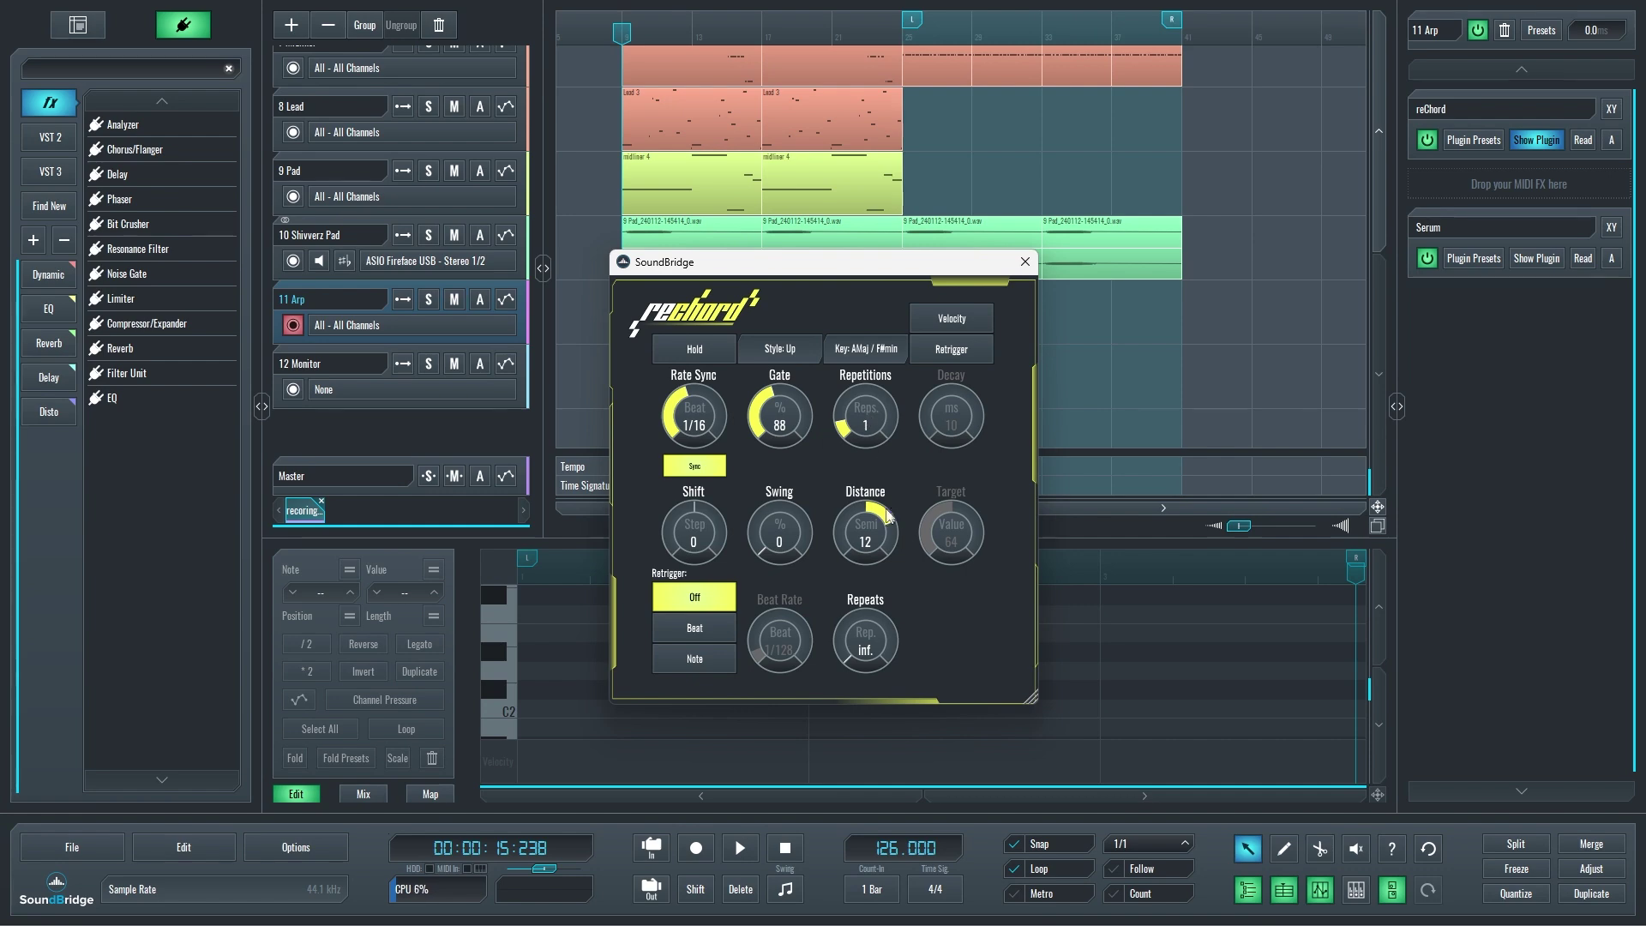
left_click(876, 533)
mouse_move(869, 532)
left_mouse_down()
mouse_move(868, 578)
mouse_move(883, 523)
left_mouse_up()
left_click_drag(670, 524, 723, 559)
mouse_move(709, 540)
left_mouse_down()
mouse_move(706, 568)
mouse_move(716, 506)
mouse_move(710, 590)
mouse_move(708, 544)
left_mouse_up()
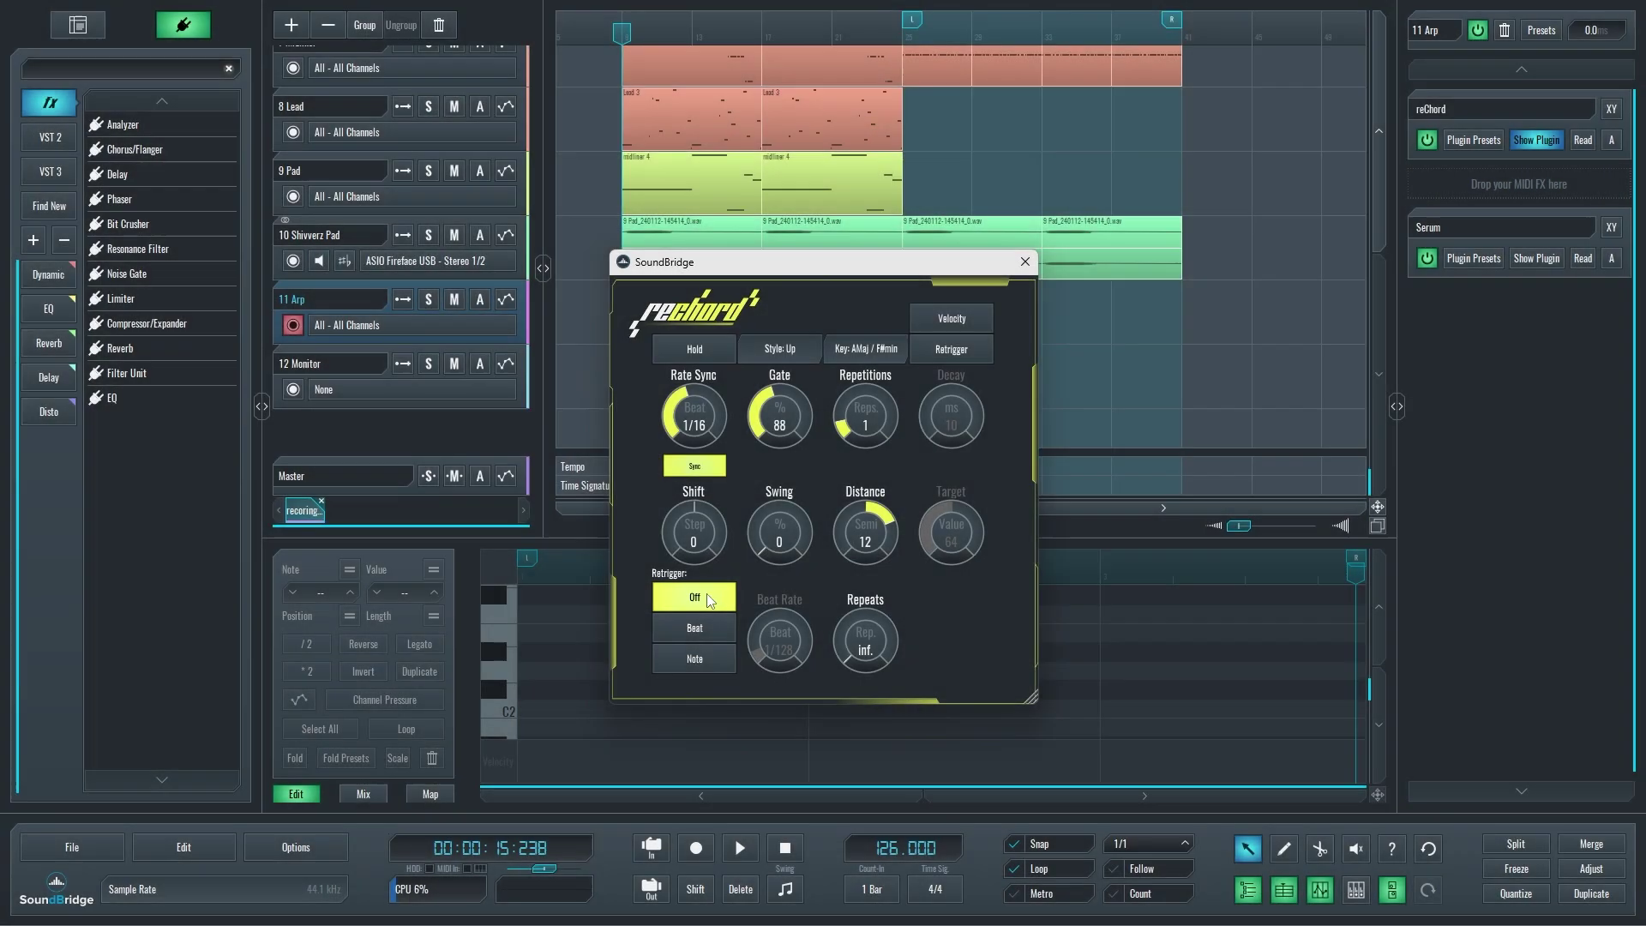
Set reChord's Retrigger to Beat with Beat Rate 1/8, after briefly trying Note.
left_click(696, 626)
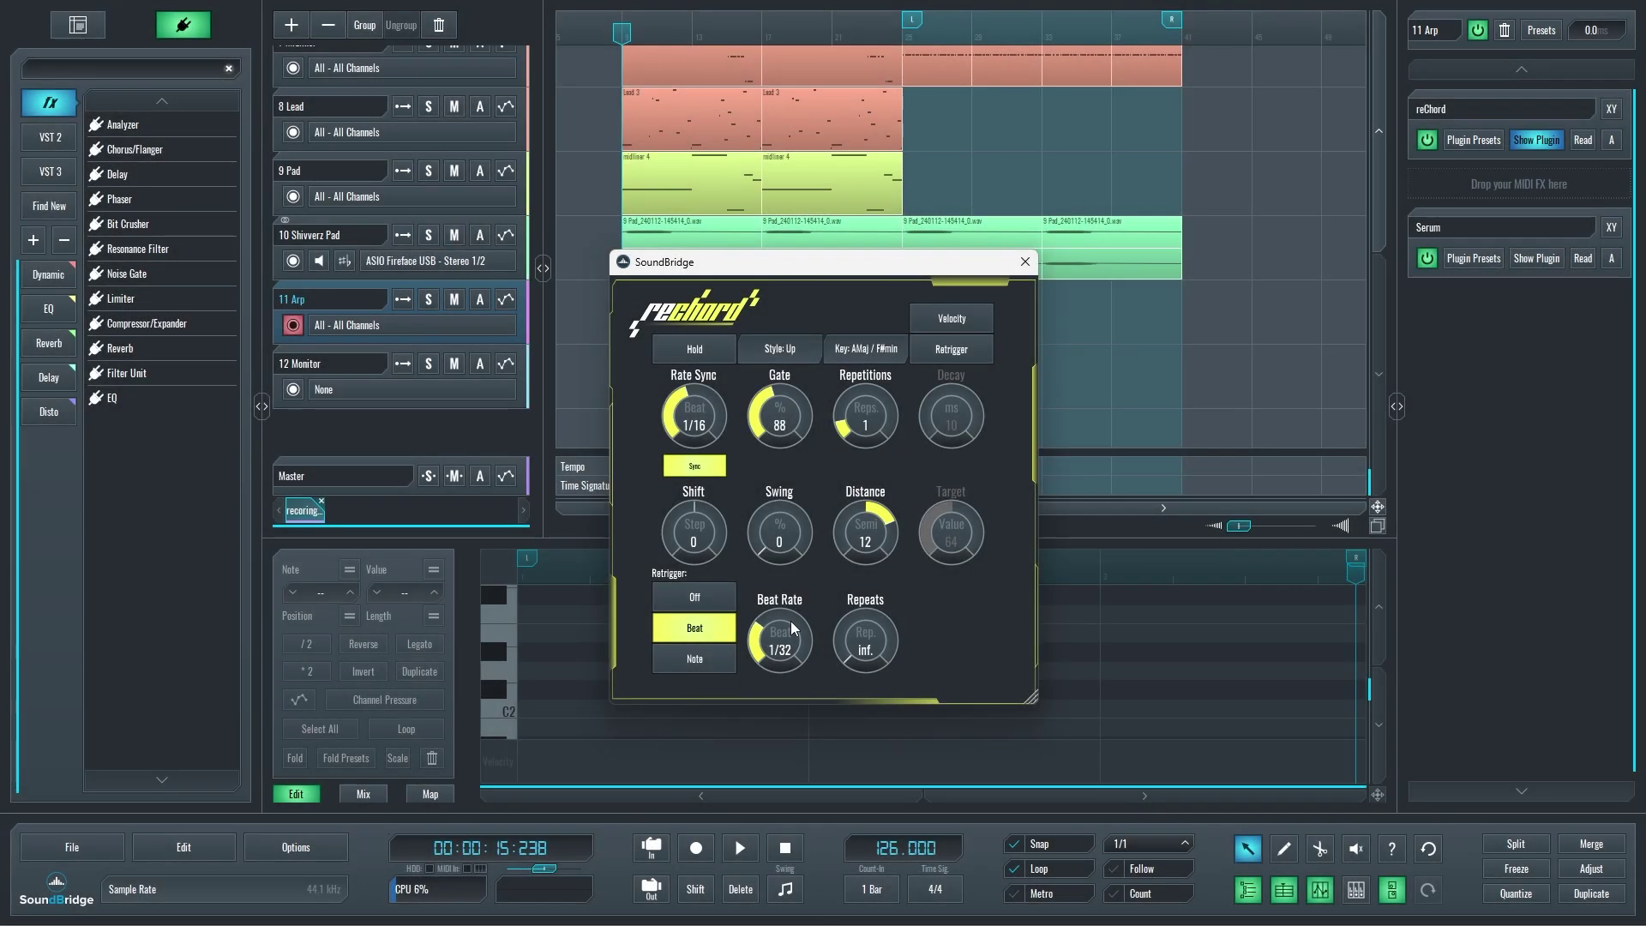
left_click_drag(791, 621, 795, 564)
left_click_drag(821, 639, 801, 672)
left_click(694, 658)
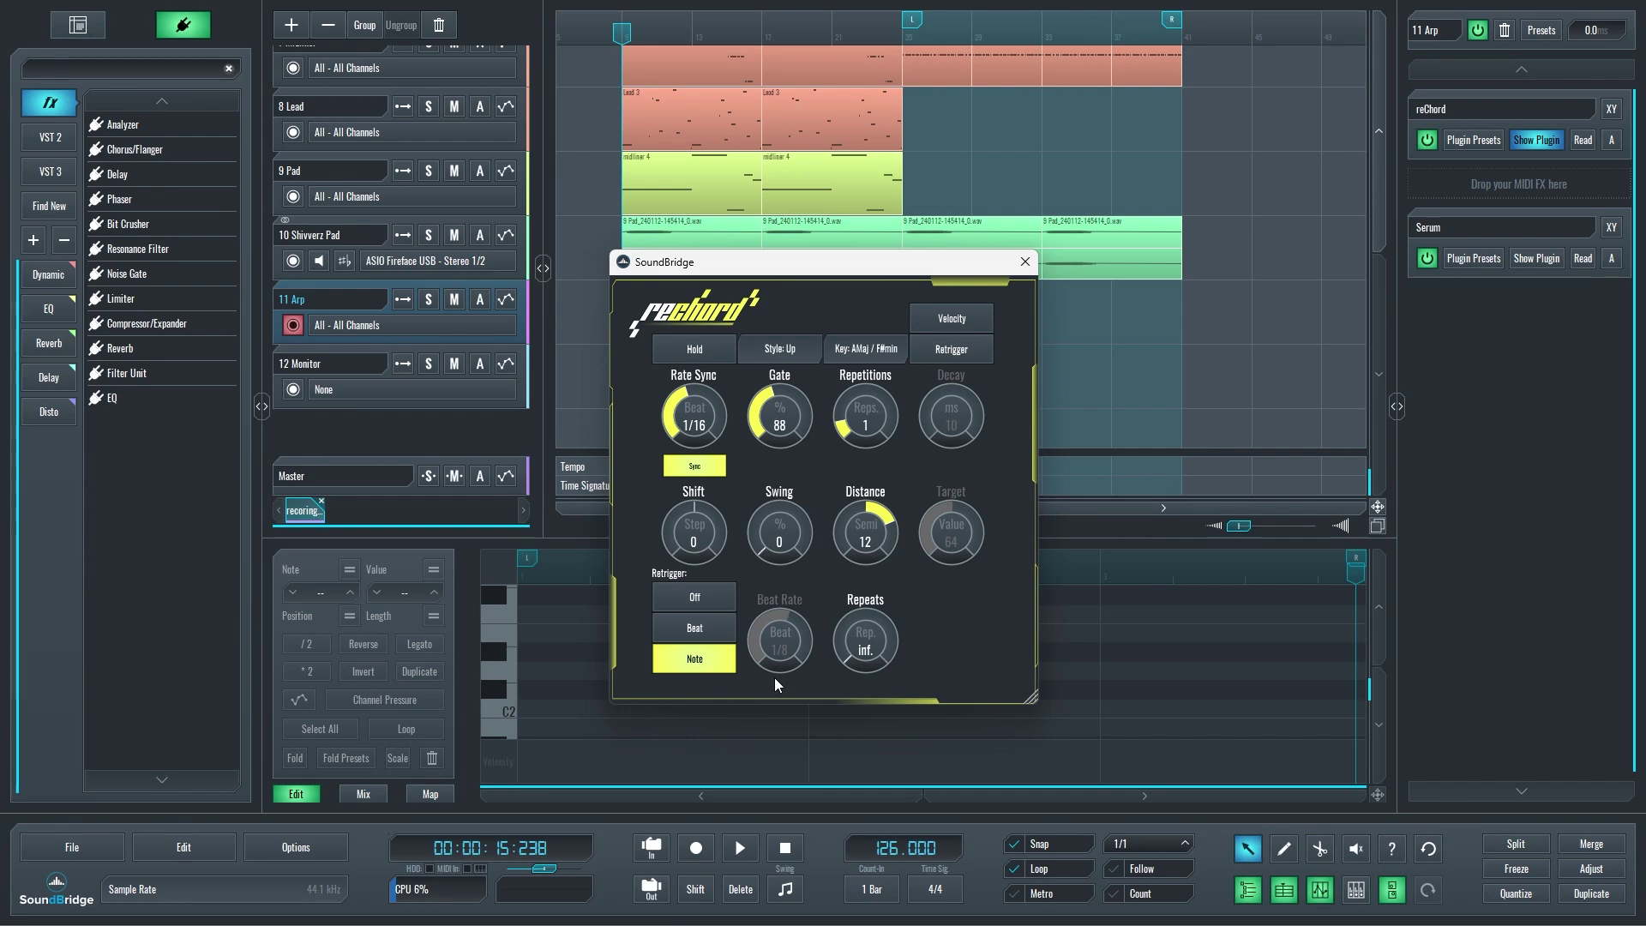
left_click(695, 627)
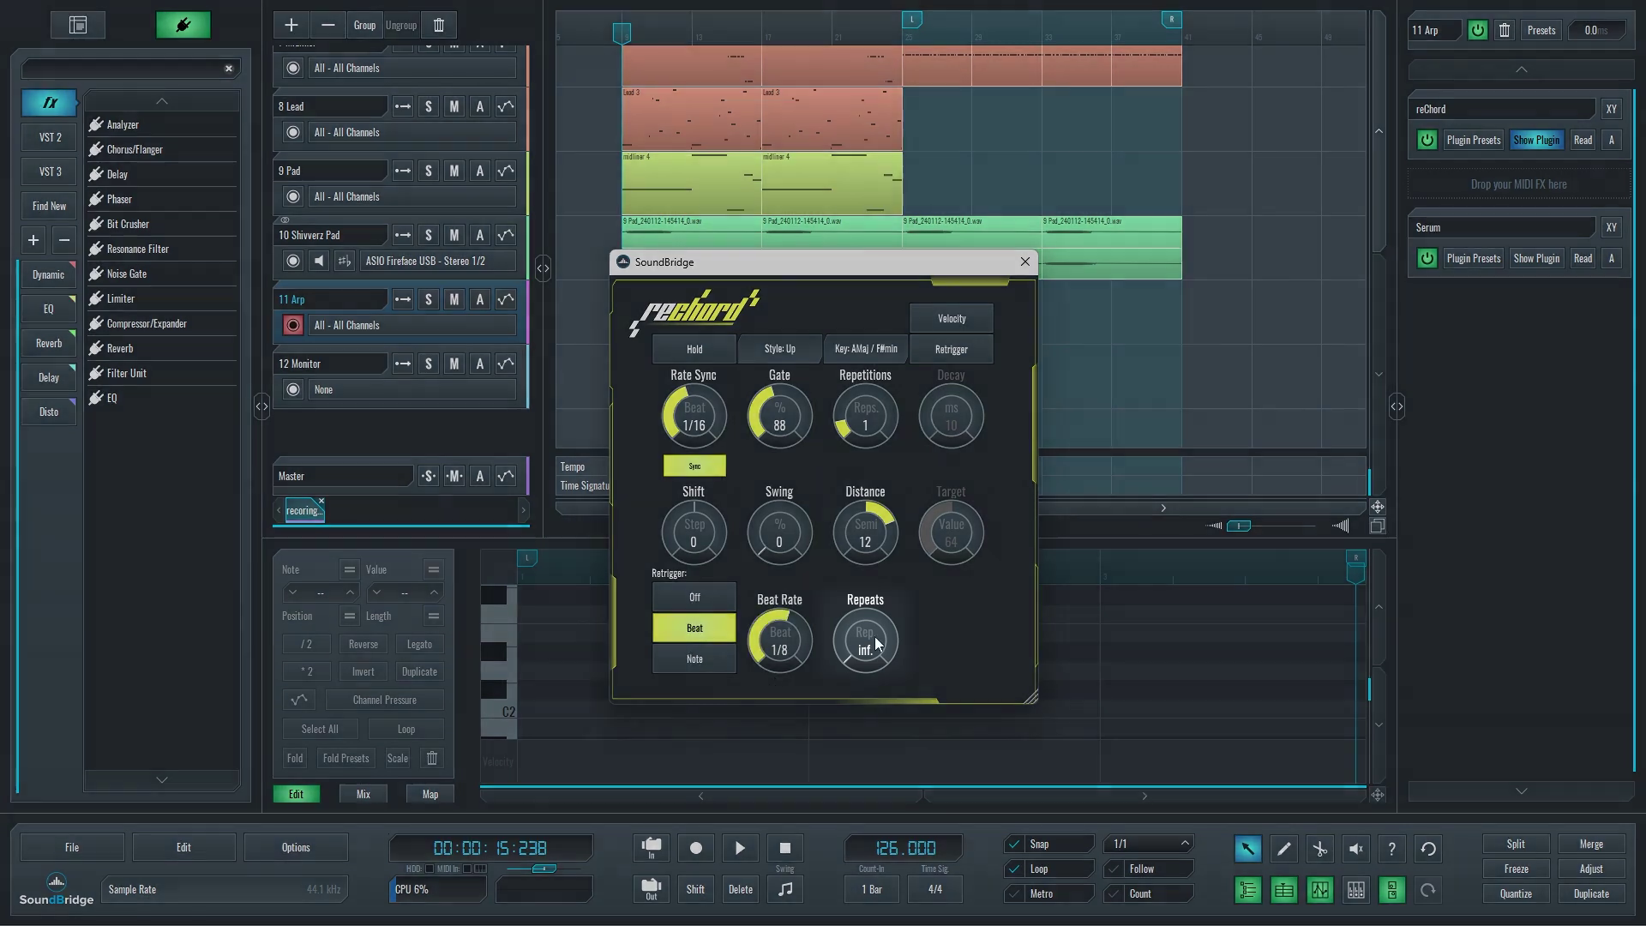
scroll(867, 641, "up", 1)
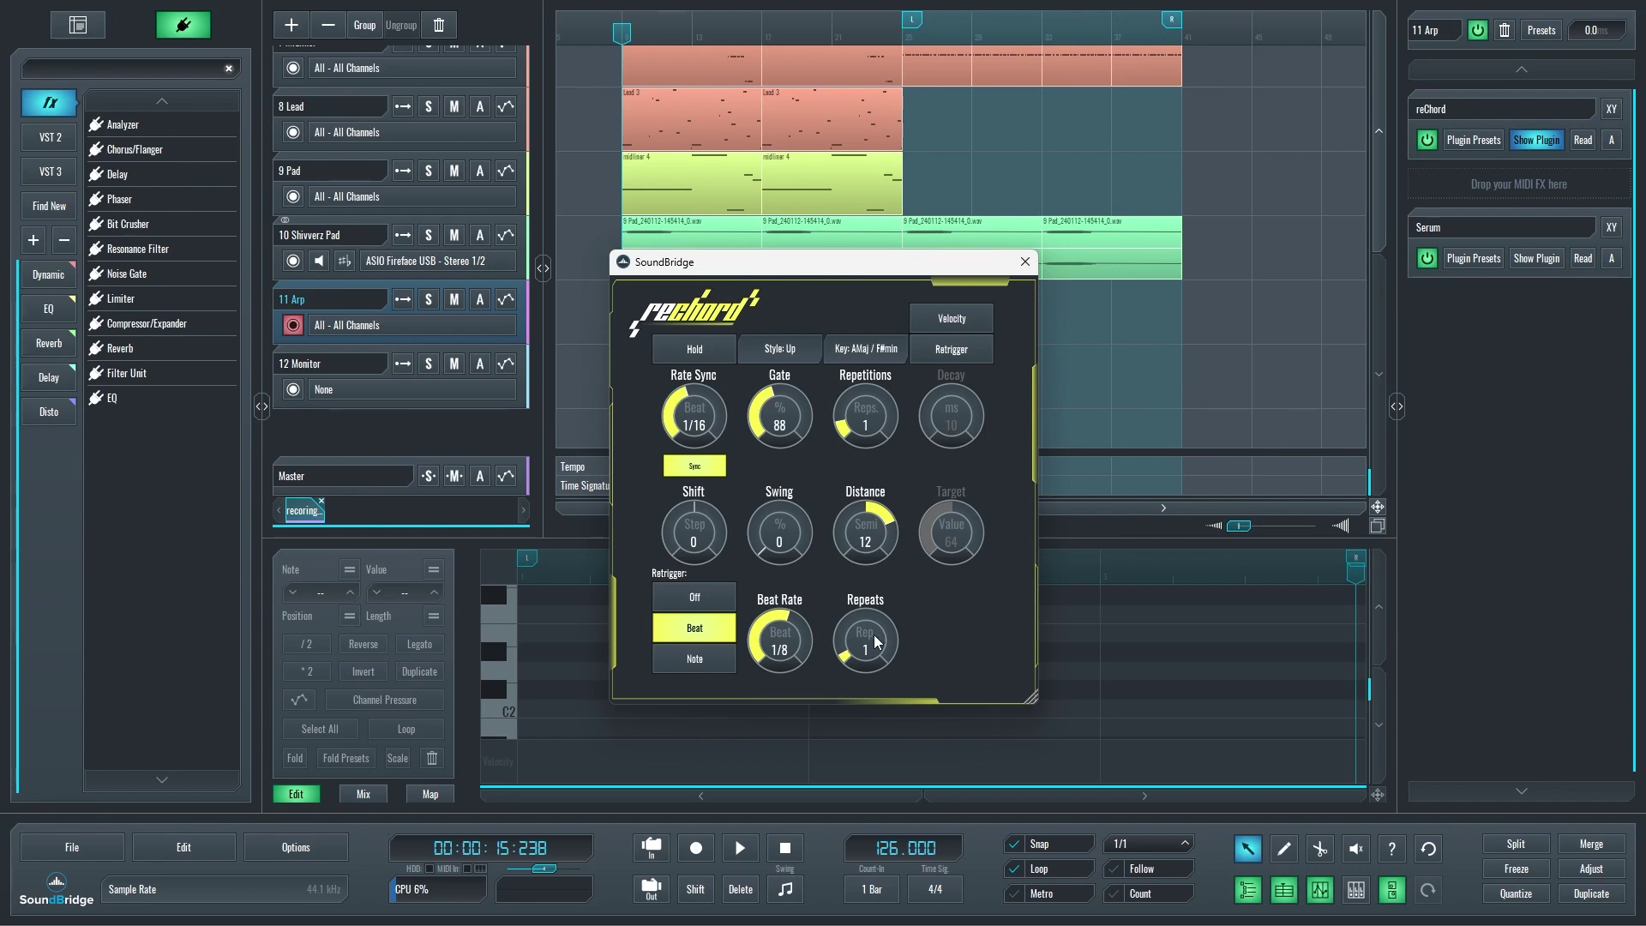
scroll(876, 642, "down", 1)
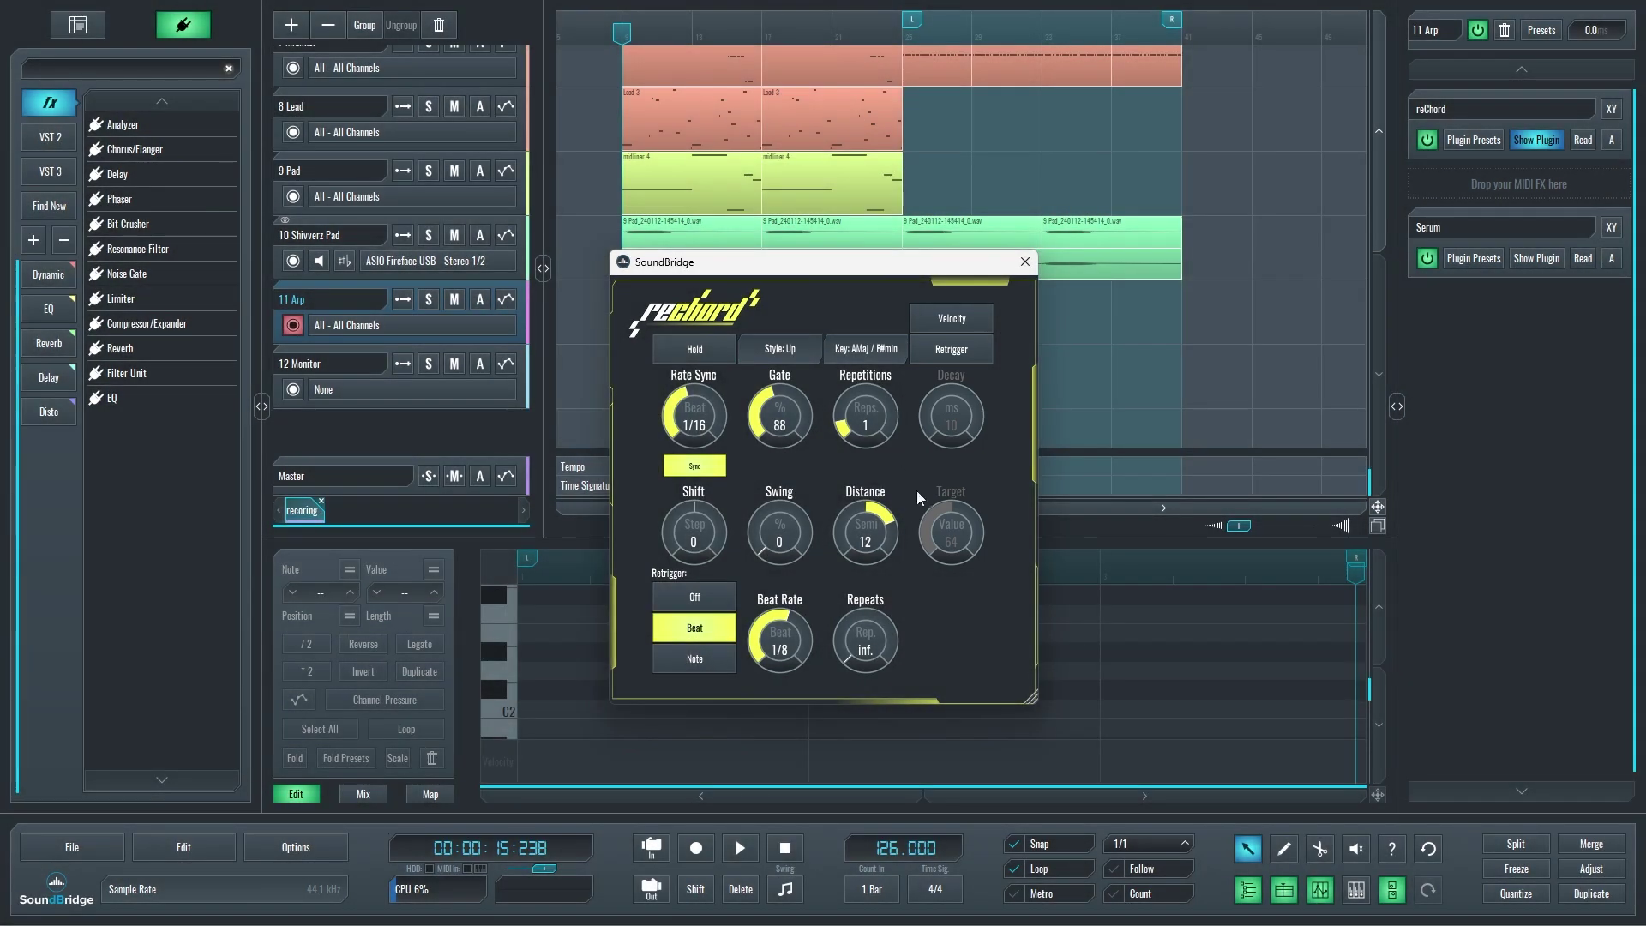
Turn on reChord velocity shaping with Target 112 and slow the retrigger Beat Rate to 1/1.
left_click(978, 321)
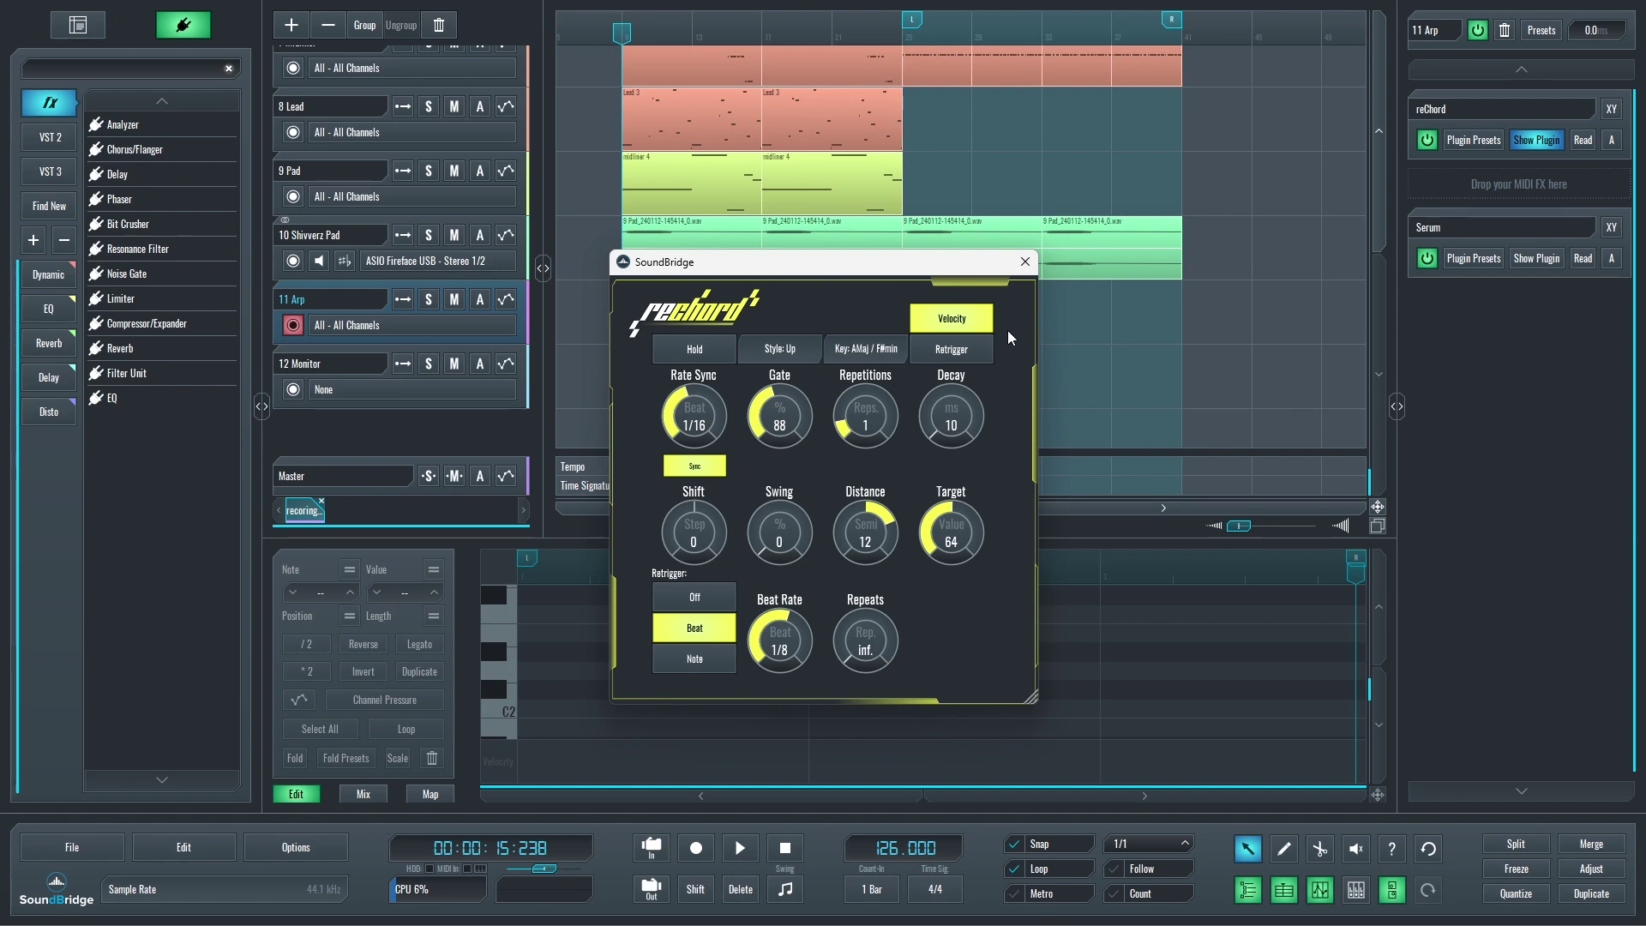
left_click_drag(948, 551, 961, 400)
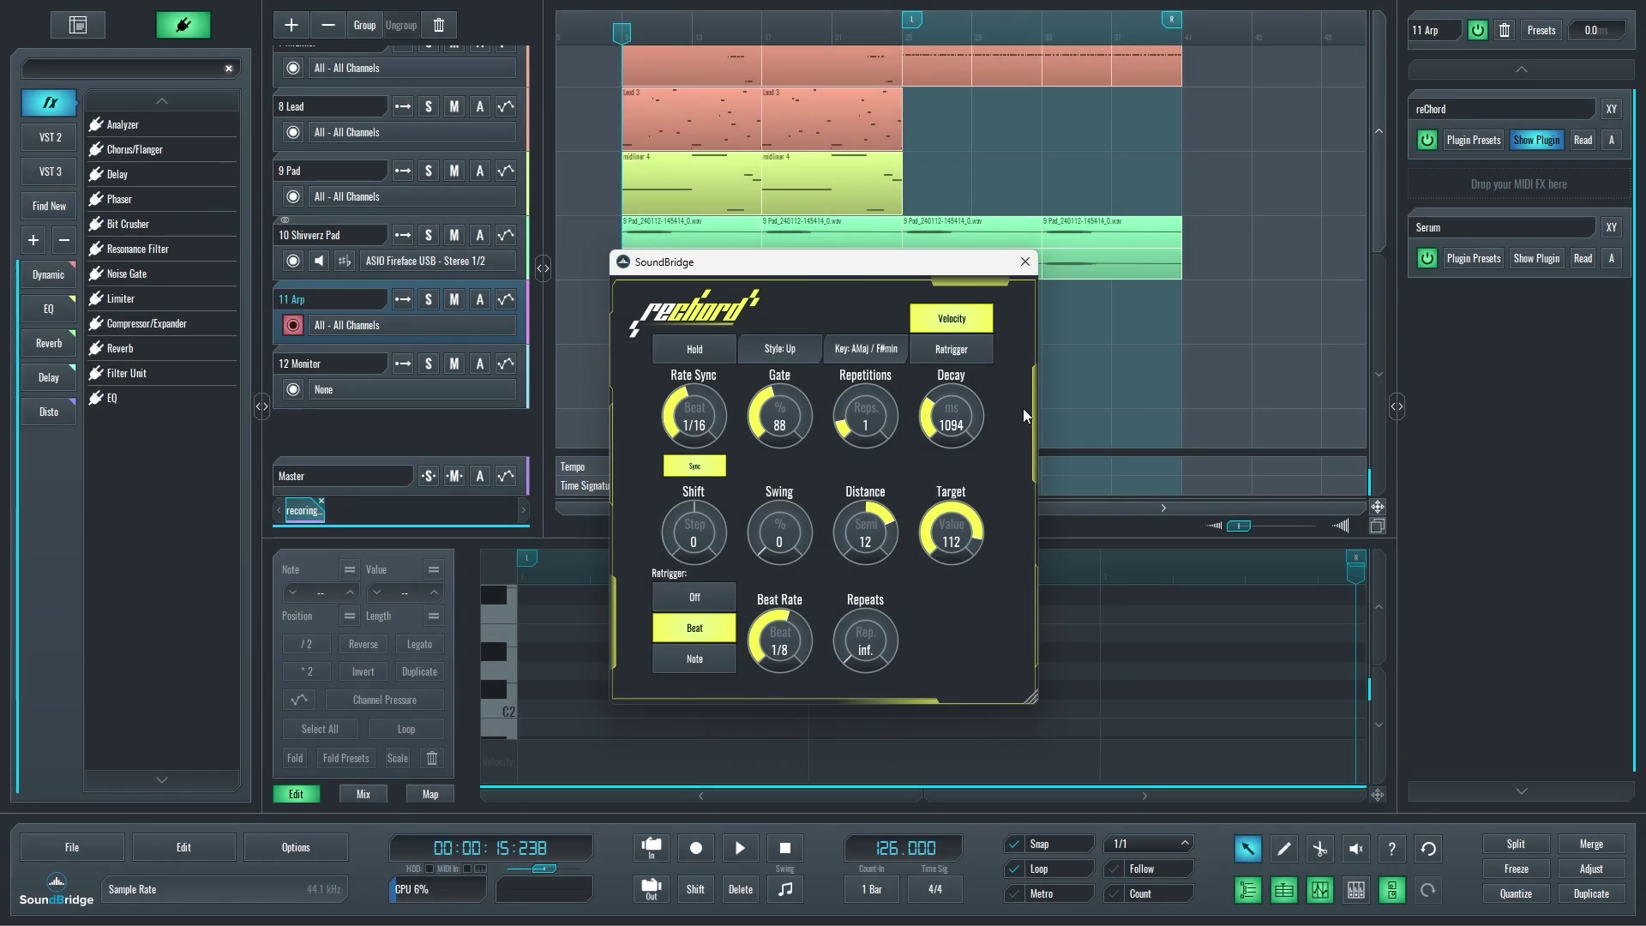
left_click(984, 356)
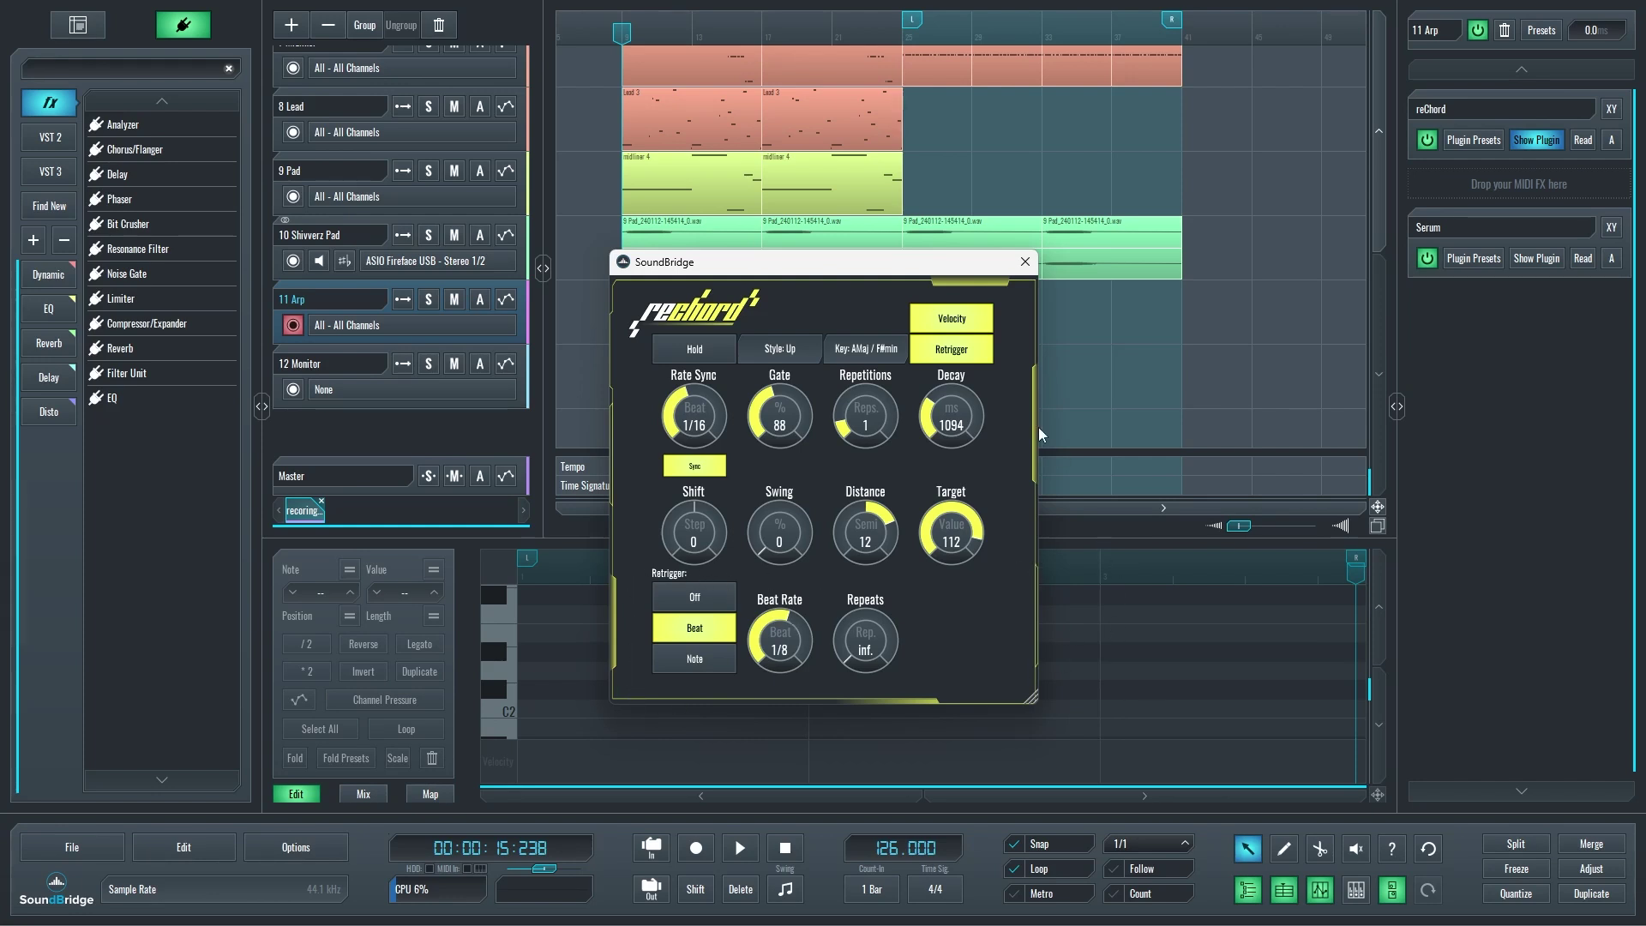
left_click(977, 353)
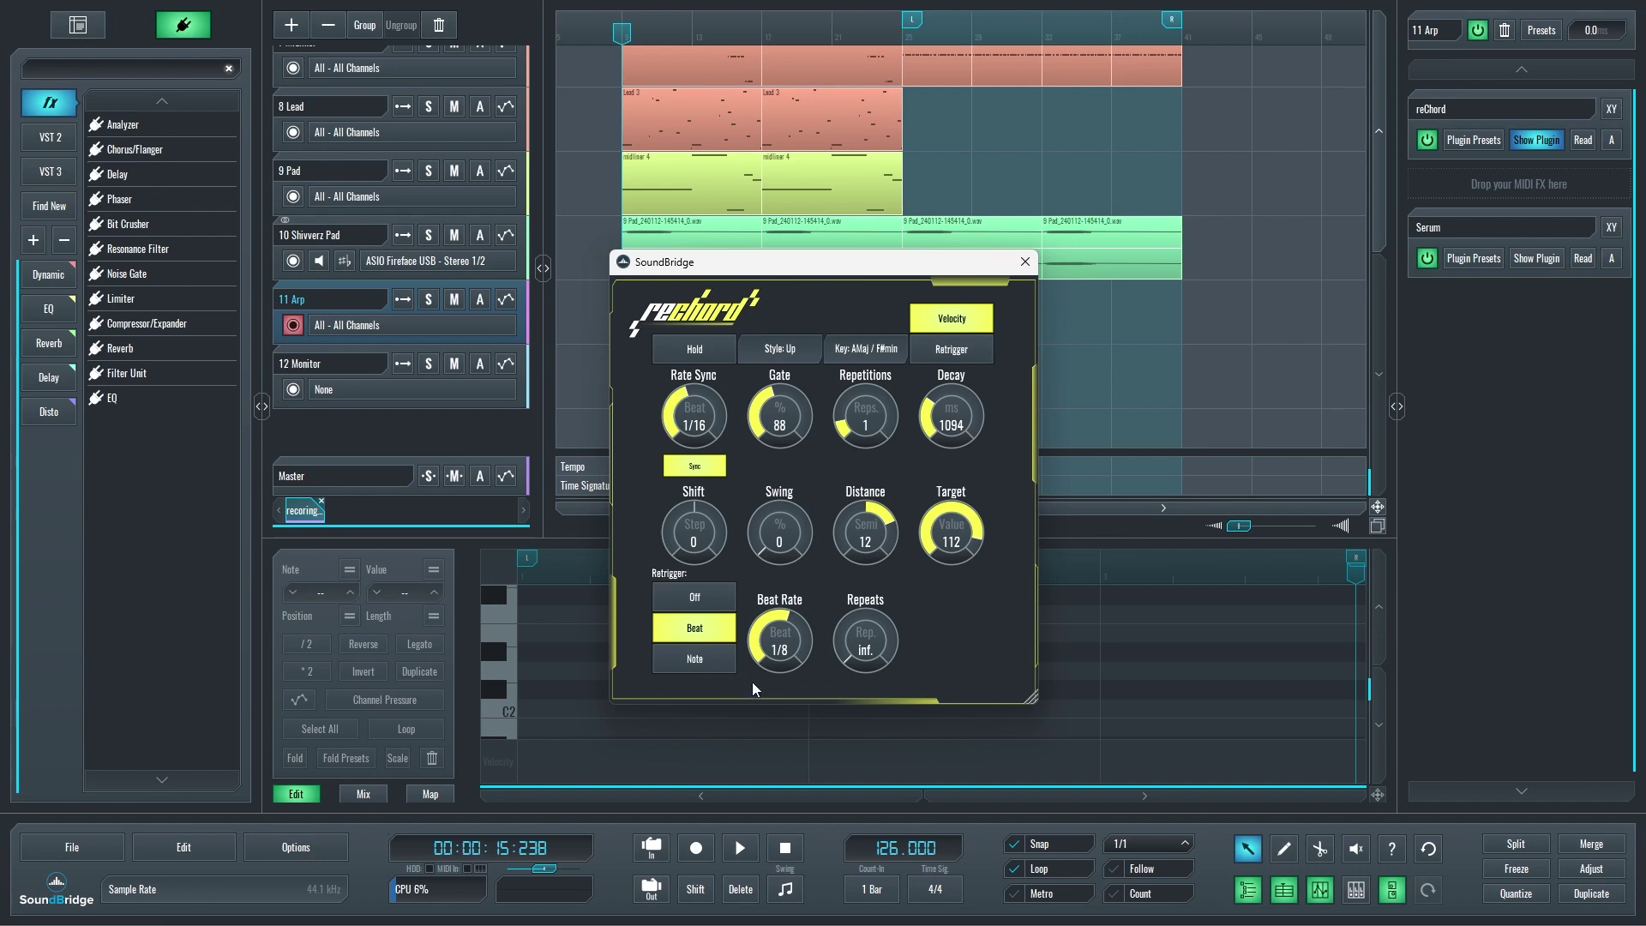
left_click_drag(813, 653, 809, 621)
Close reChord and draw an empty Arp 9 clip on the 11 Arp track, bars 25–29.
left_click(1024, 262)
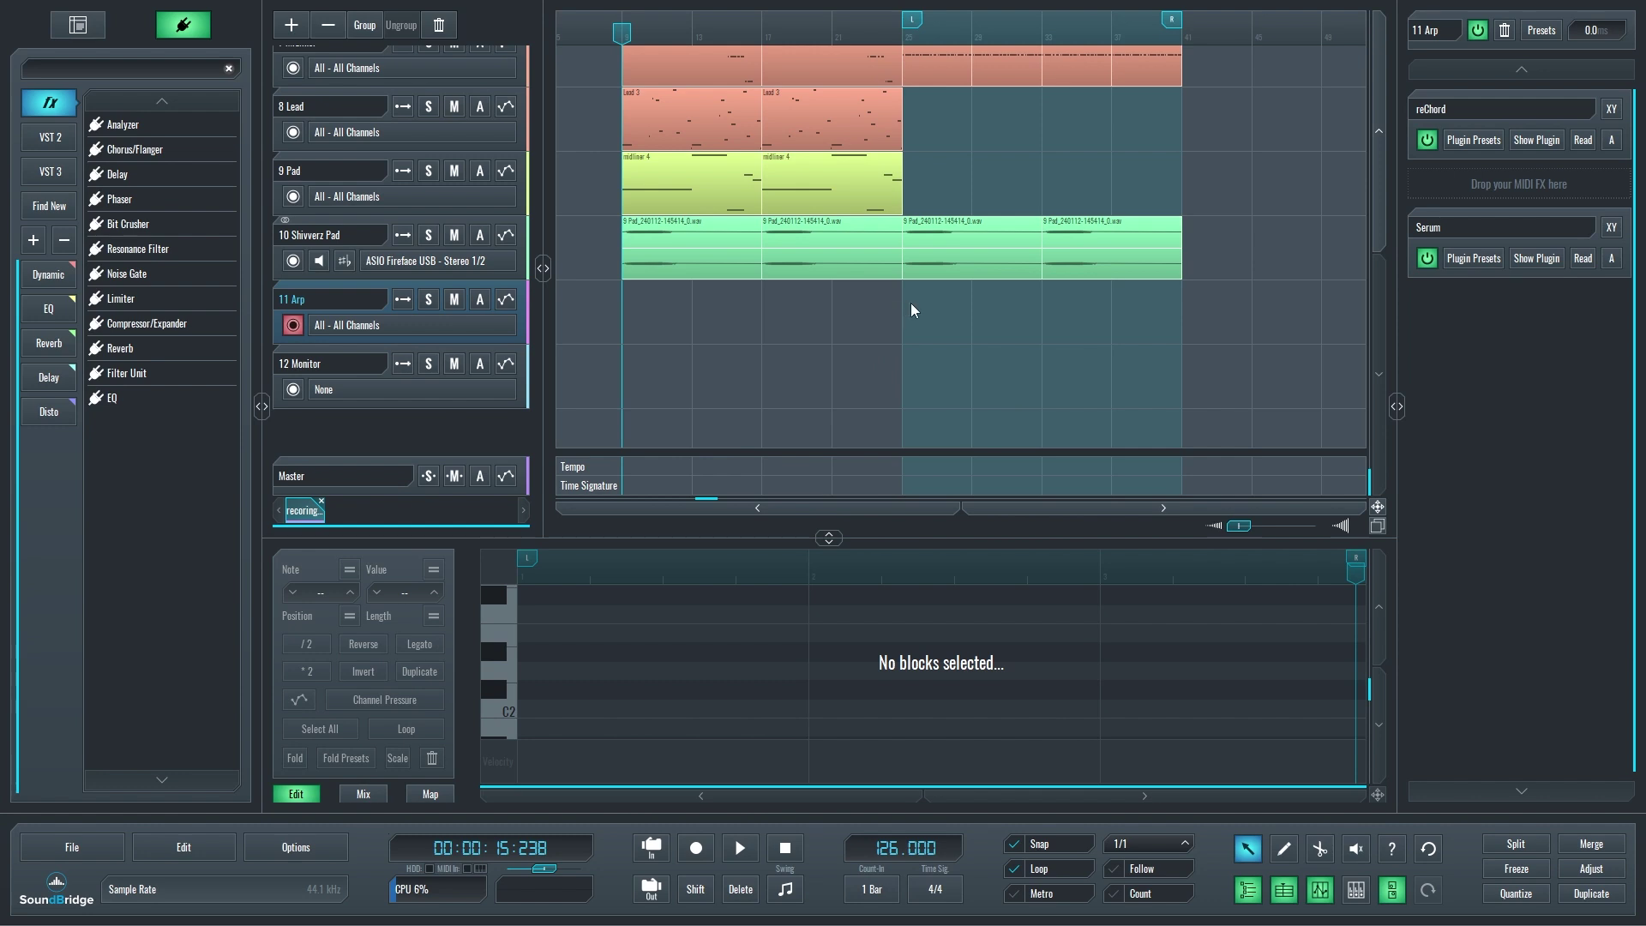
mouse_move(910, 288)
left_mouse_down()
mouse_move(970, 281)
mouse_move(1042, 308)
left_mouse_up()
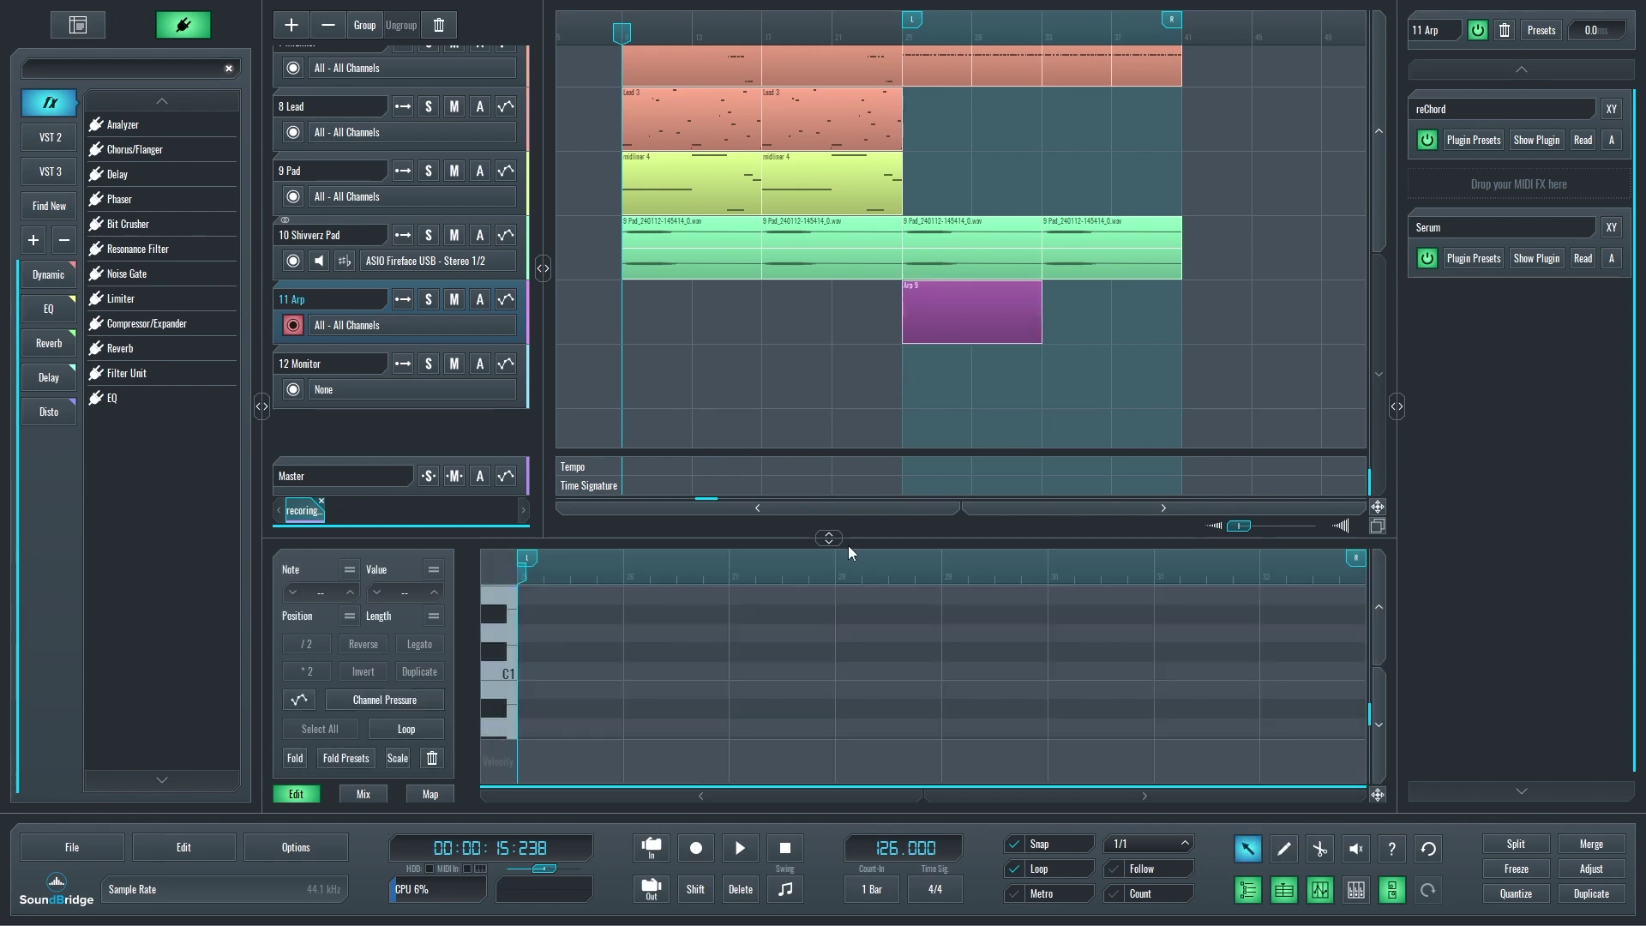
left_click_drag(847, 540, 828, 386)
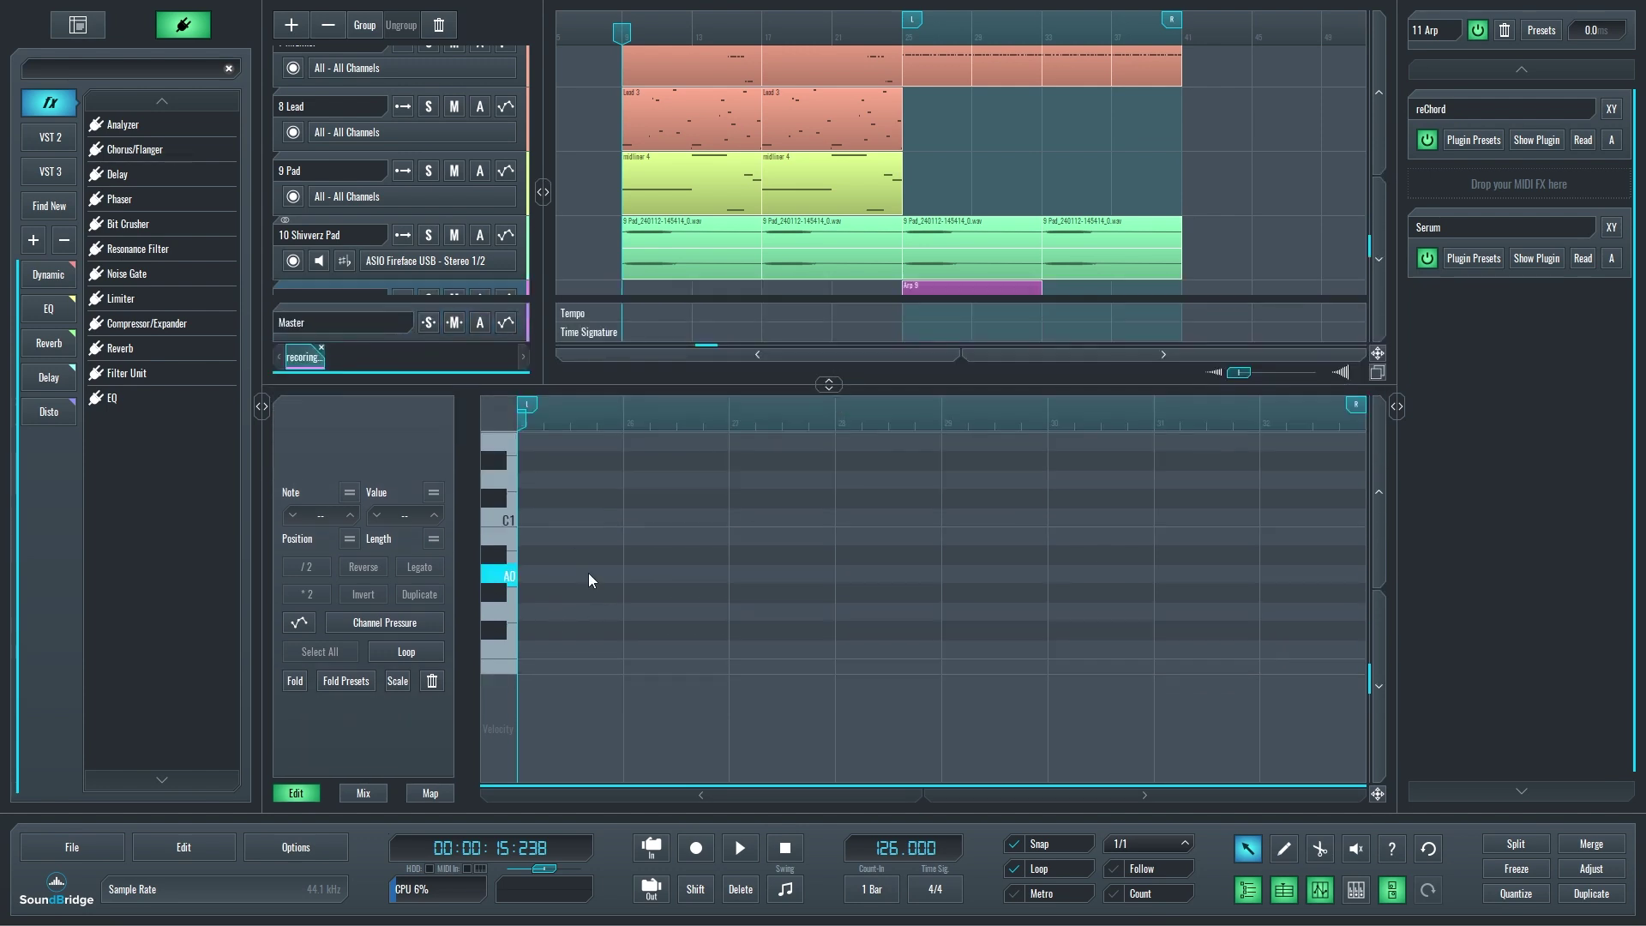
scroll(588, 573, "down", 2)
scroll(585, 573, "up", 4)
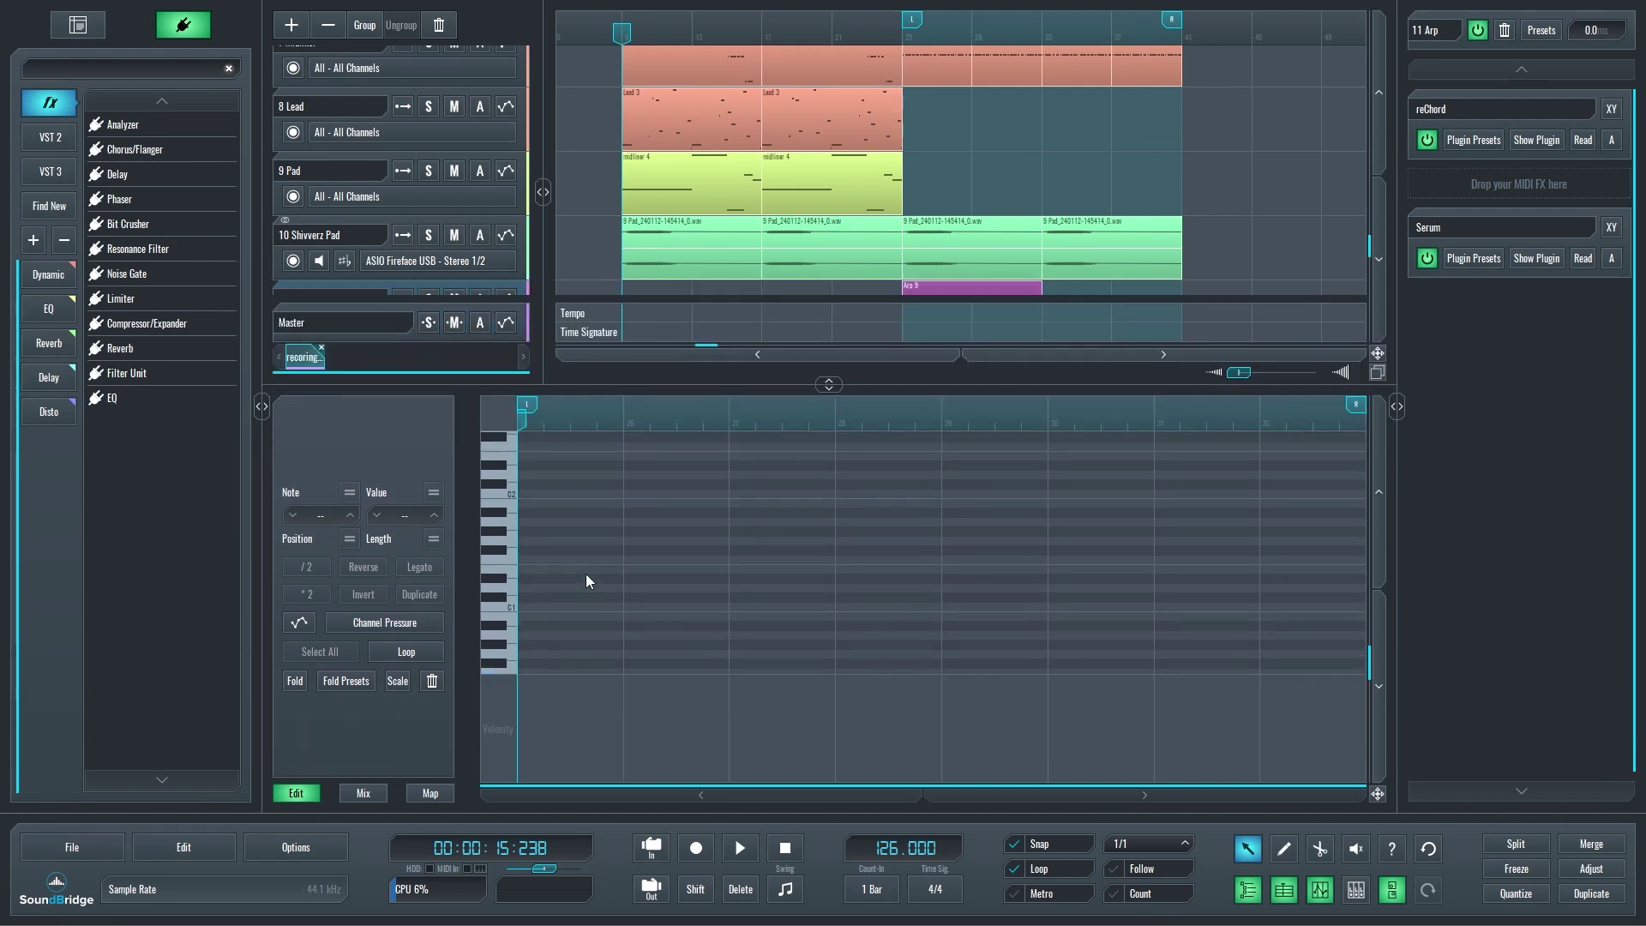
left_click_drag(937, 344, 937, 396)
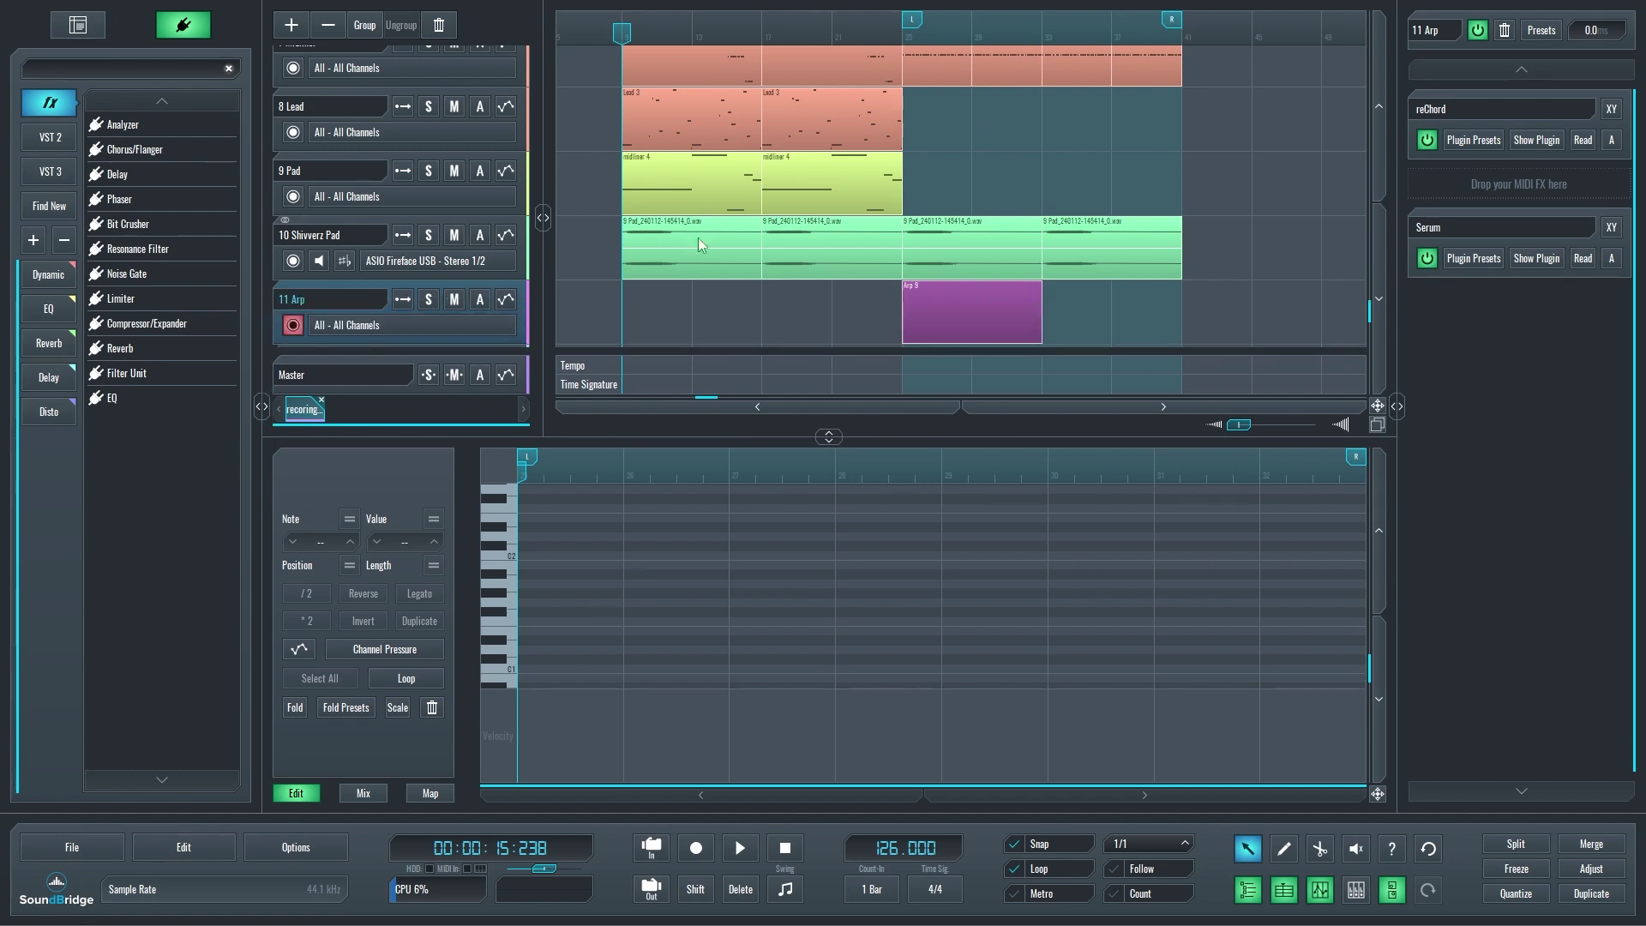
scroll(540, 615, "down", 3)
Draw an F#0, A0, C#1, F#1 chord at bar 25 in the Arp clip.
key("2")
left_click(543, 610)
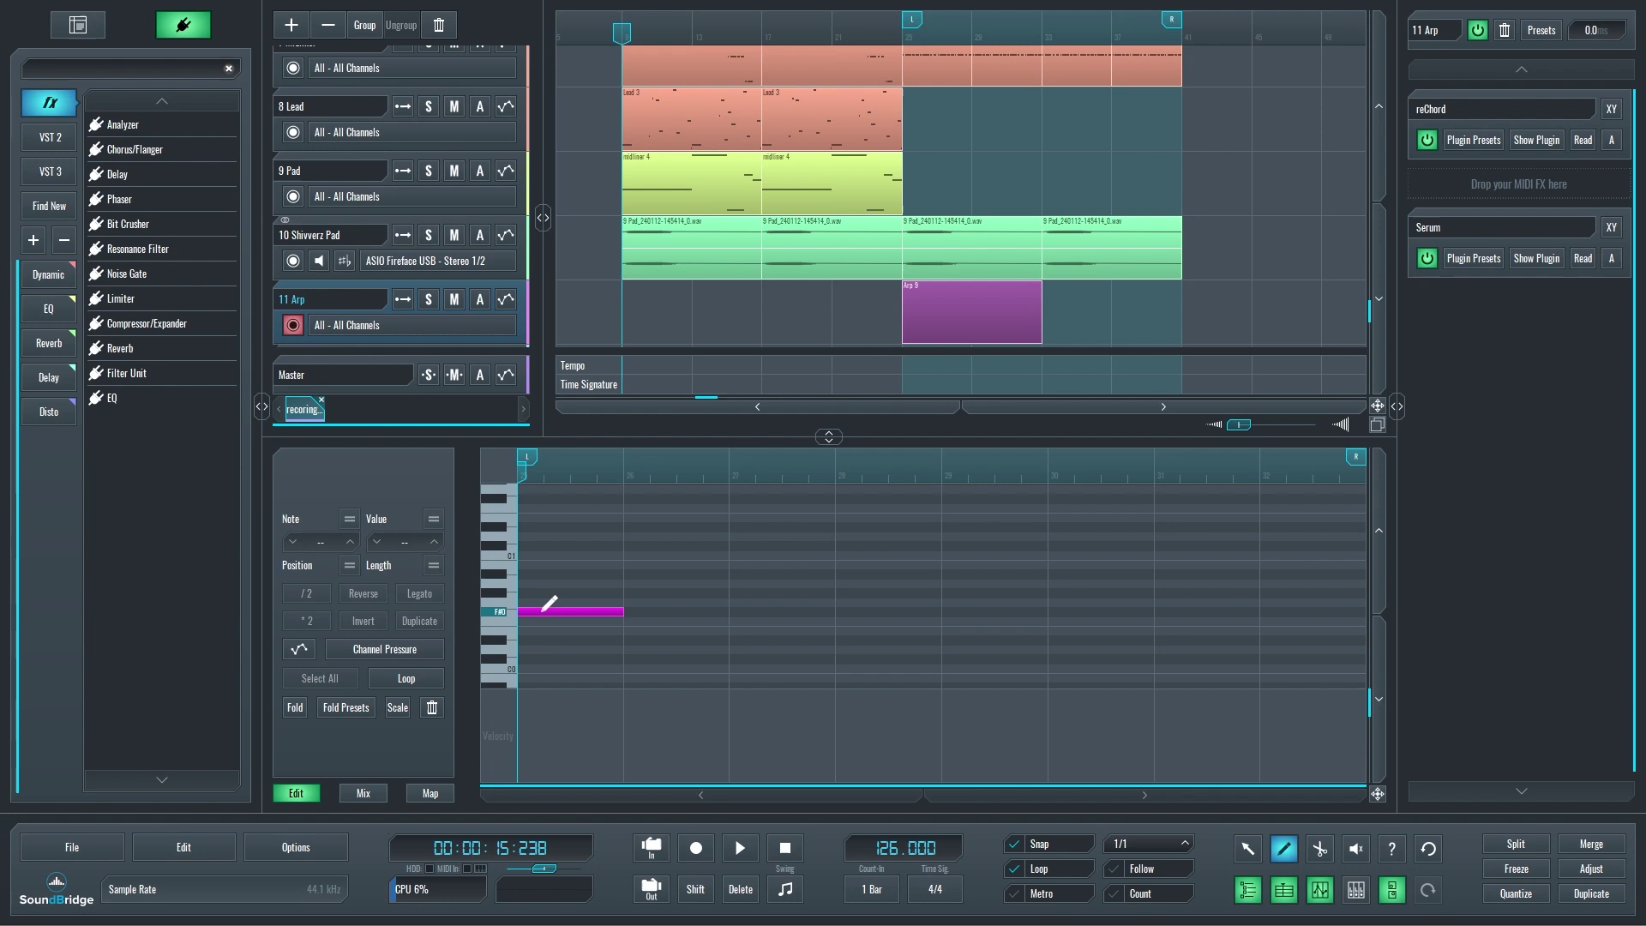
key("1")
key("2")
left_click(535, 584)
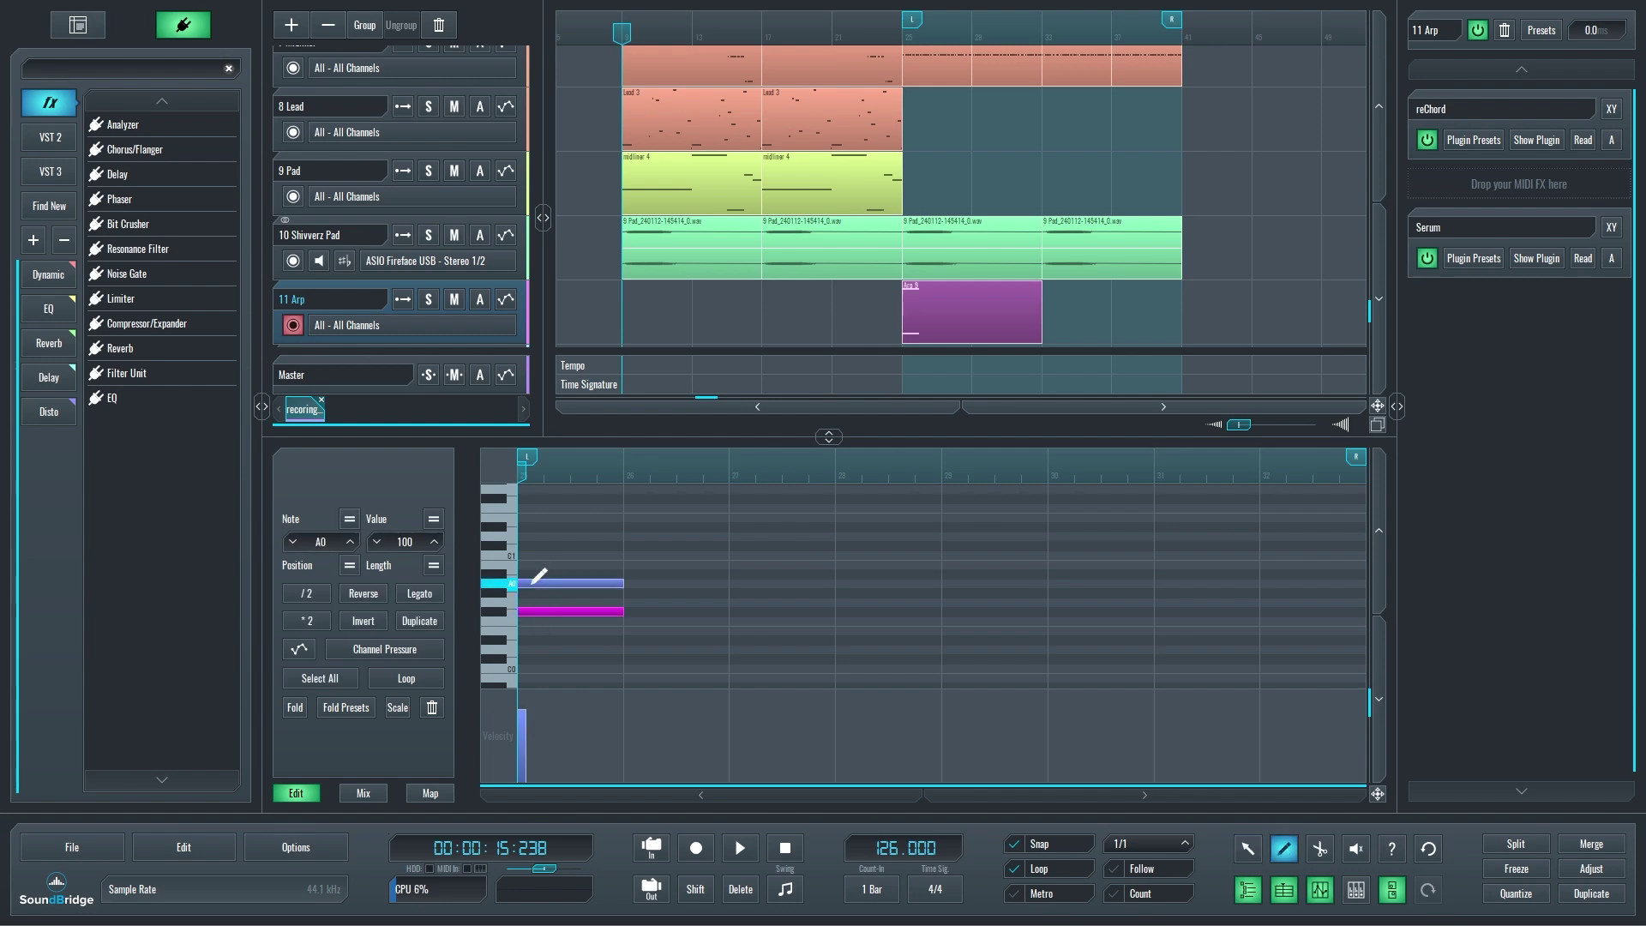
key("1")
key("2")
left_click(532, 545)
key("1")
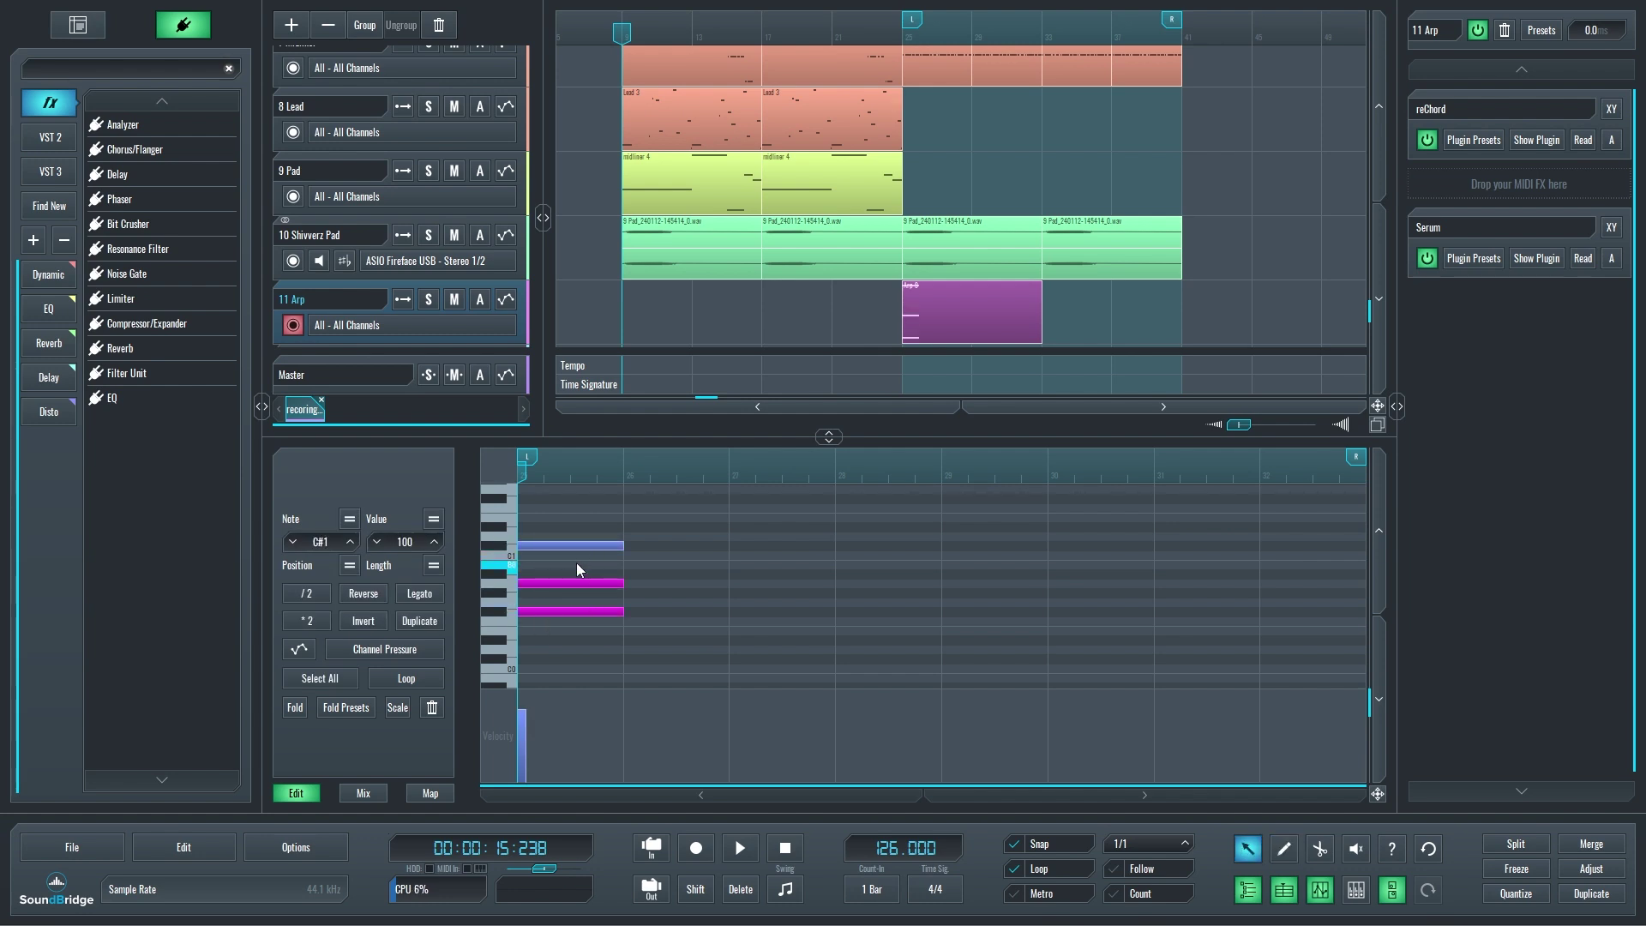
key("2")
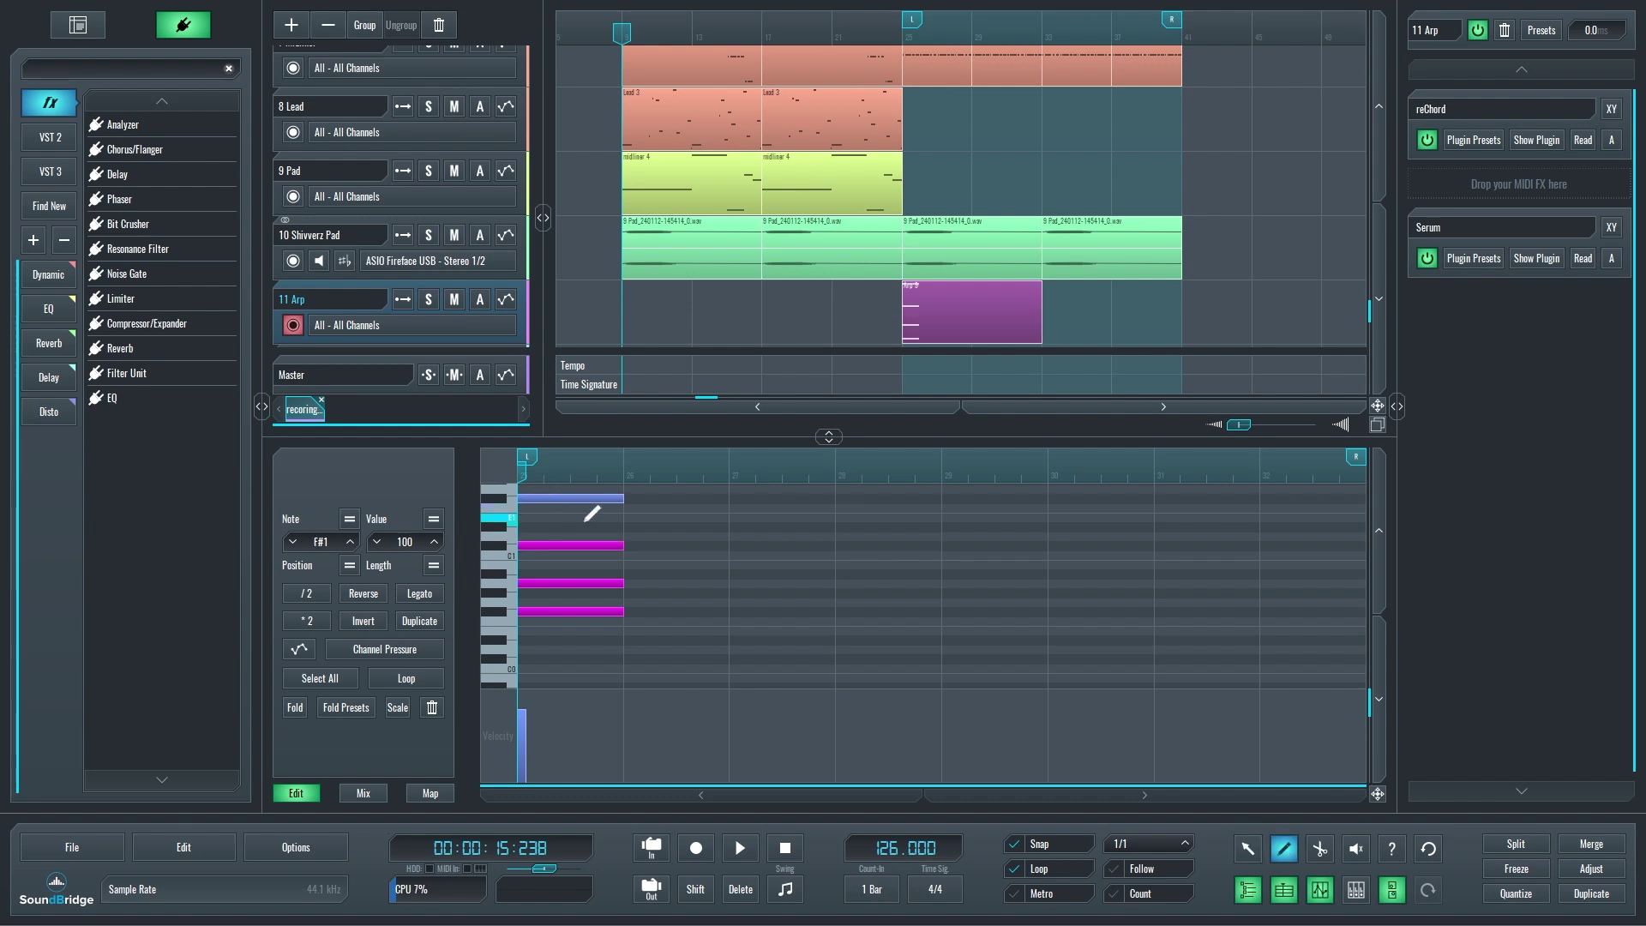
left_click(535, 498)
key("1")
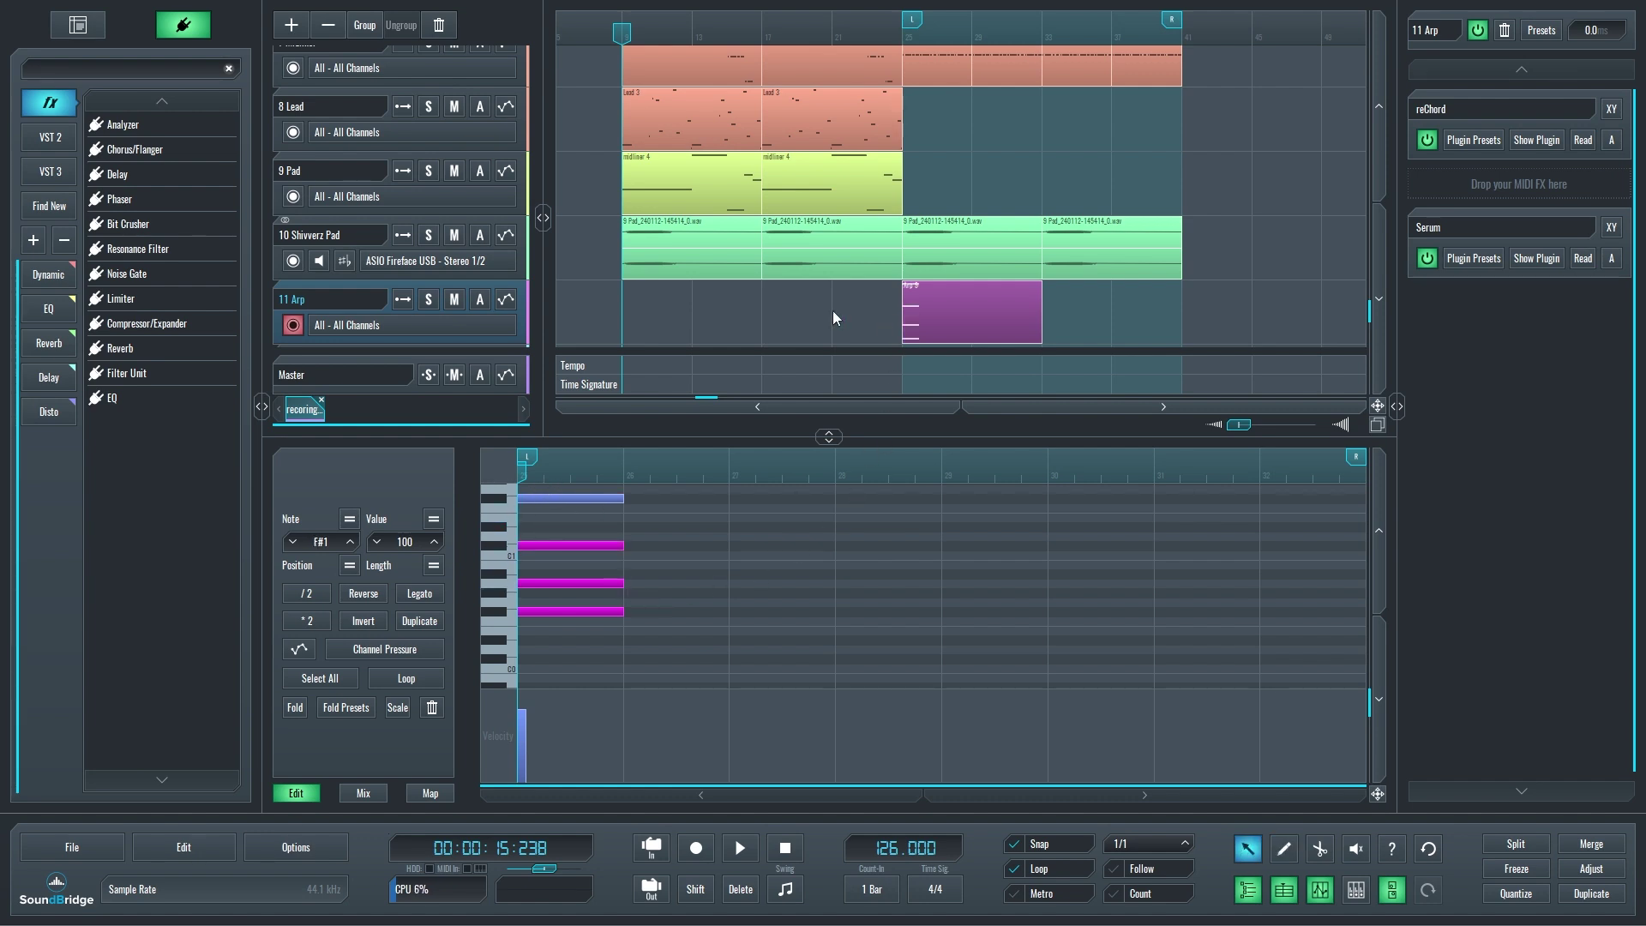
Bypass reChord, solo the 11 Arp track, and play from bar 25.
scroll(1232, 223, "down", 3)
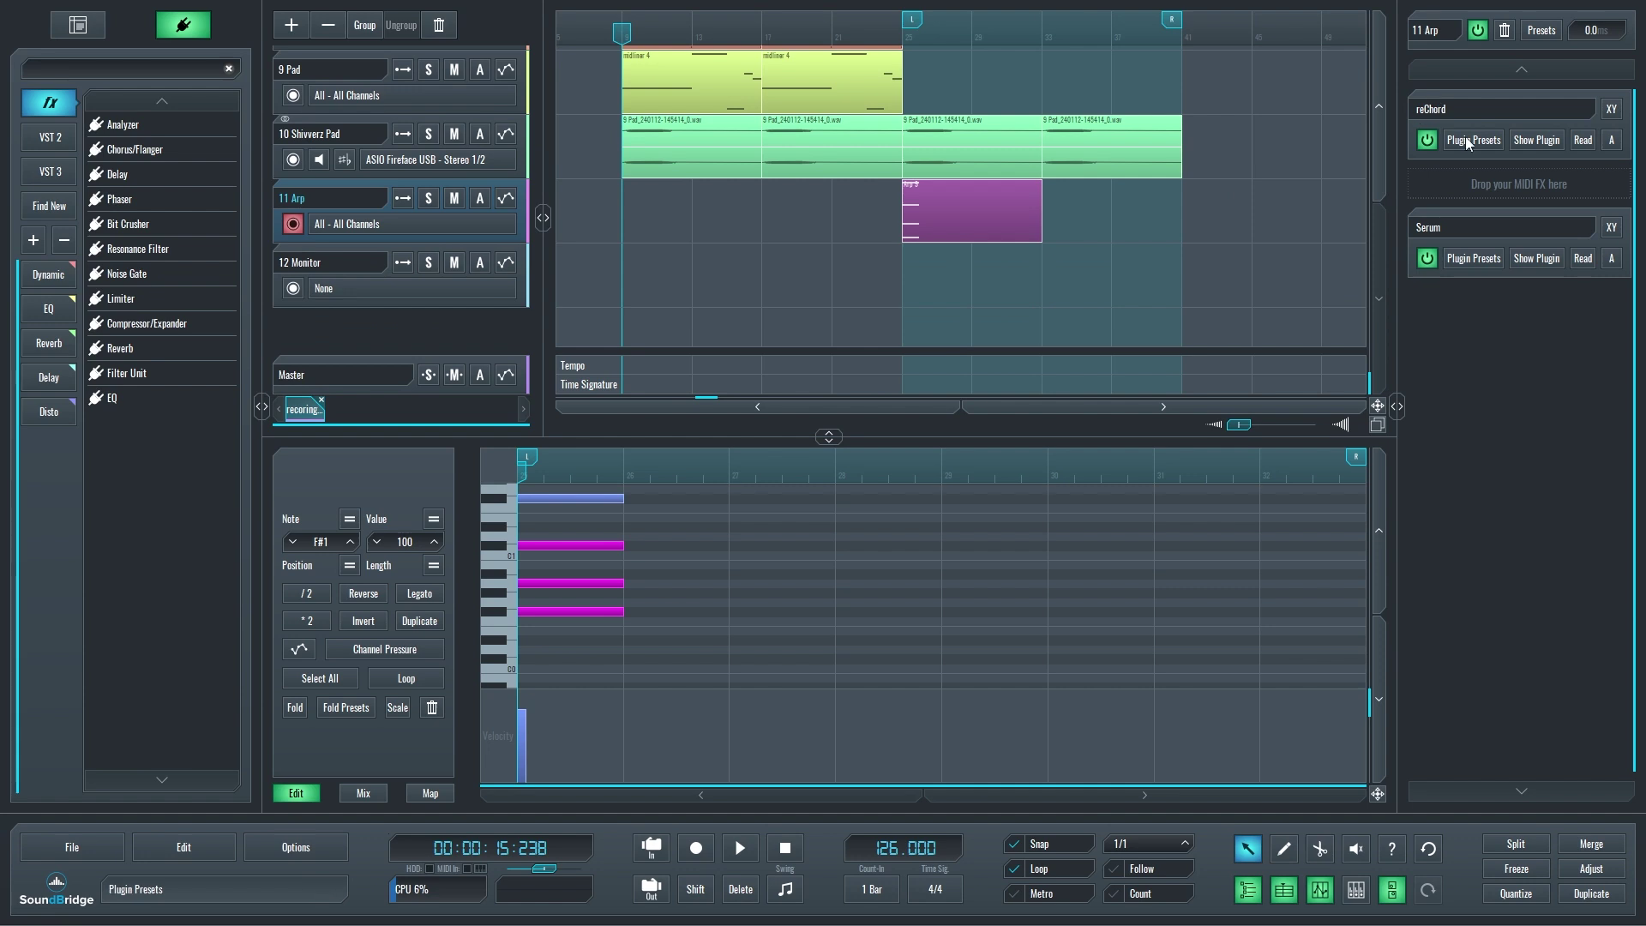
left_click(1426, 140)
left_click(902, 34)
key("s")
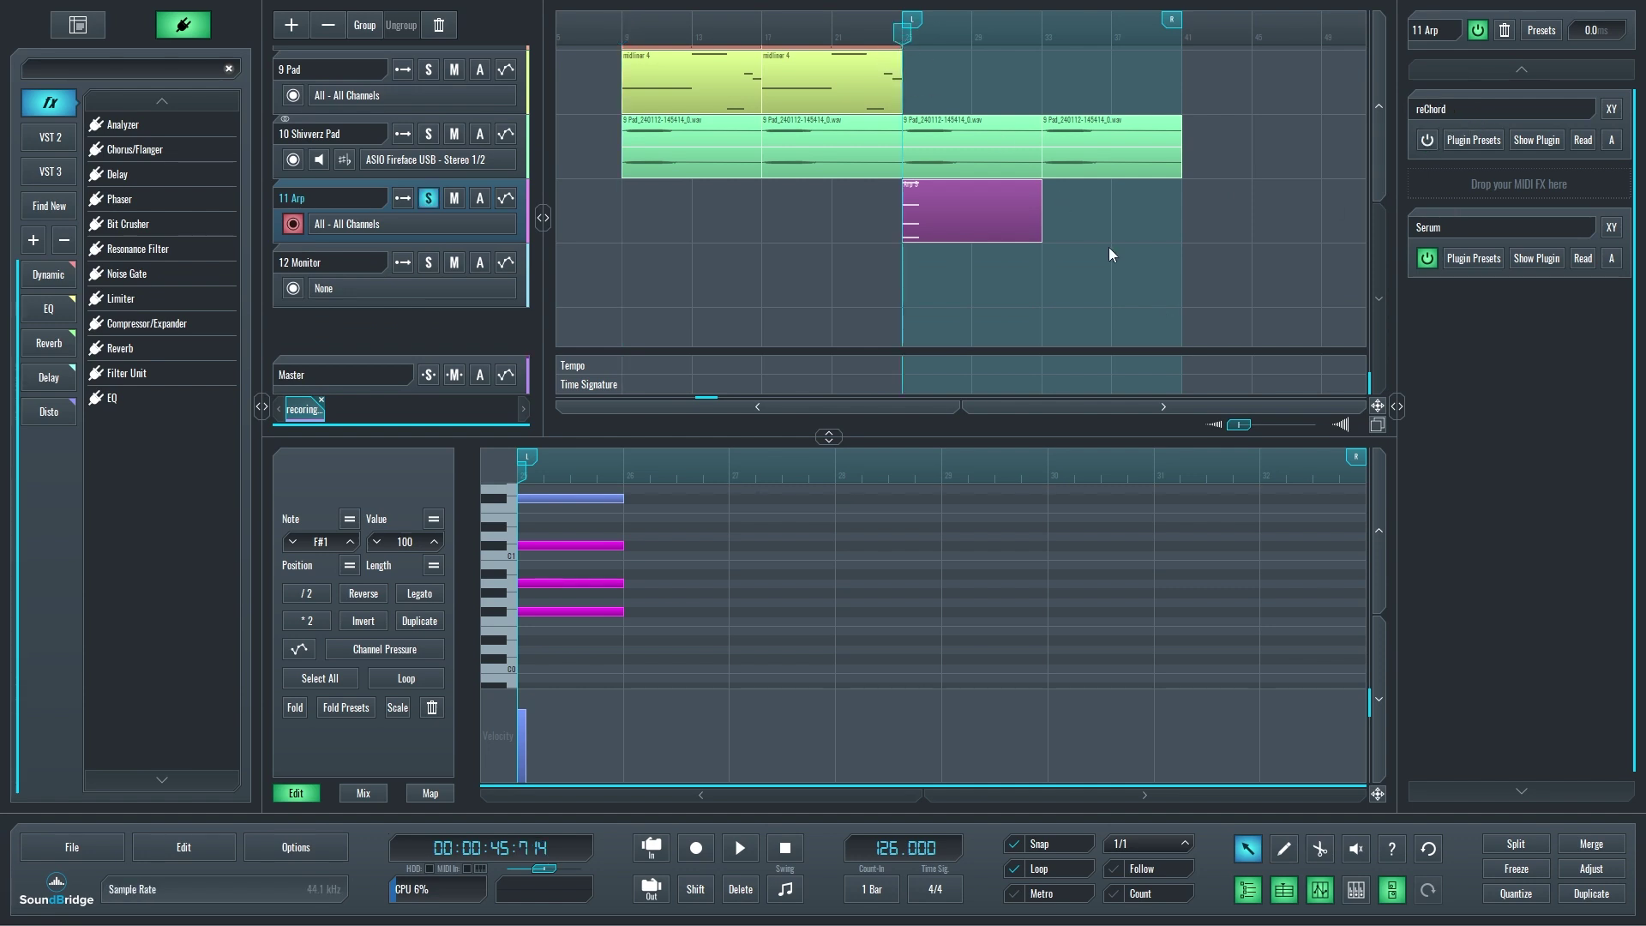
key("space")
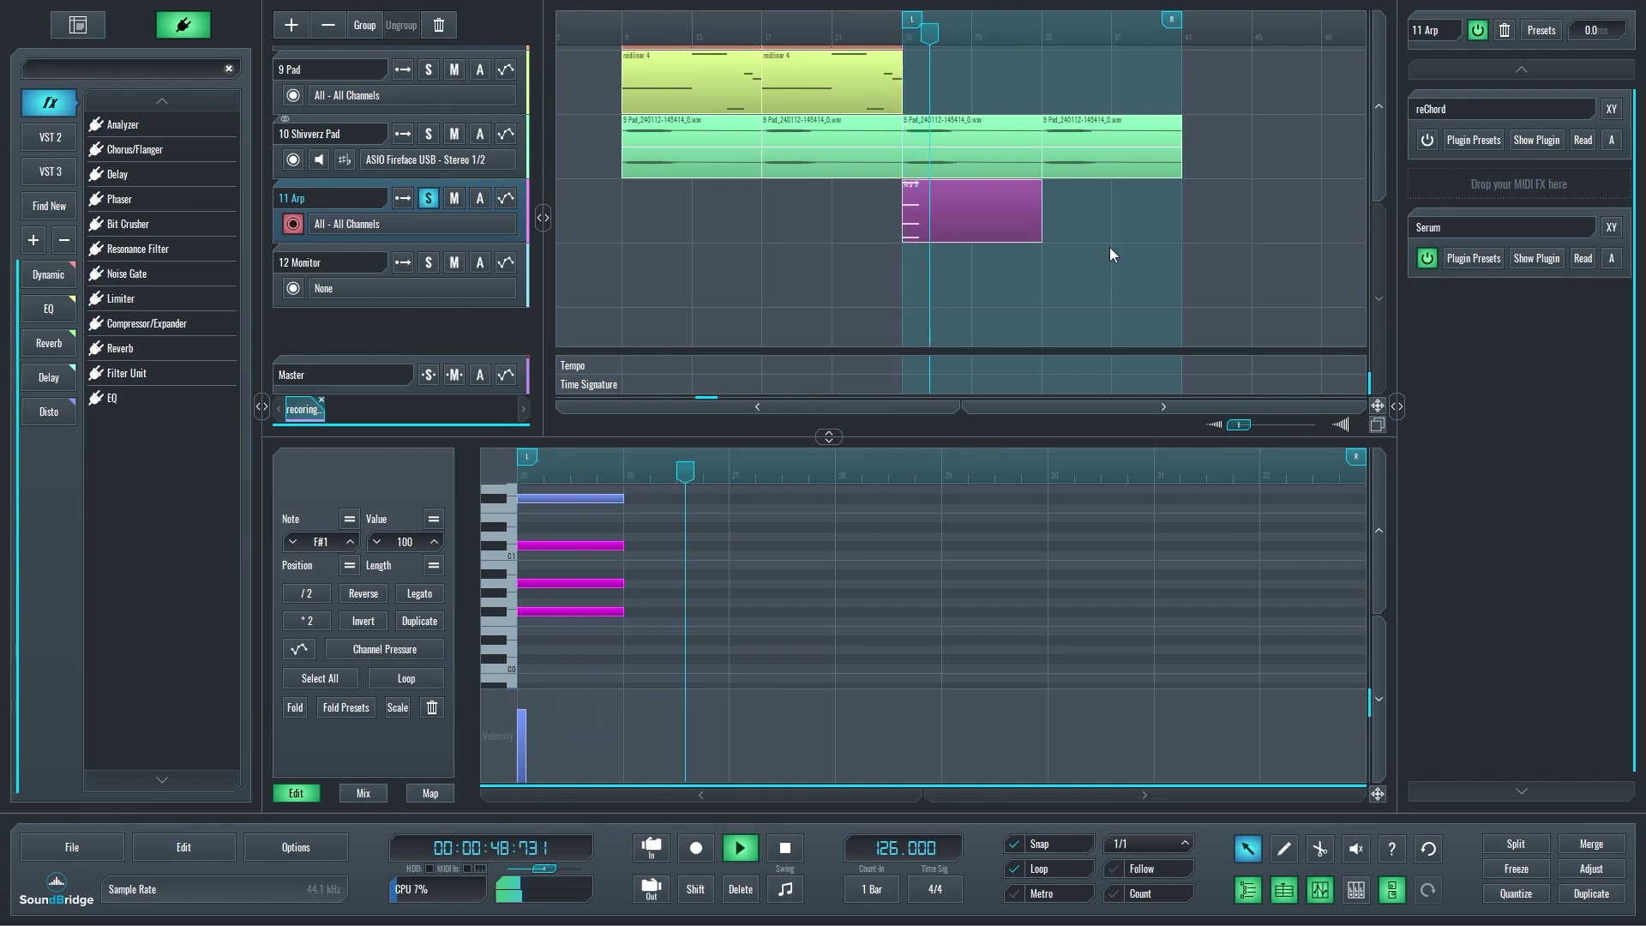
Route the 12 Monitor track's input to Internal > 11 Arp's current reChord output.
key("space")
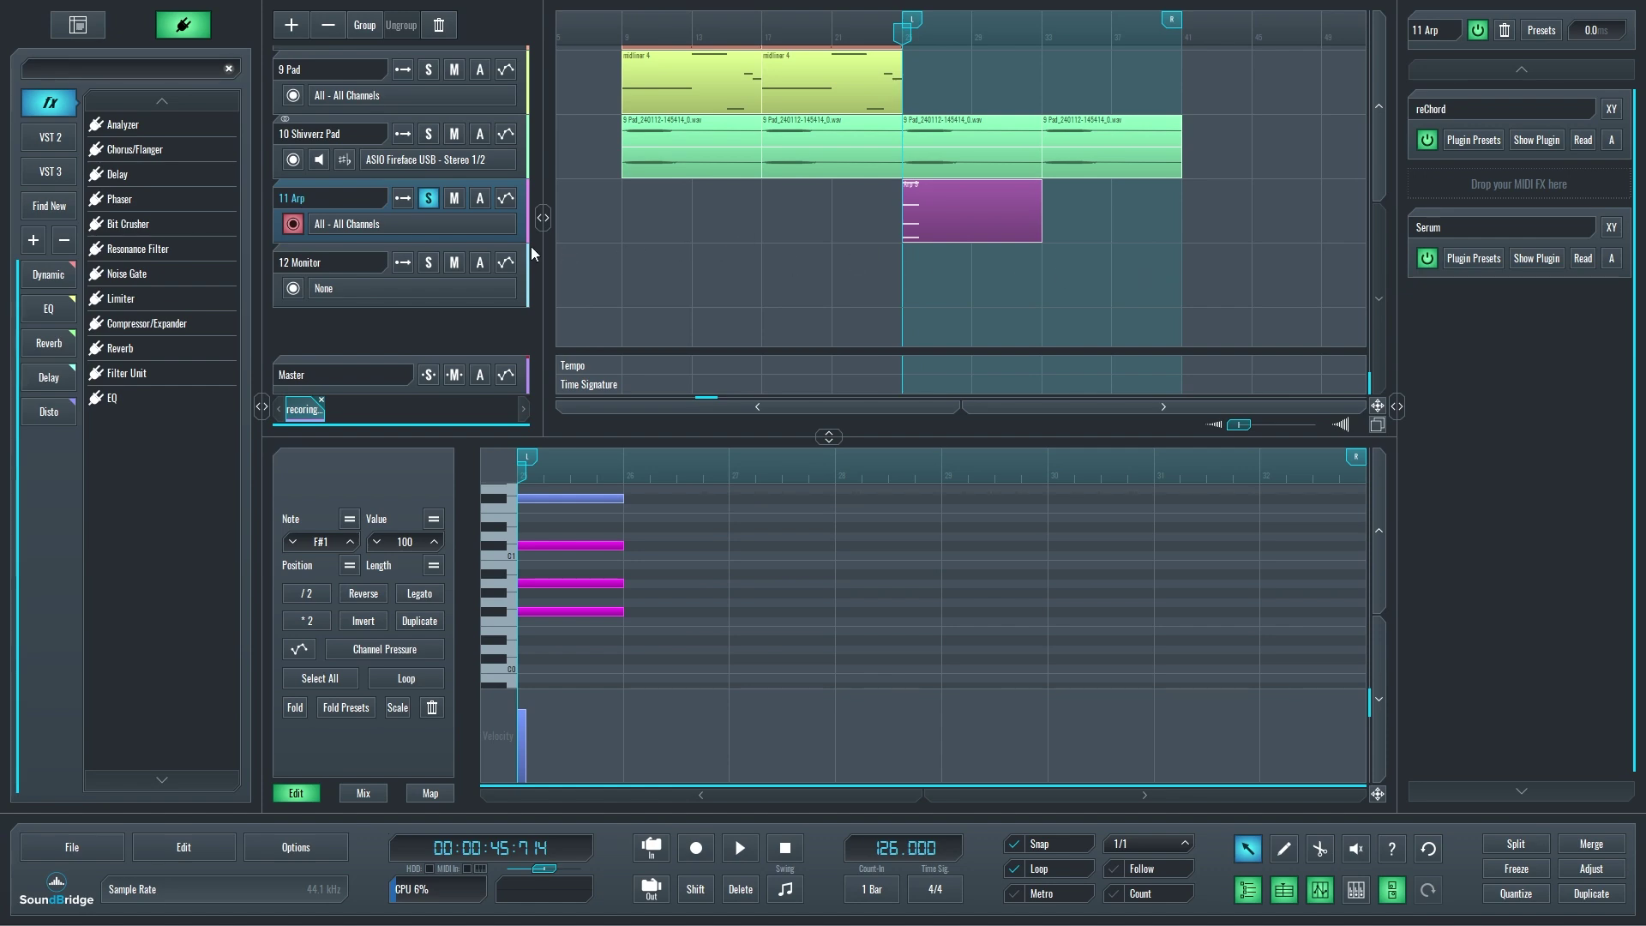
left_click(337, 288)
left_click(532, 457)
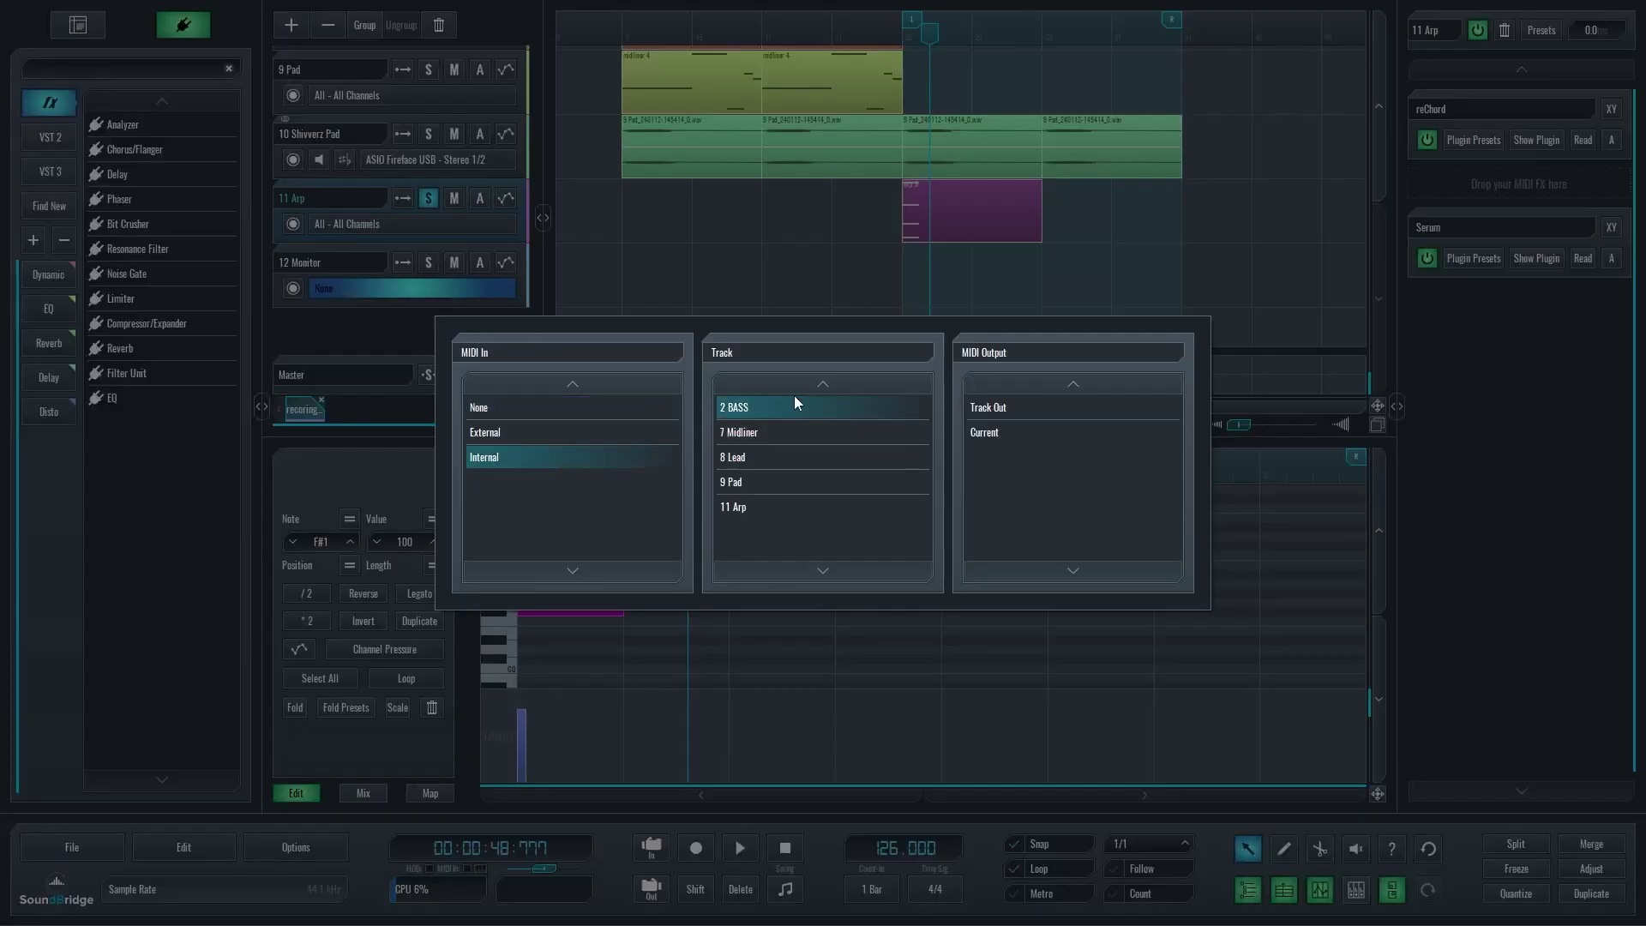
left_click(789, 507)
left_click(993, 432)
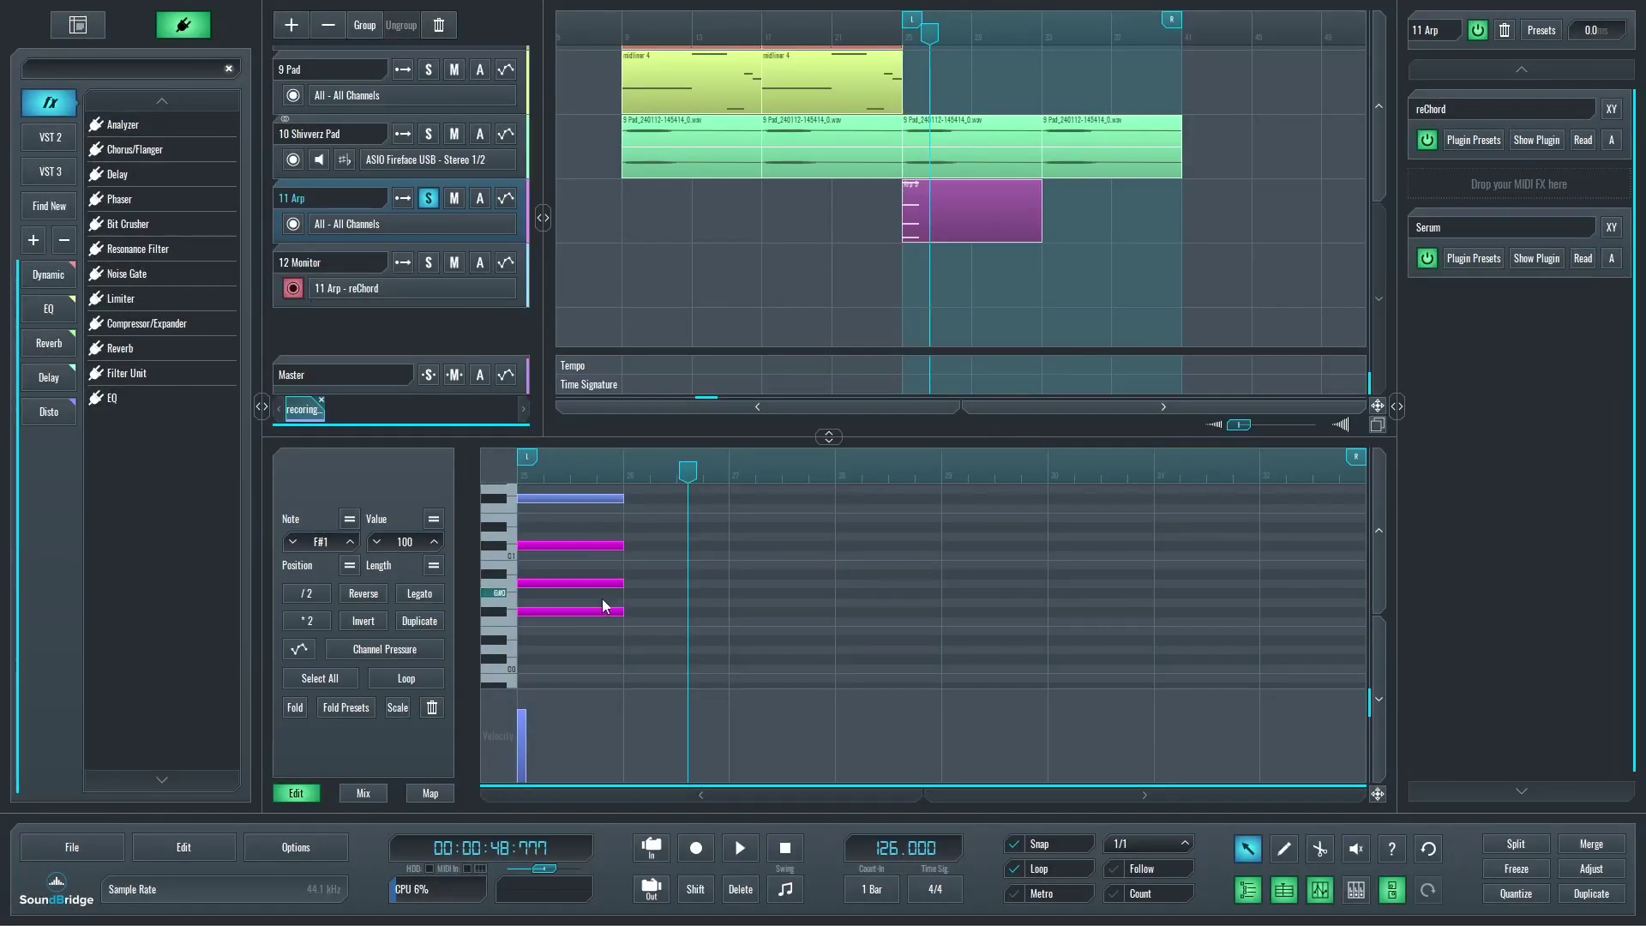
Record the arpeggio into a new Monitor 1 clip and select it to view its notes.
left_click(710, 849)
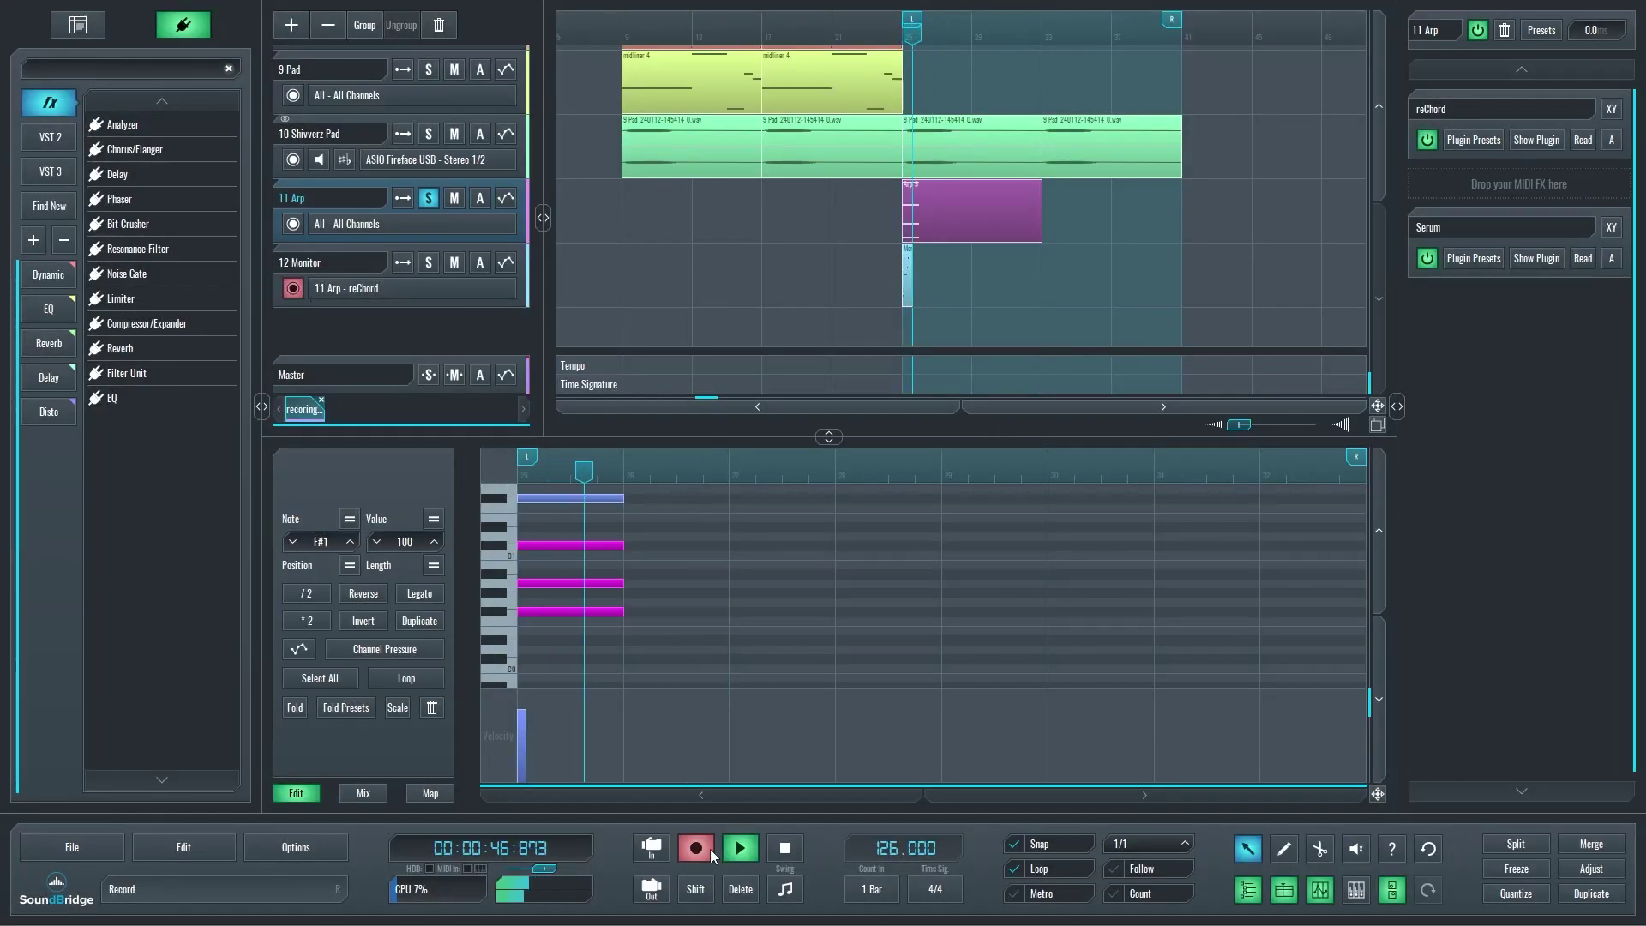
key("space")
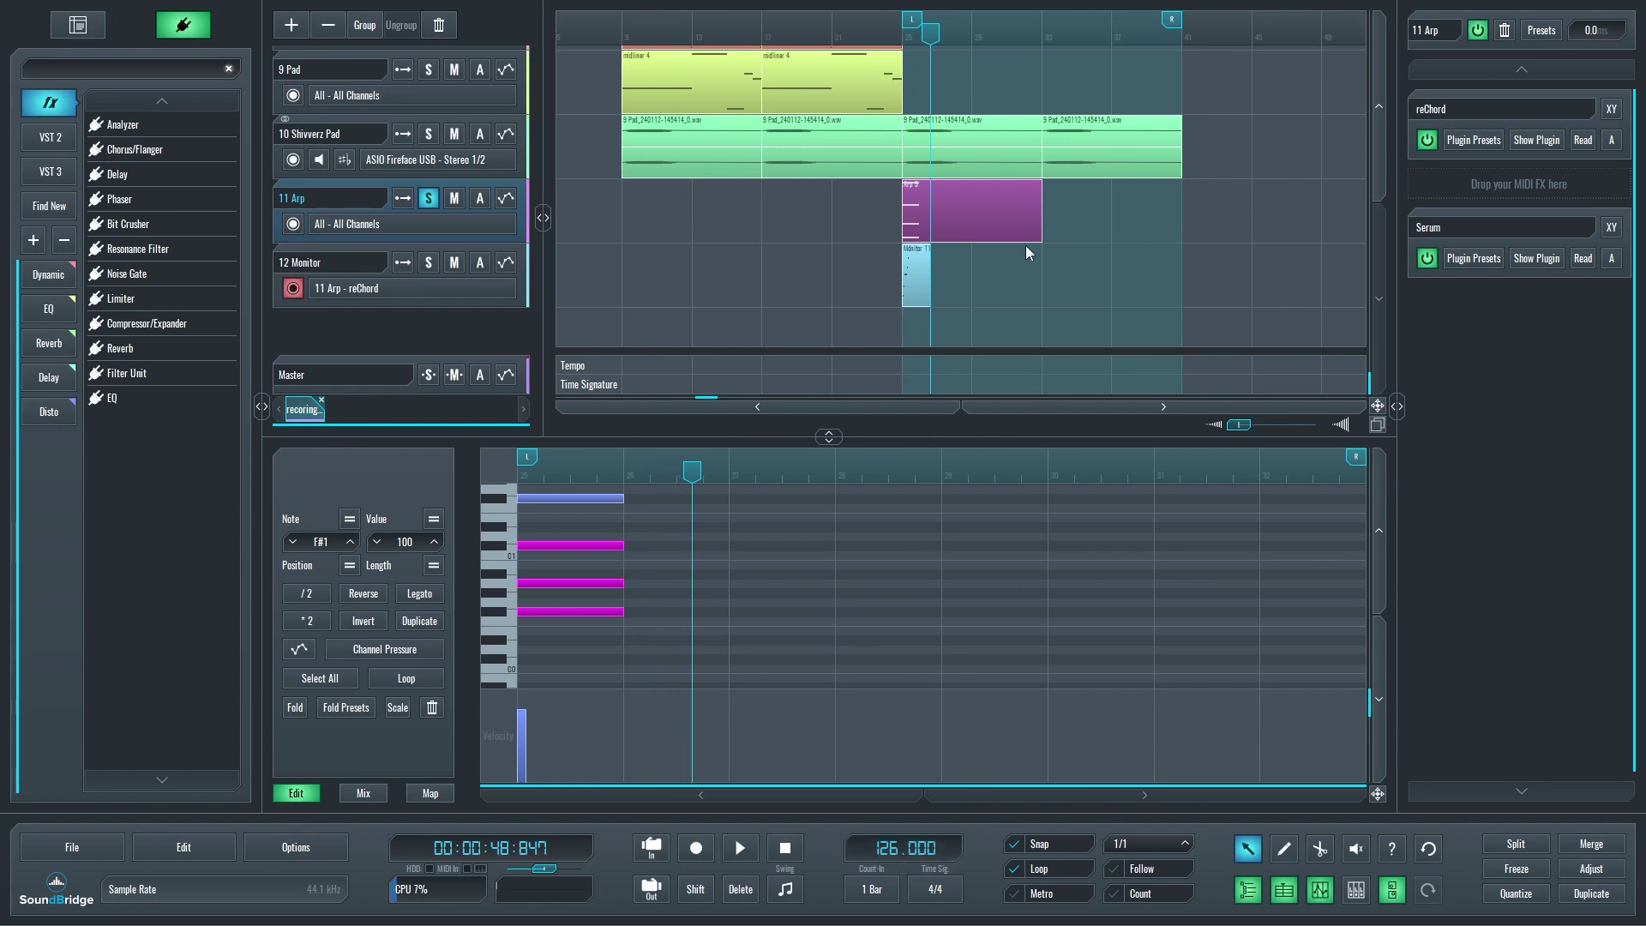
left_click(921, 282)
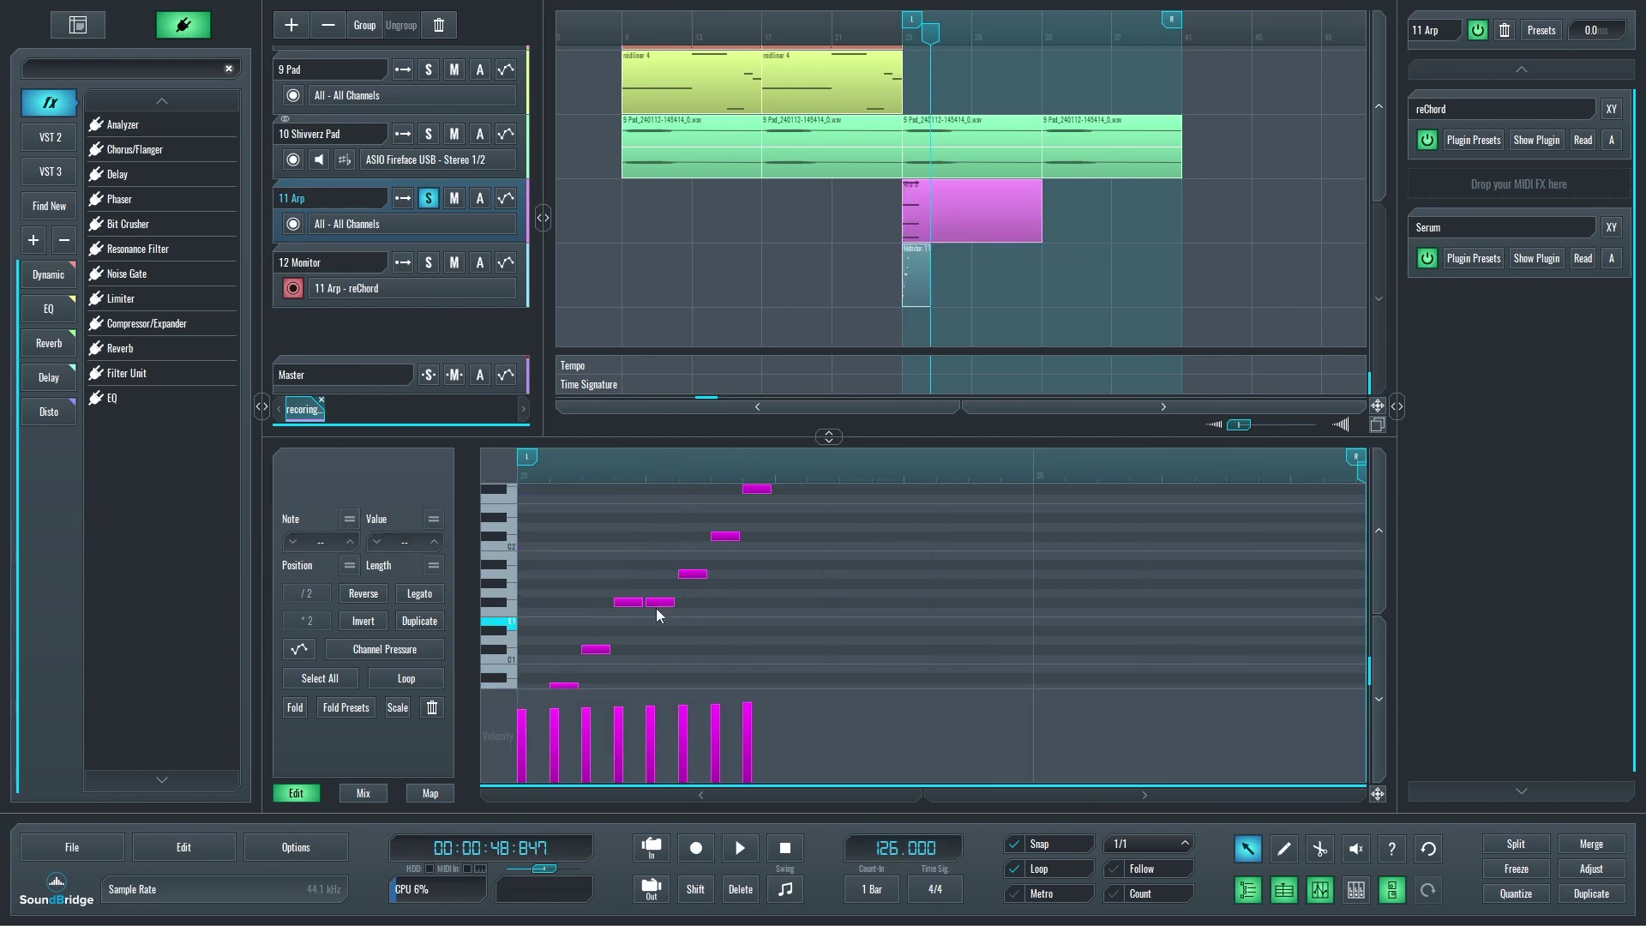
scroll(702, 610, "up", 3)
scroll(712, 604, "up", 1)
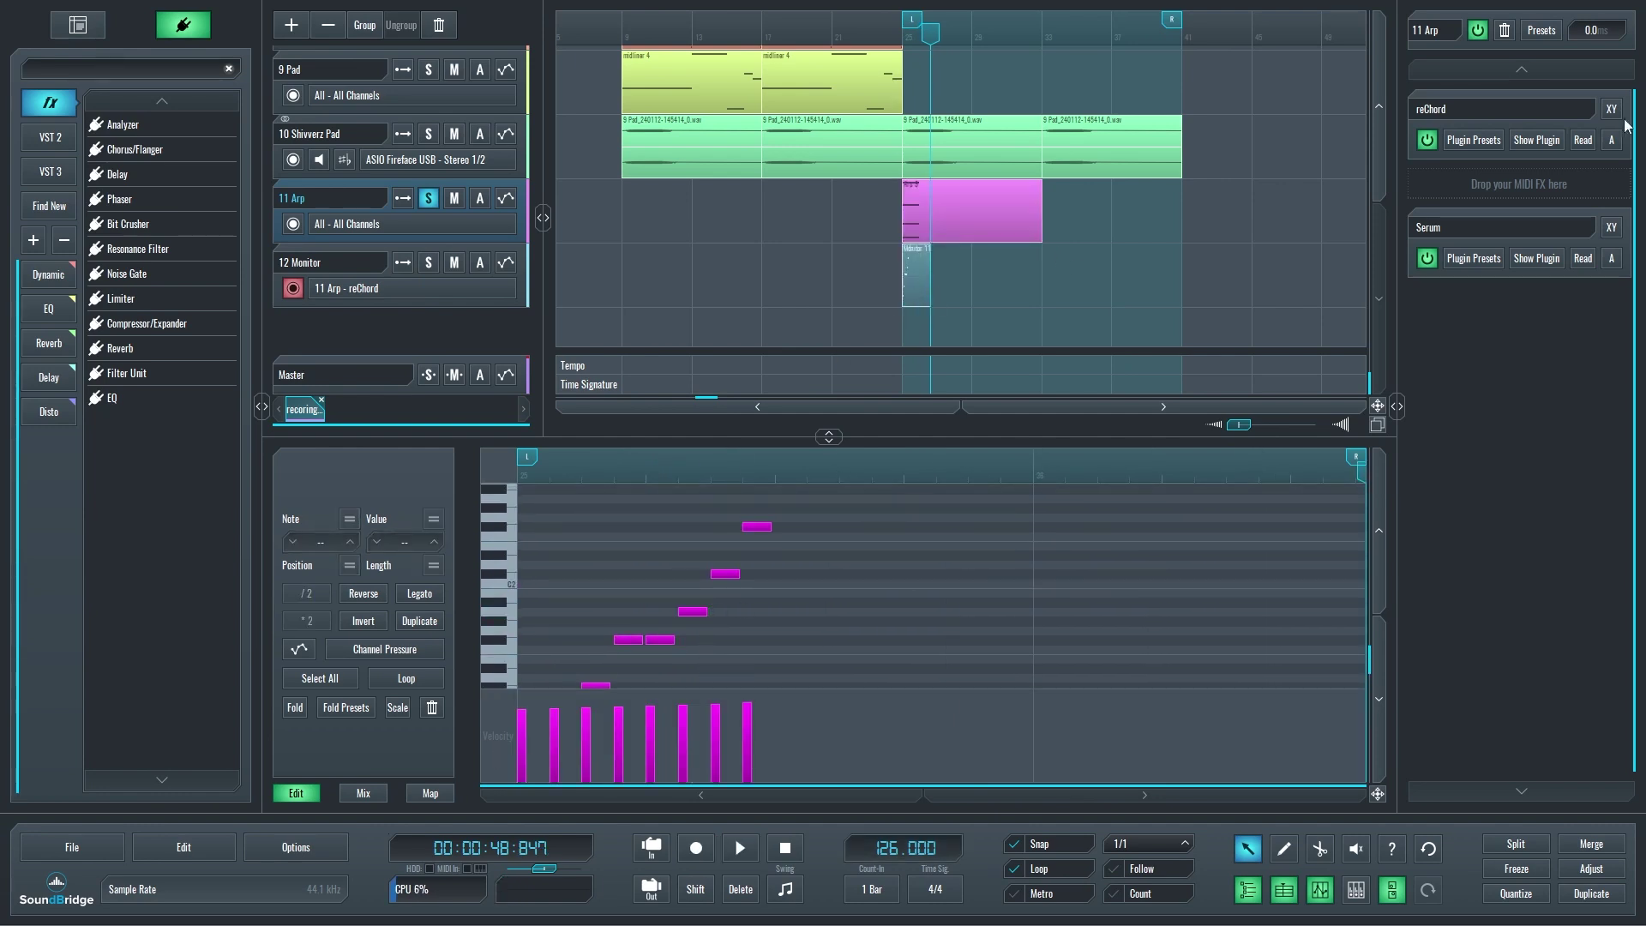
Raise reChord's Swing from 0 to 30, then select the 11 Arp clip.
left_click(1536, 142)
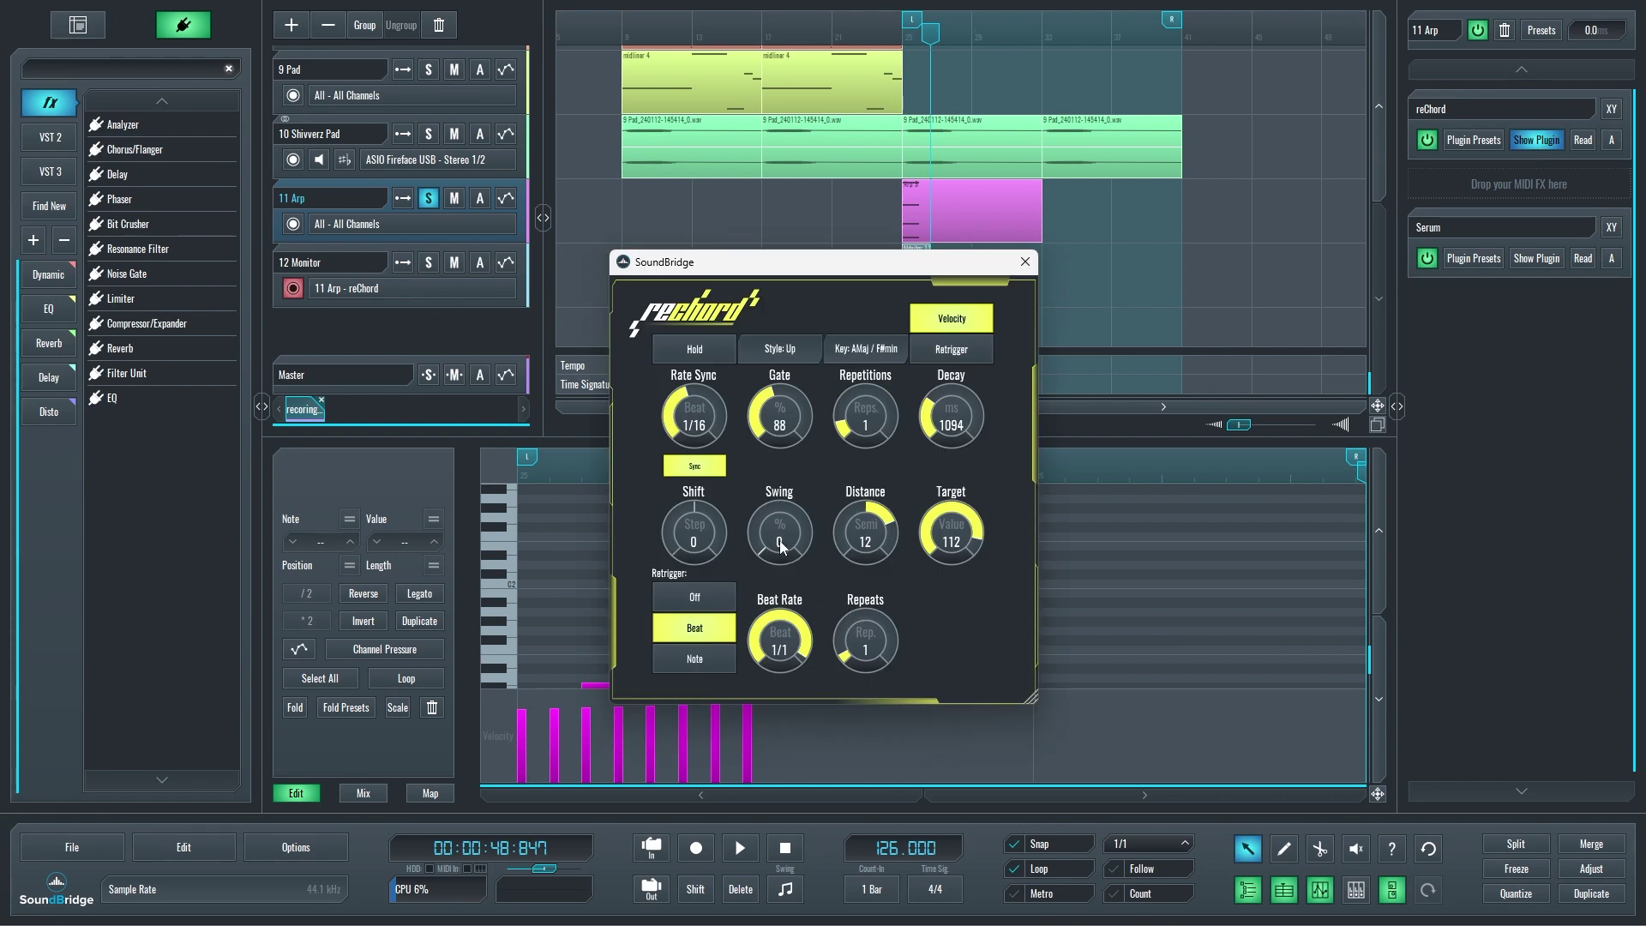
left_click_drag(787, 553, 798, 523)
left_click(1028, 266)
left_click(952, 214)
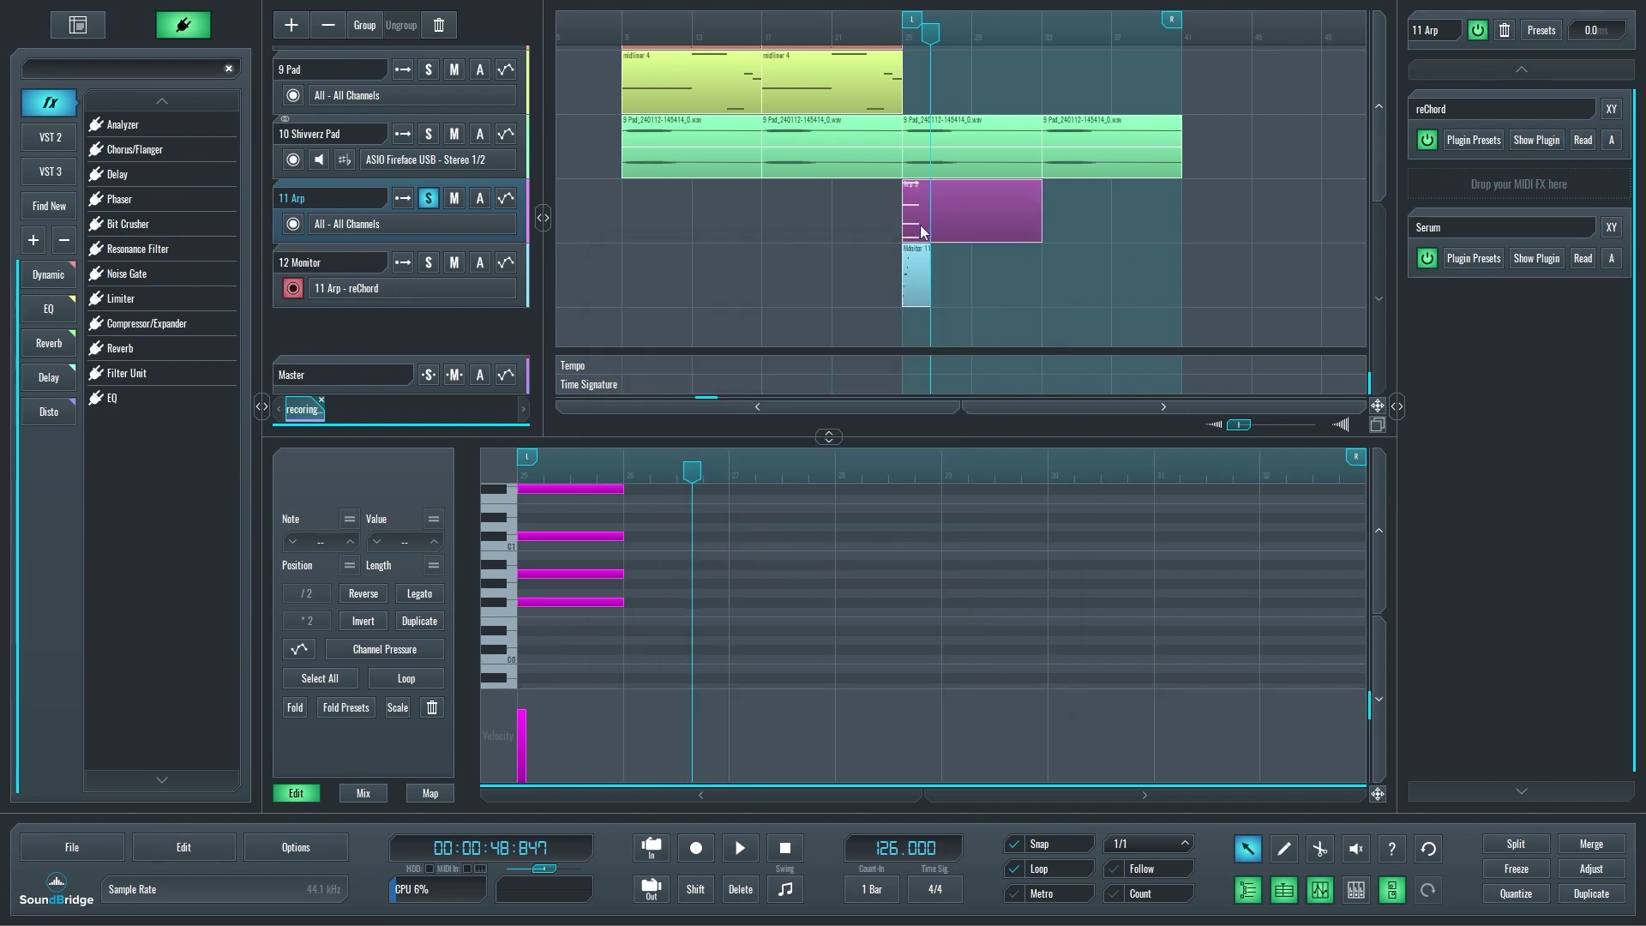
Delete the old Monitor clip, lower the Arp chord velocity to 13, and record a new take from bar 25.
left_click(915, 283)
key("Delete")
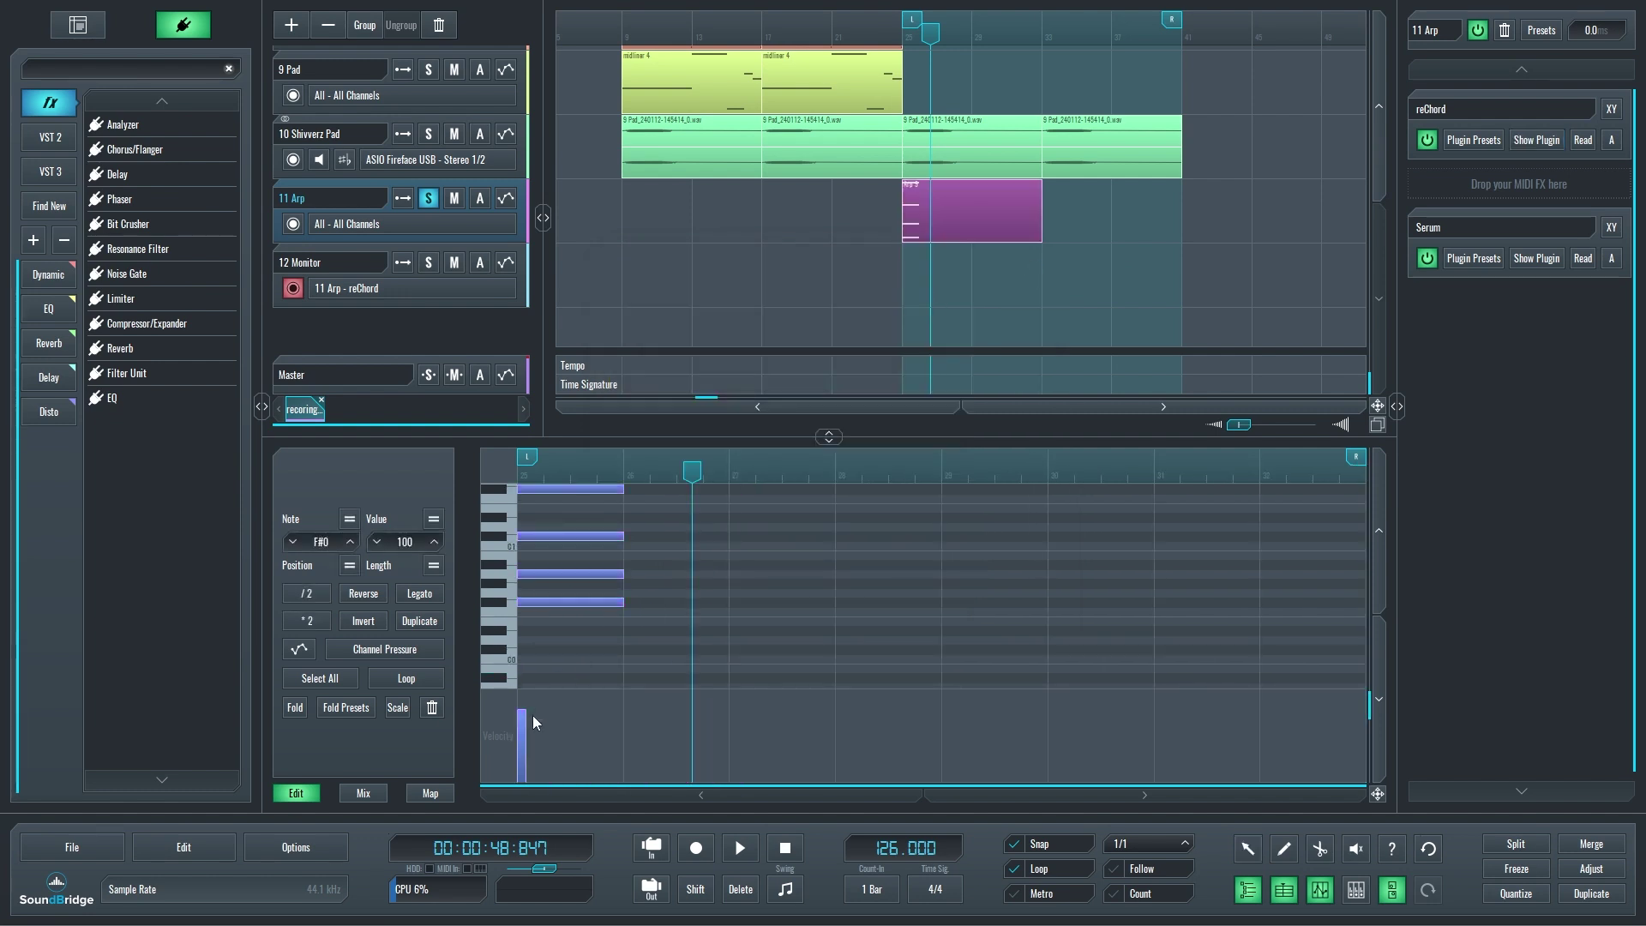
left_click_drag(524, 709, 530, 772)
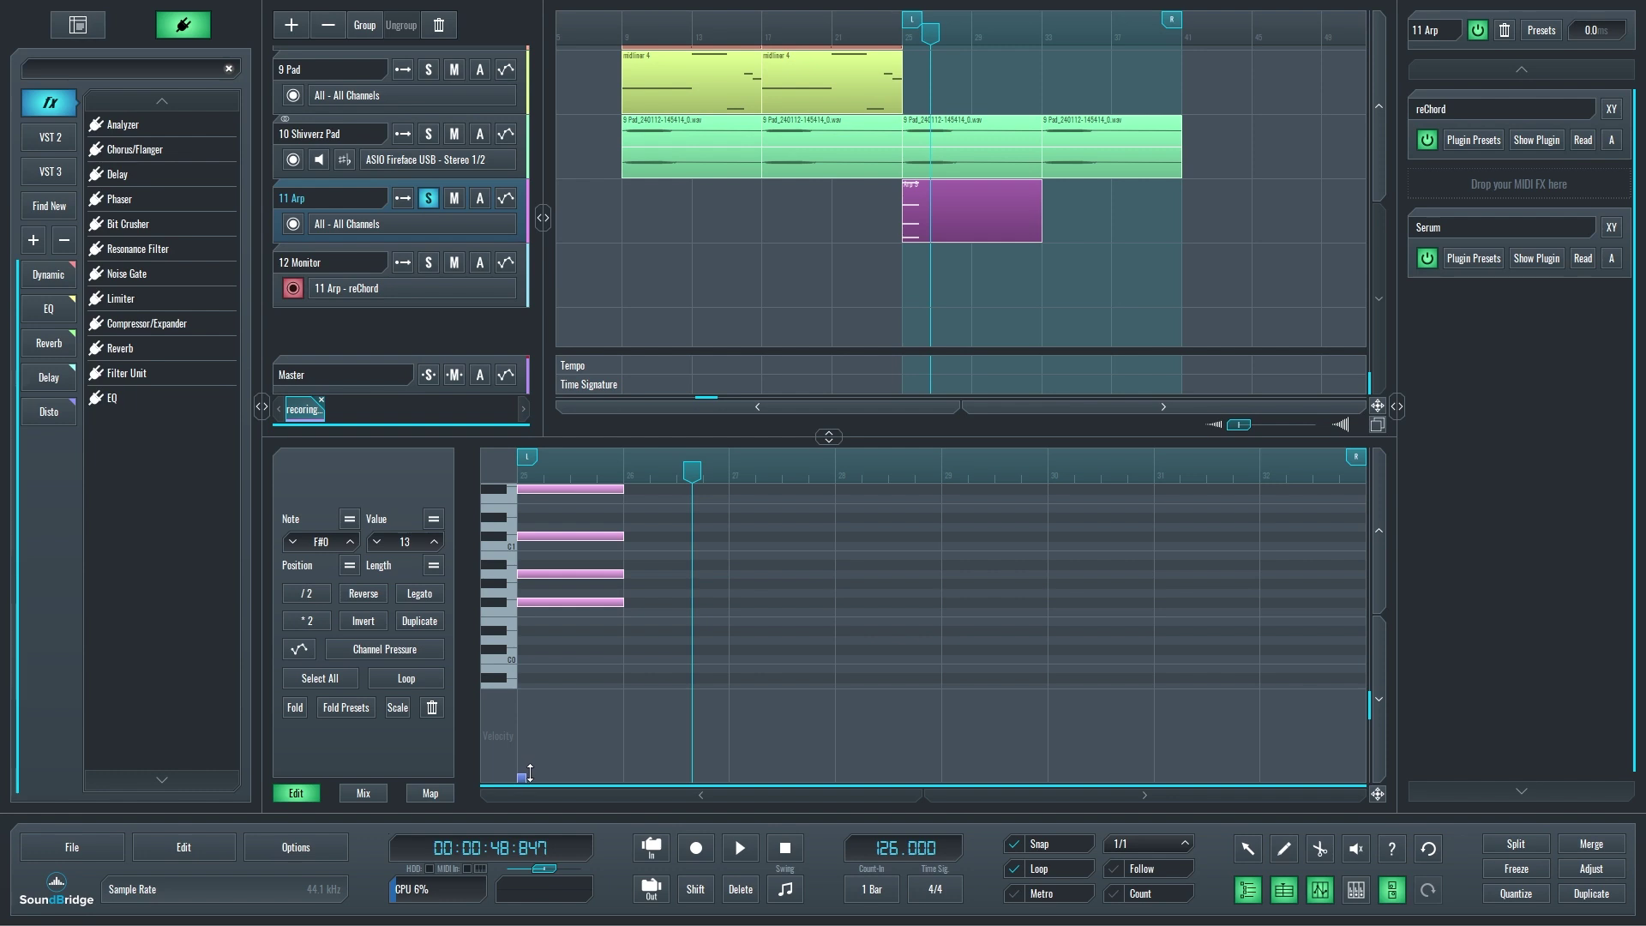
left_click(902, 38)
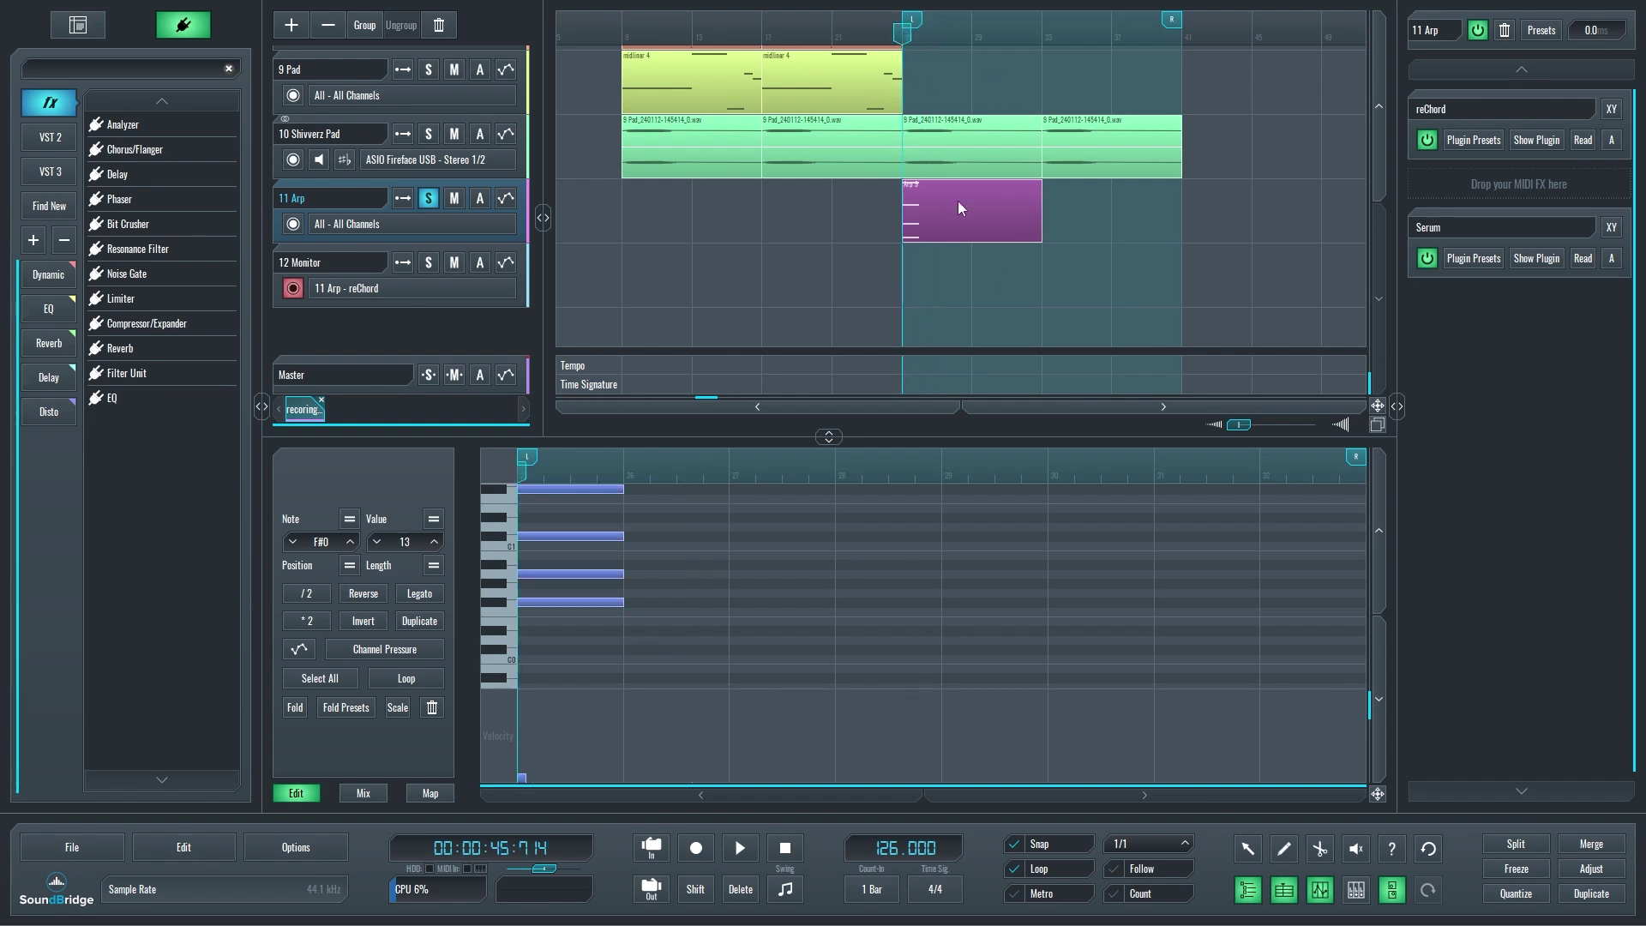
left_click(695, 848)
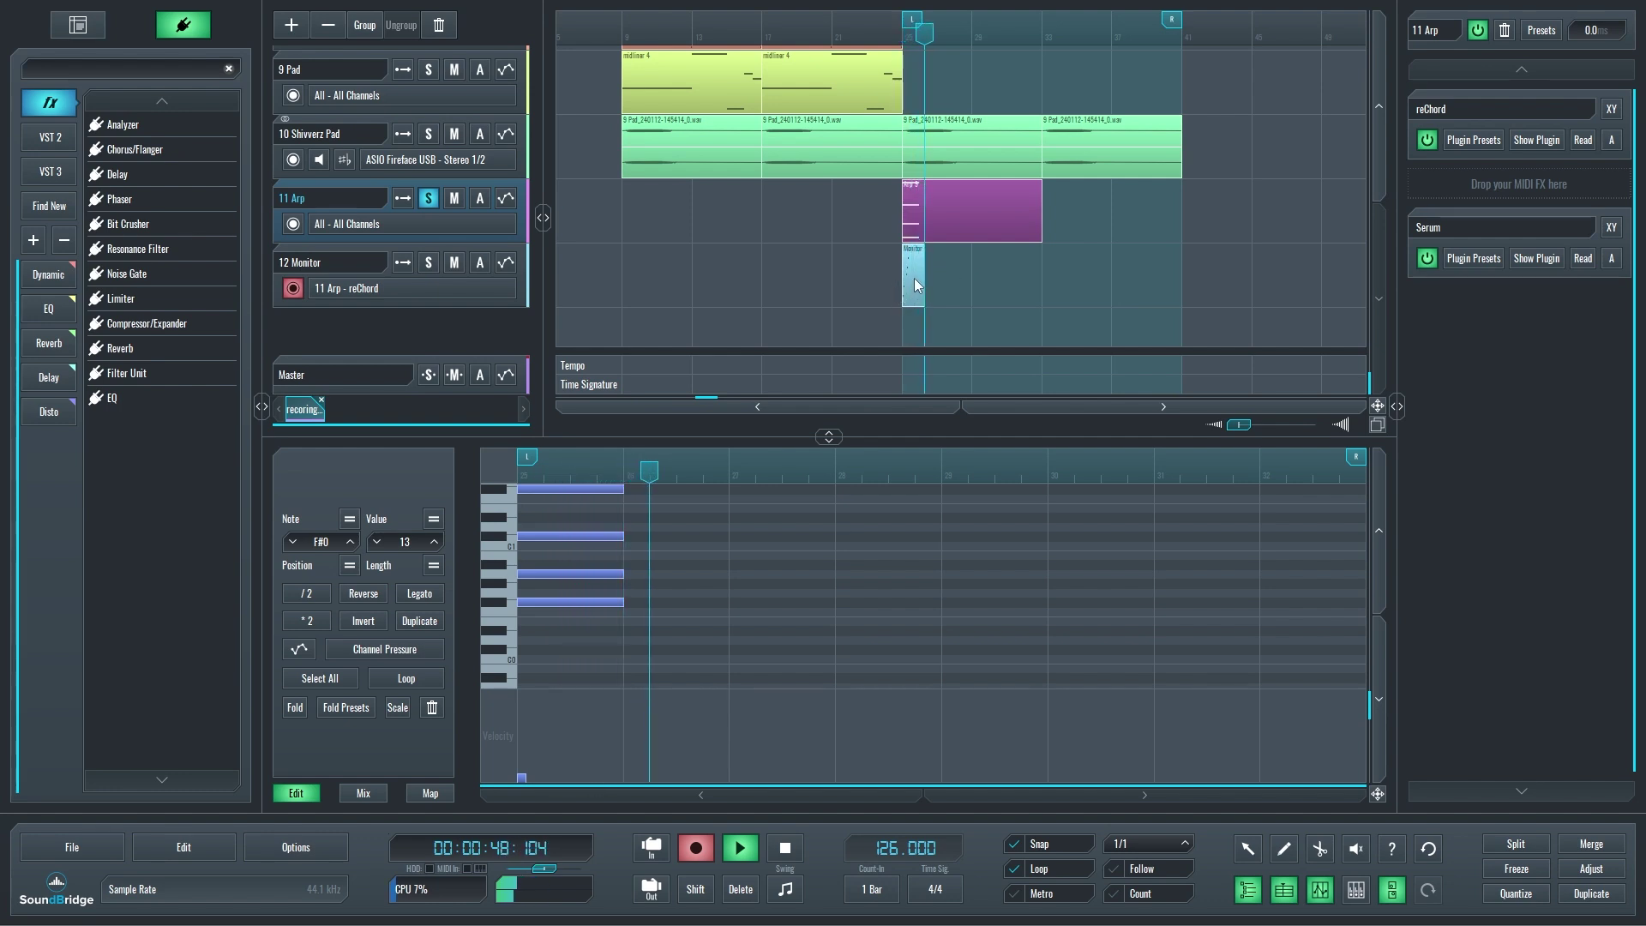
key("space")
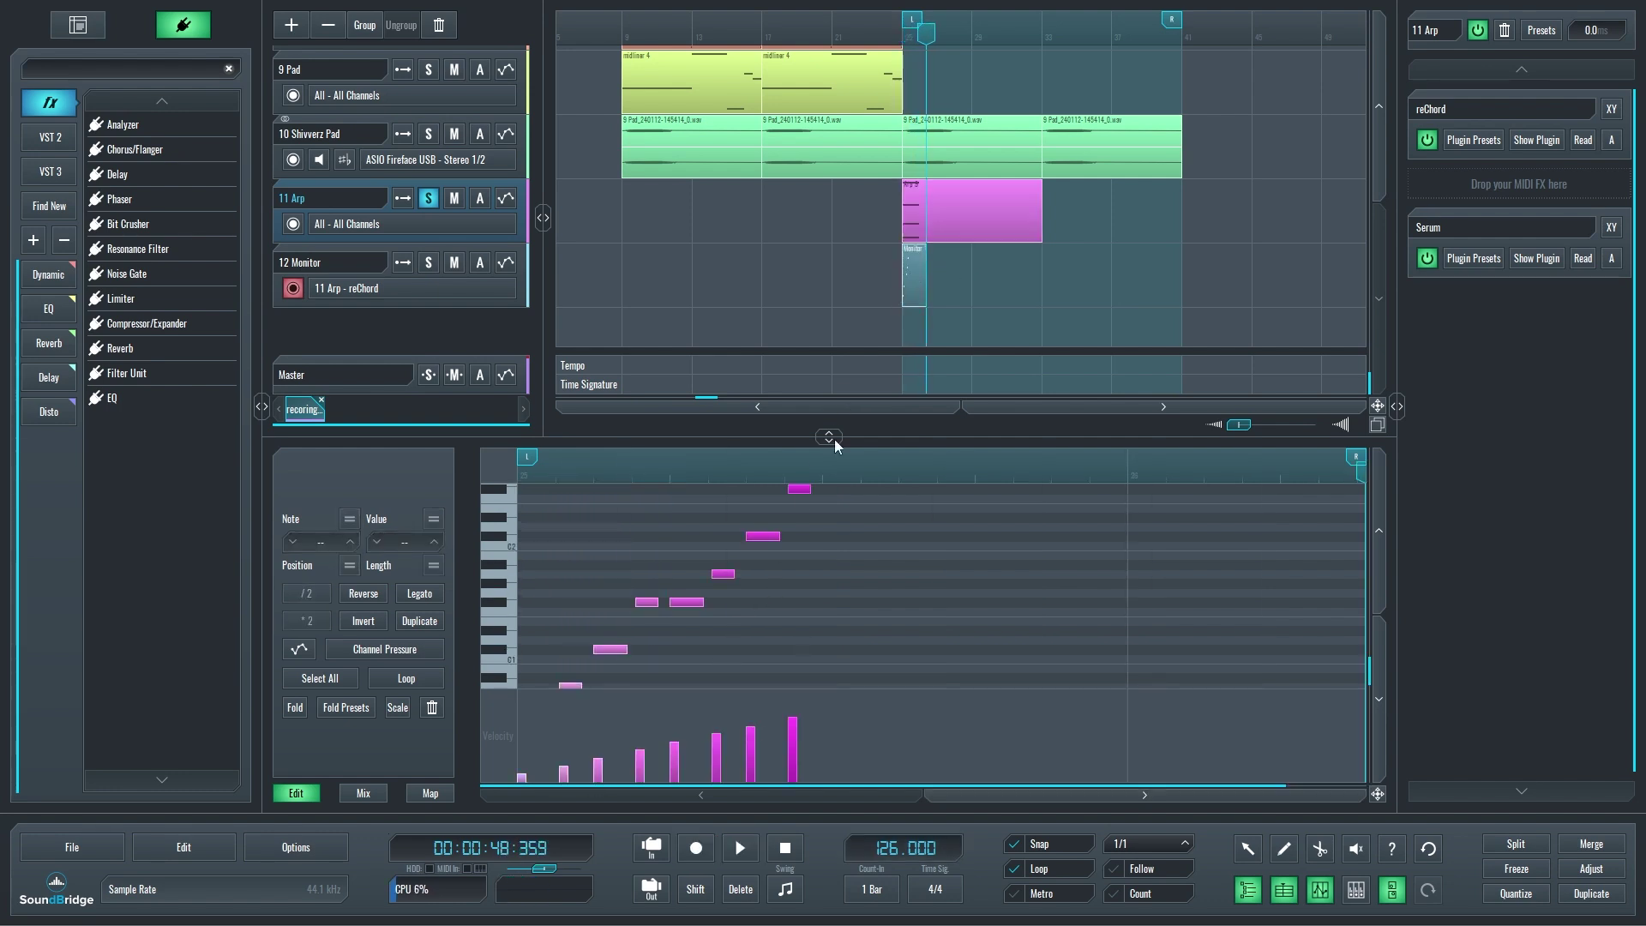
Enlarge the piano roll, set snap to 1/16 with 30% swing, and show the reChord plugin.
left_click_drag(835, 439, 845, 229)
scroll(550, 463, "up", 2)
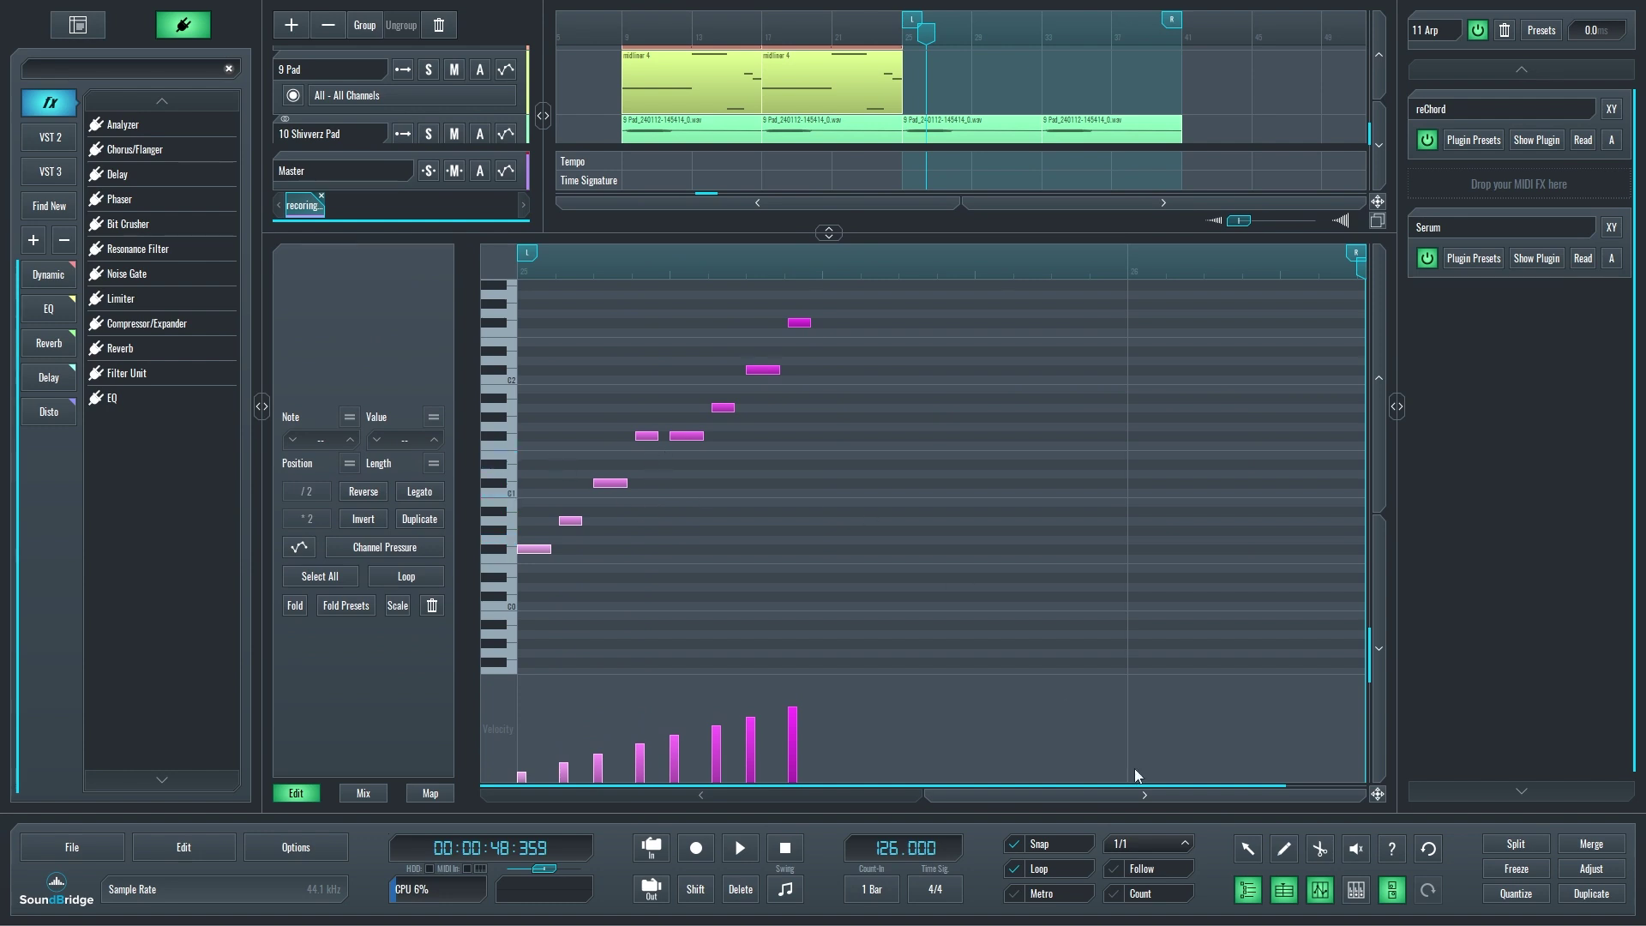
left_click(1142, 844)
left_click(1164, 816)
left_click(1536, 140)
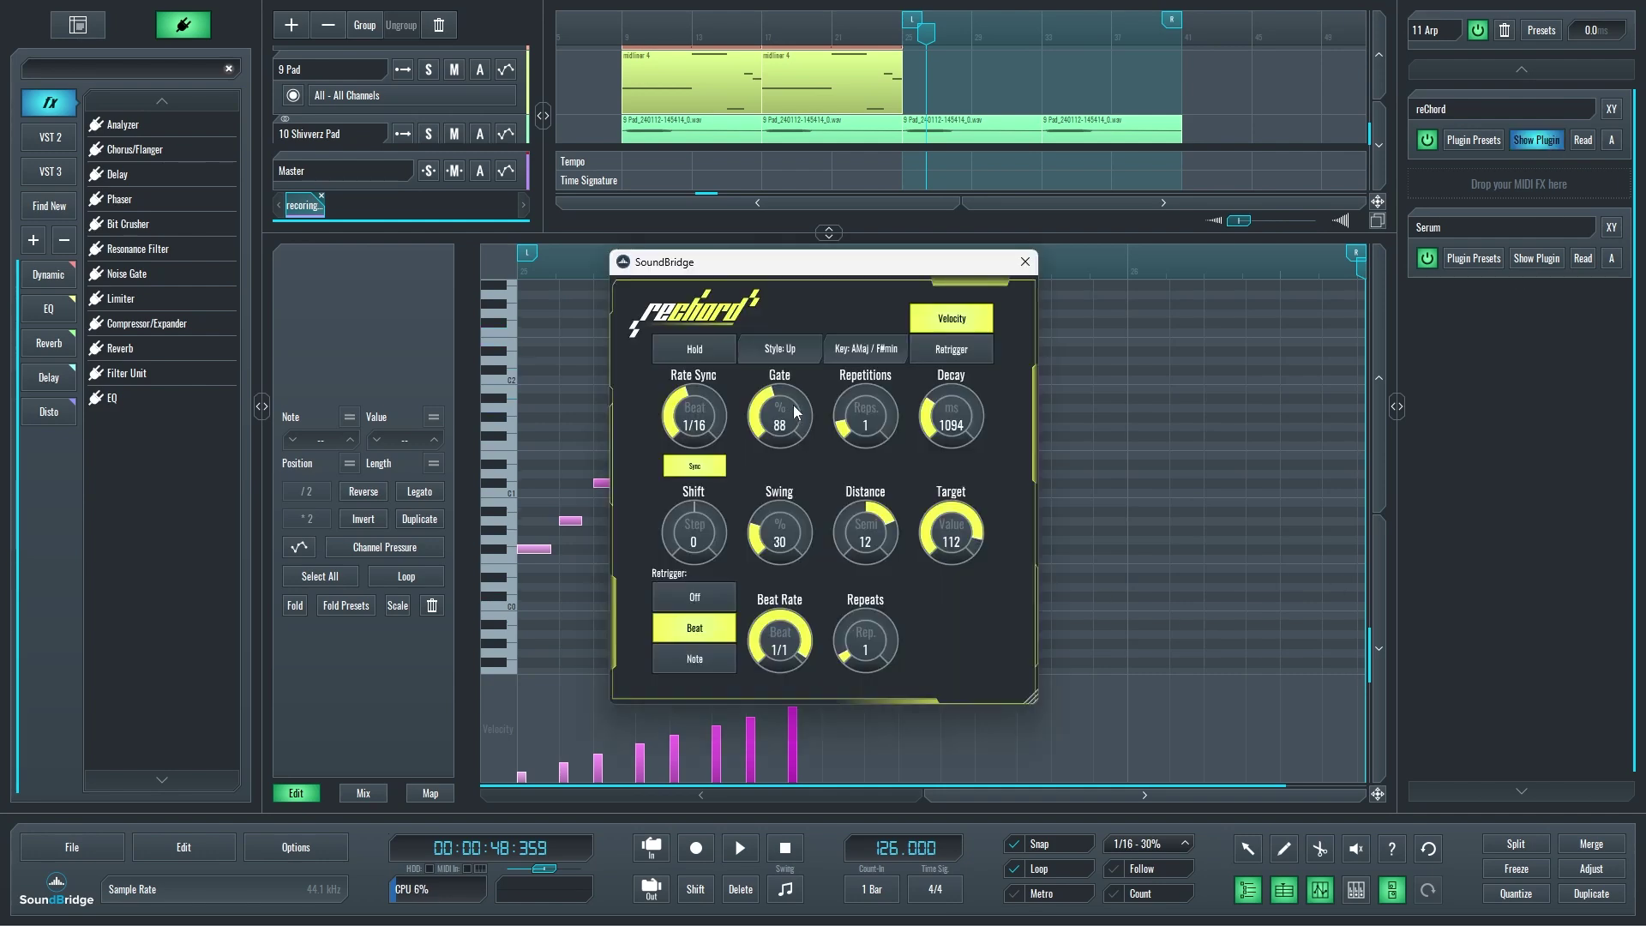
Change reChord's Gate from 88 to 90, close its window, and select the lower arpeggio notes.
mouse_move(787, 424)
left_mouse_down()
mouse_move(787, 439)
mouse_move(795, 400)
left_mouse_up()
left_click(1024, 262)
left_click_drag(652, 585, 526, 386)
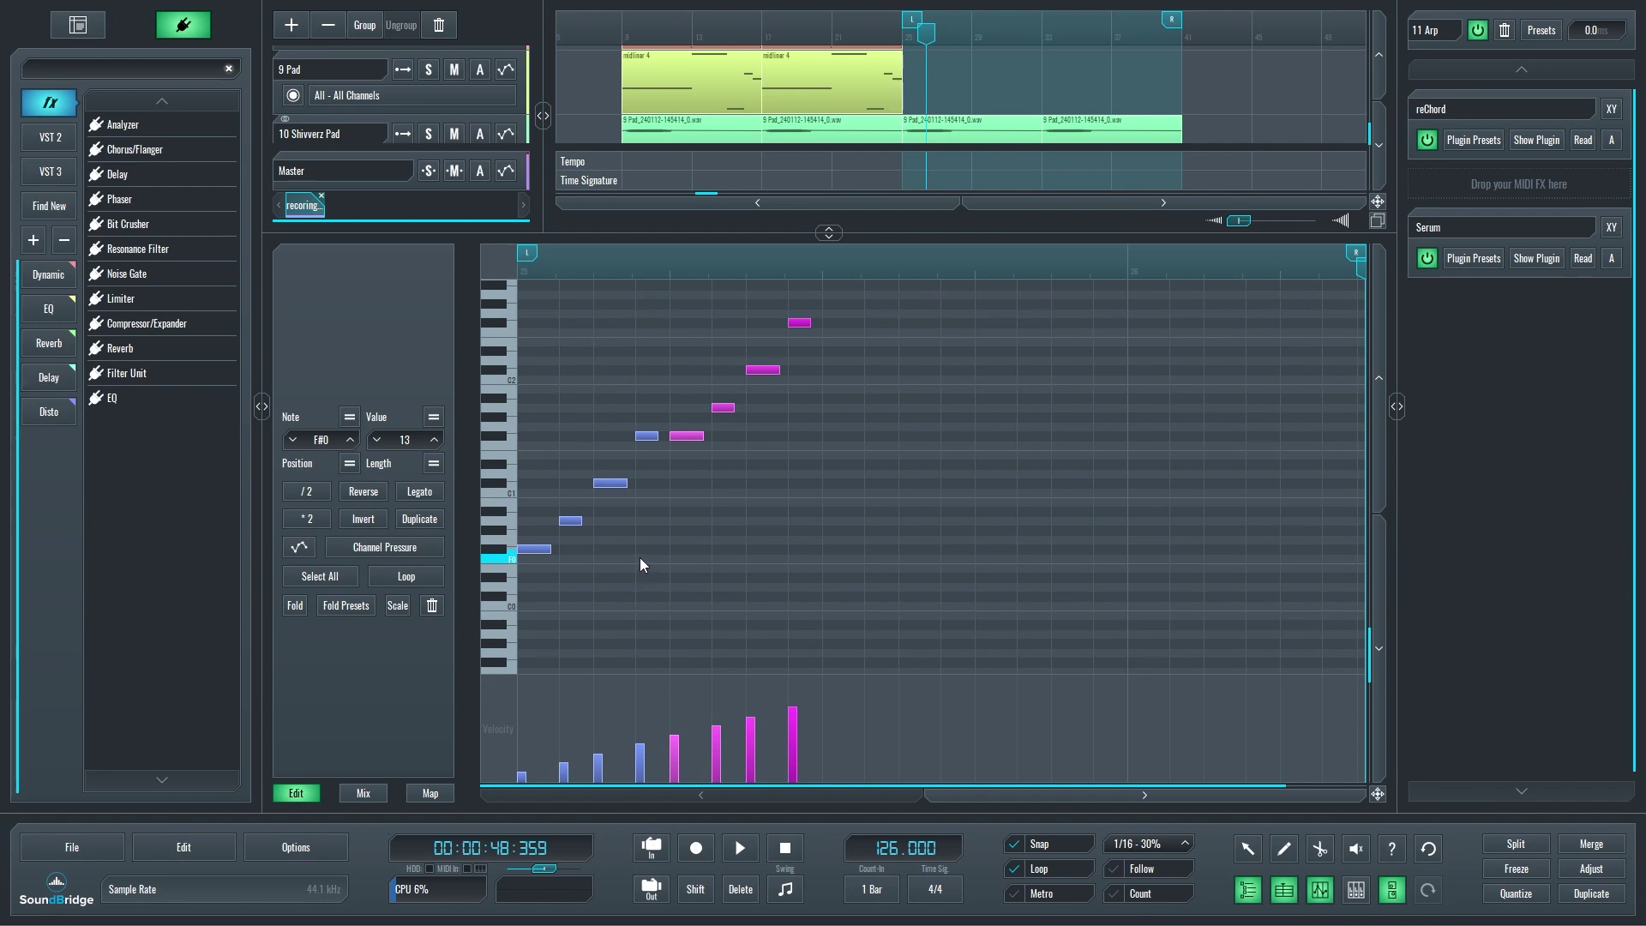
Raise the editor divider and show the Arp clip's four chord notes in the note editor.
left_click_drag(821, 465, 687, 305)
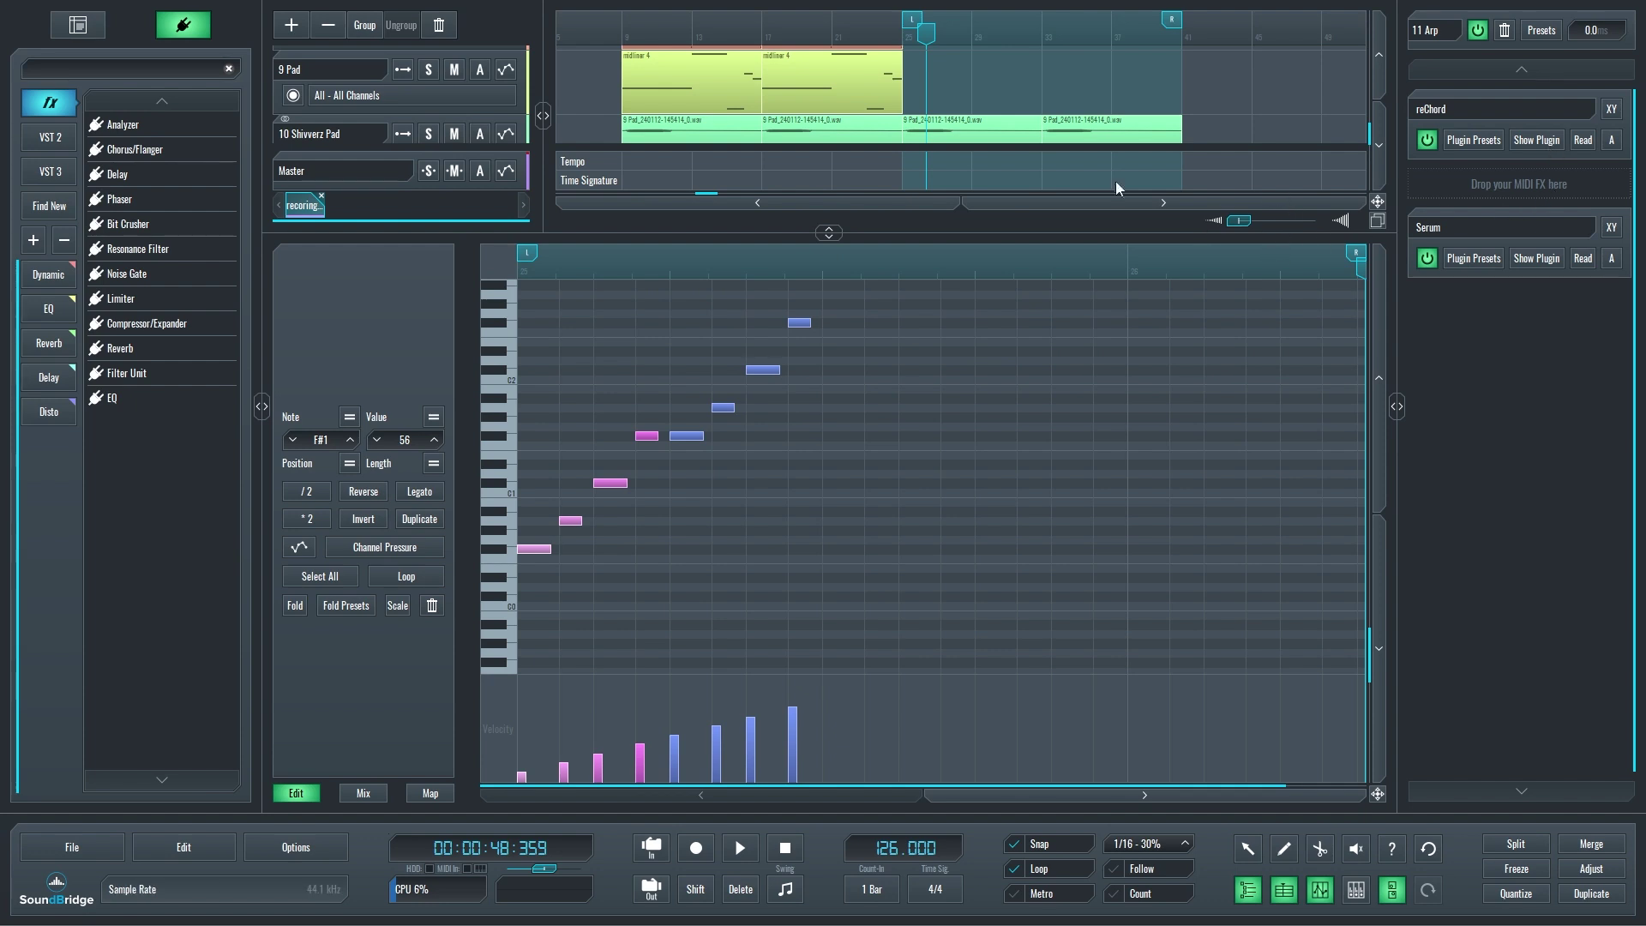
left_click(824, 234)
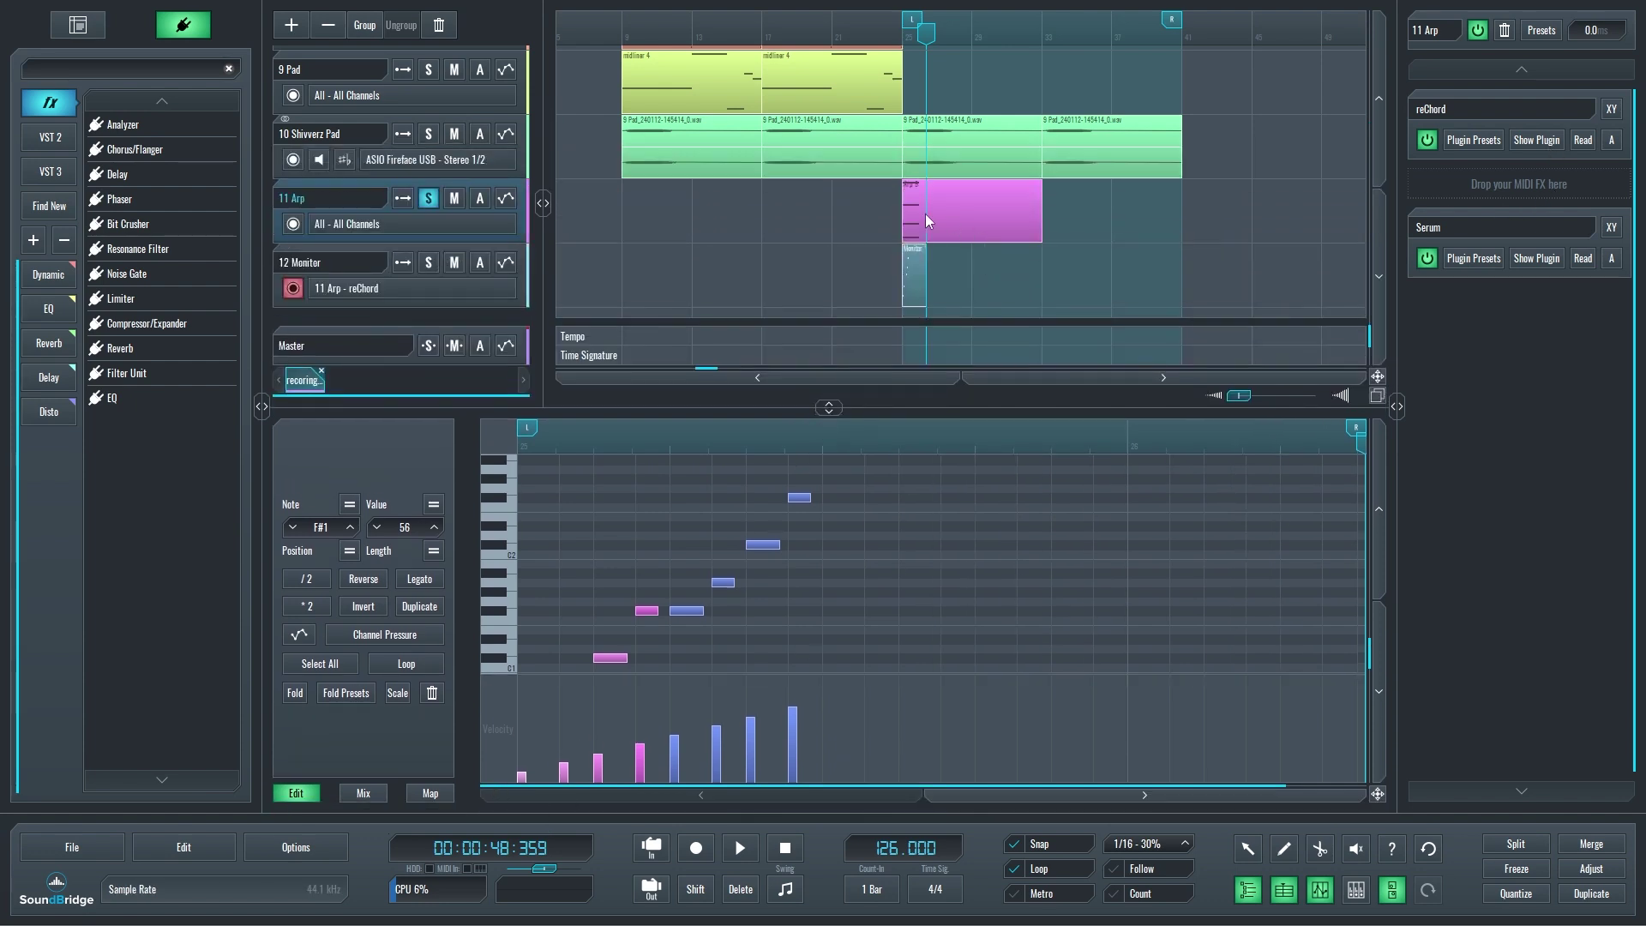
left_click(939, 183)
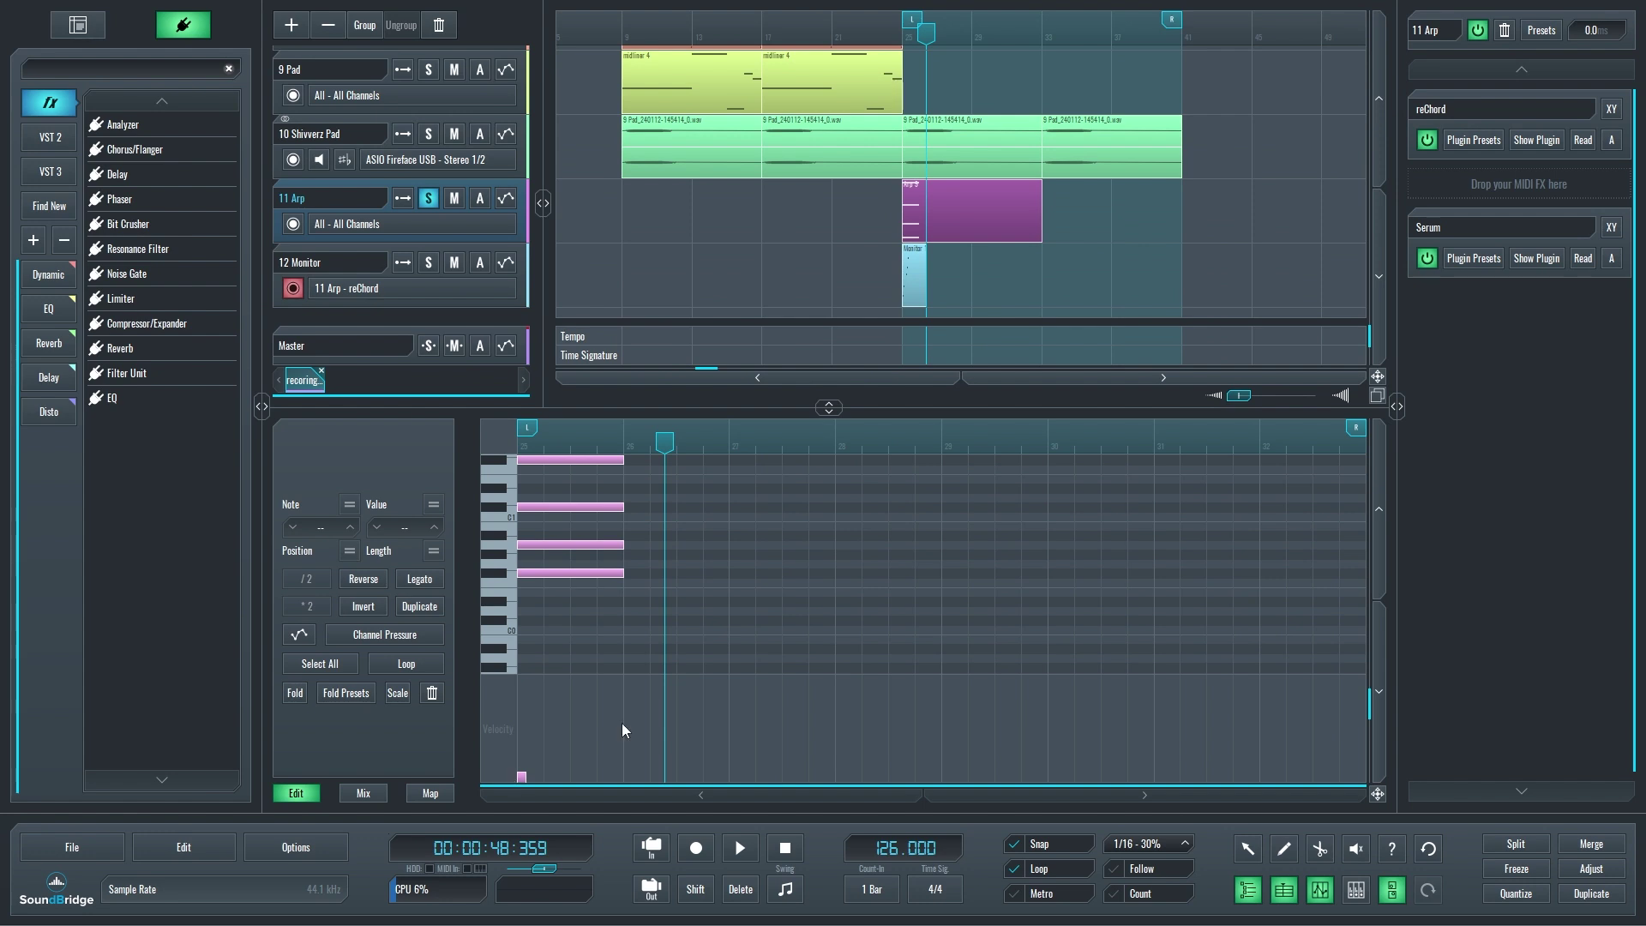
Review the reChord arpeggiator settings, leaving Gate at 90, then close its window.
left_click(1538, 140)
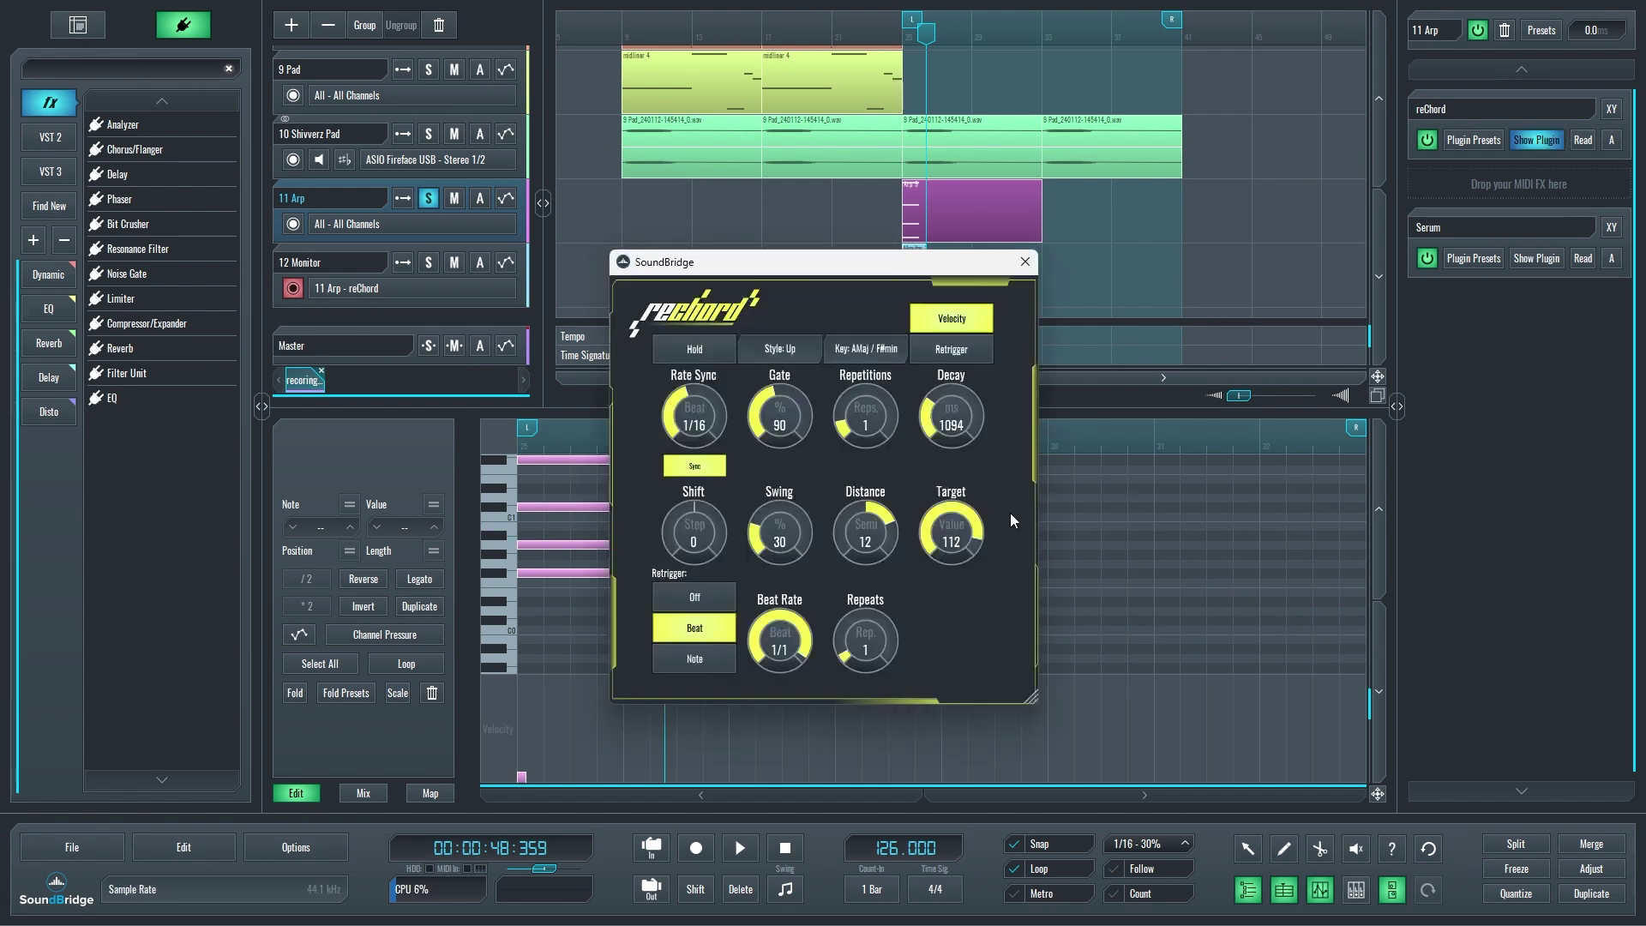
left_click(1026, 260)
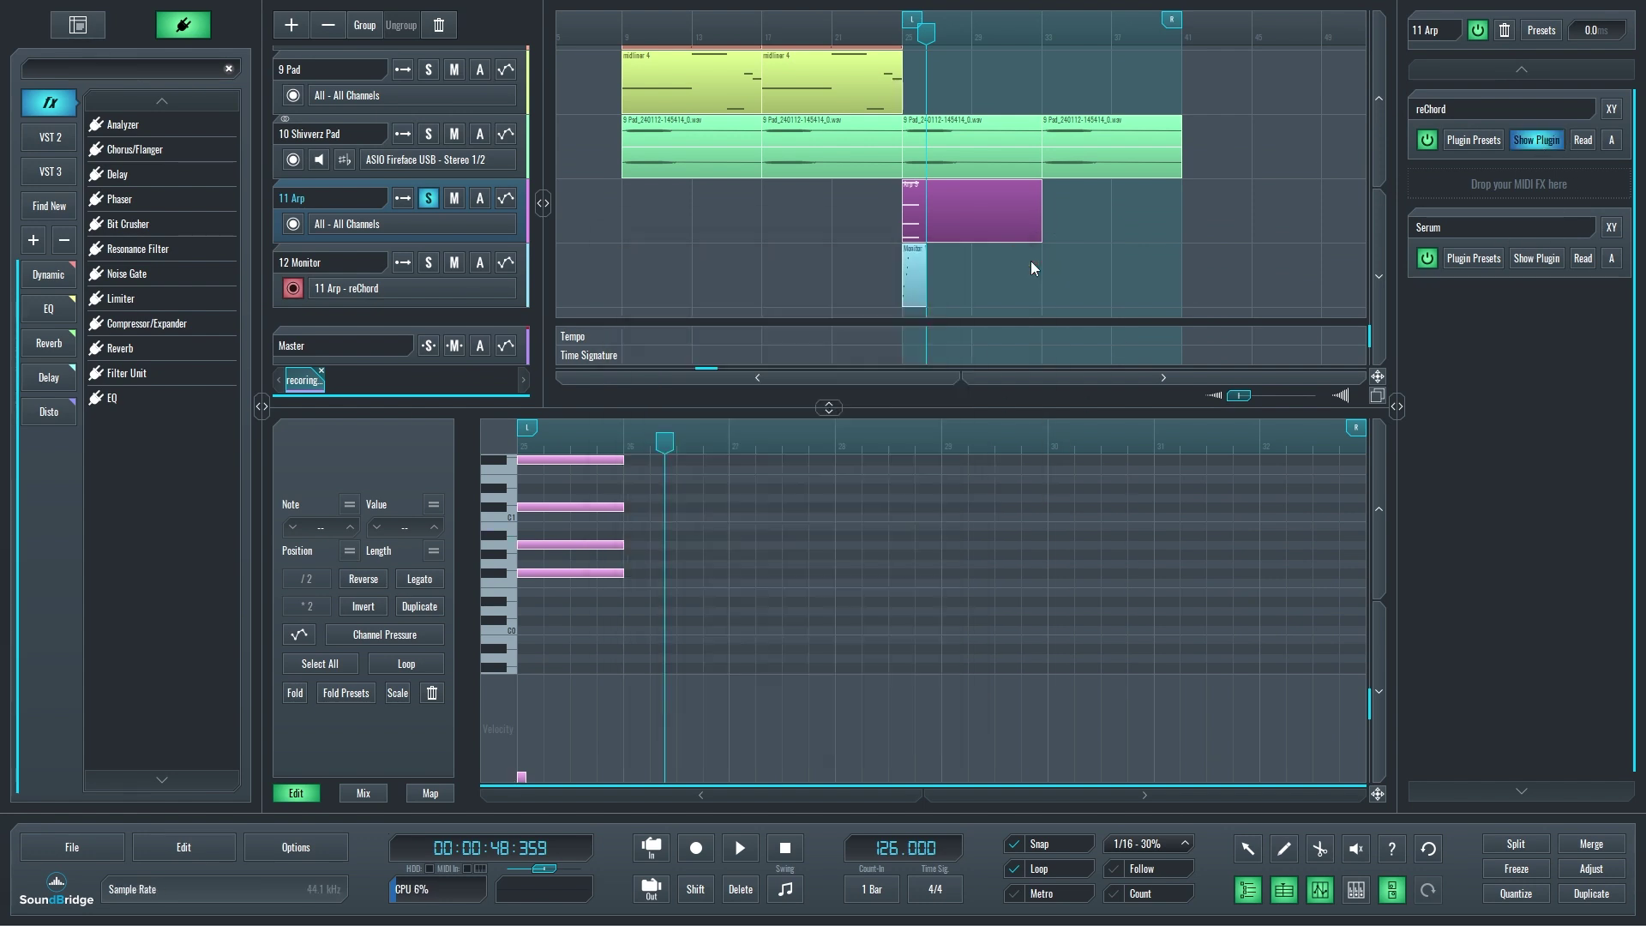
left_click(1543, 138)
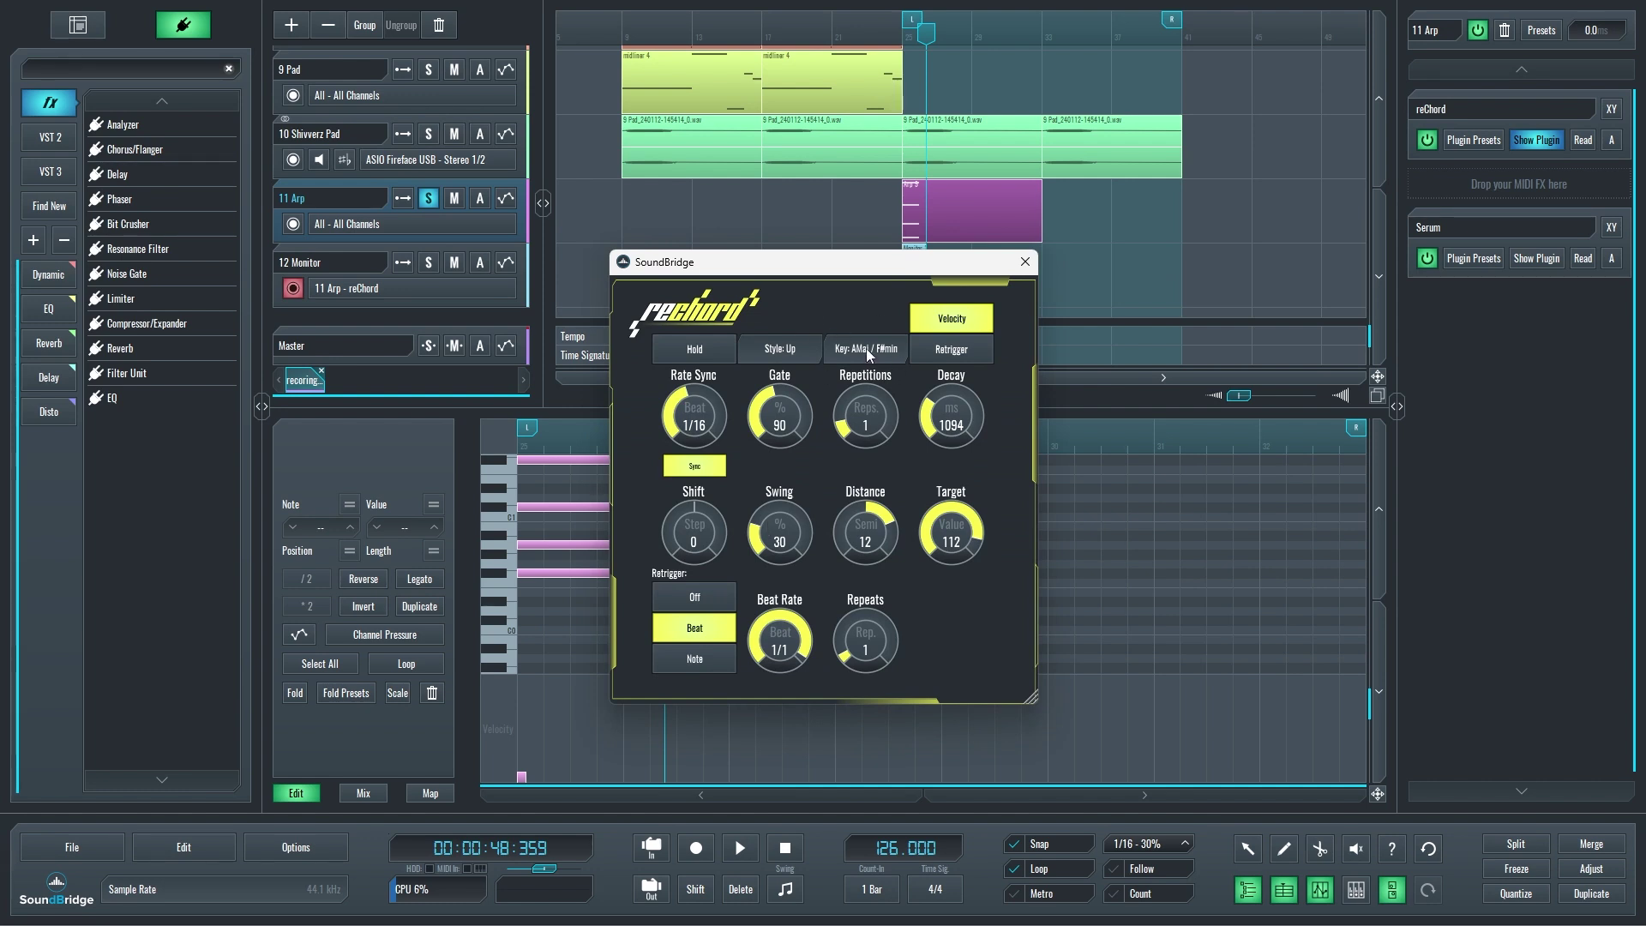
left_click(1025, 261)
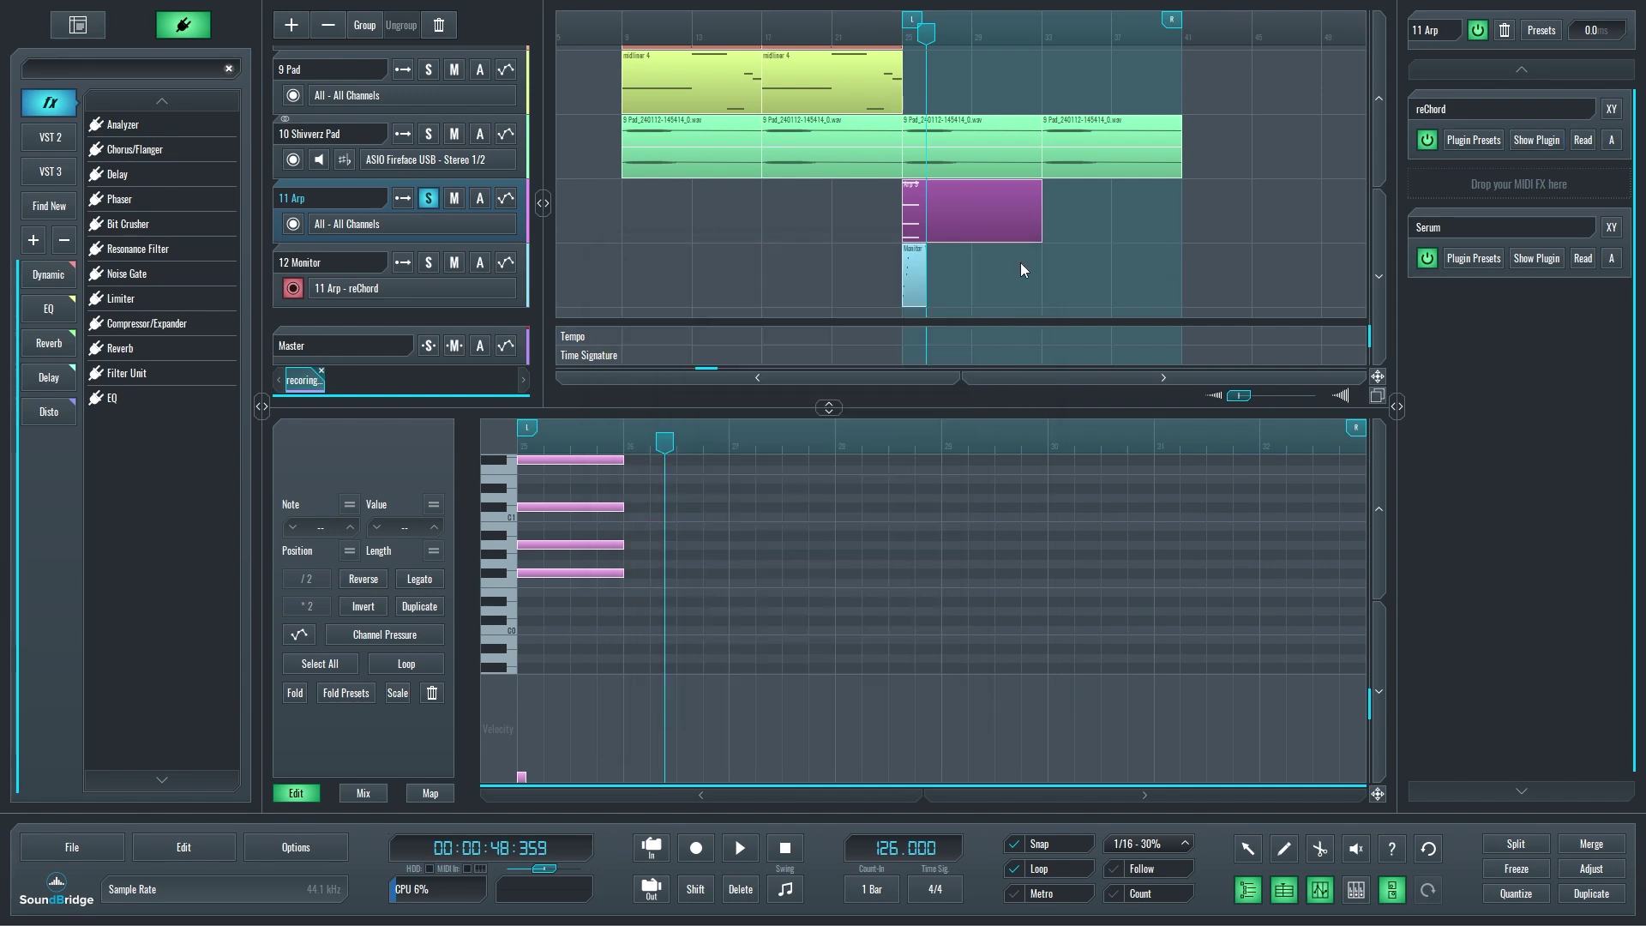
Duplicate the four-note chord later in the clip and raise the copy two semitones to G#0.
scroll(656, 613, "up", 1)
left_click_drag(656, 622, 548, 465)
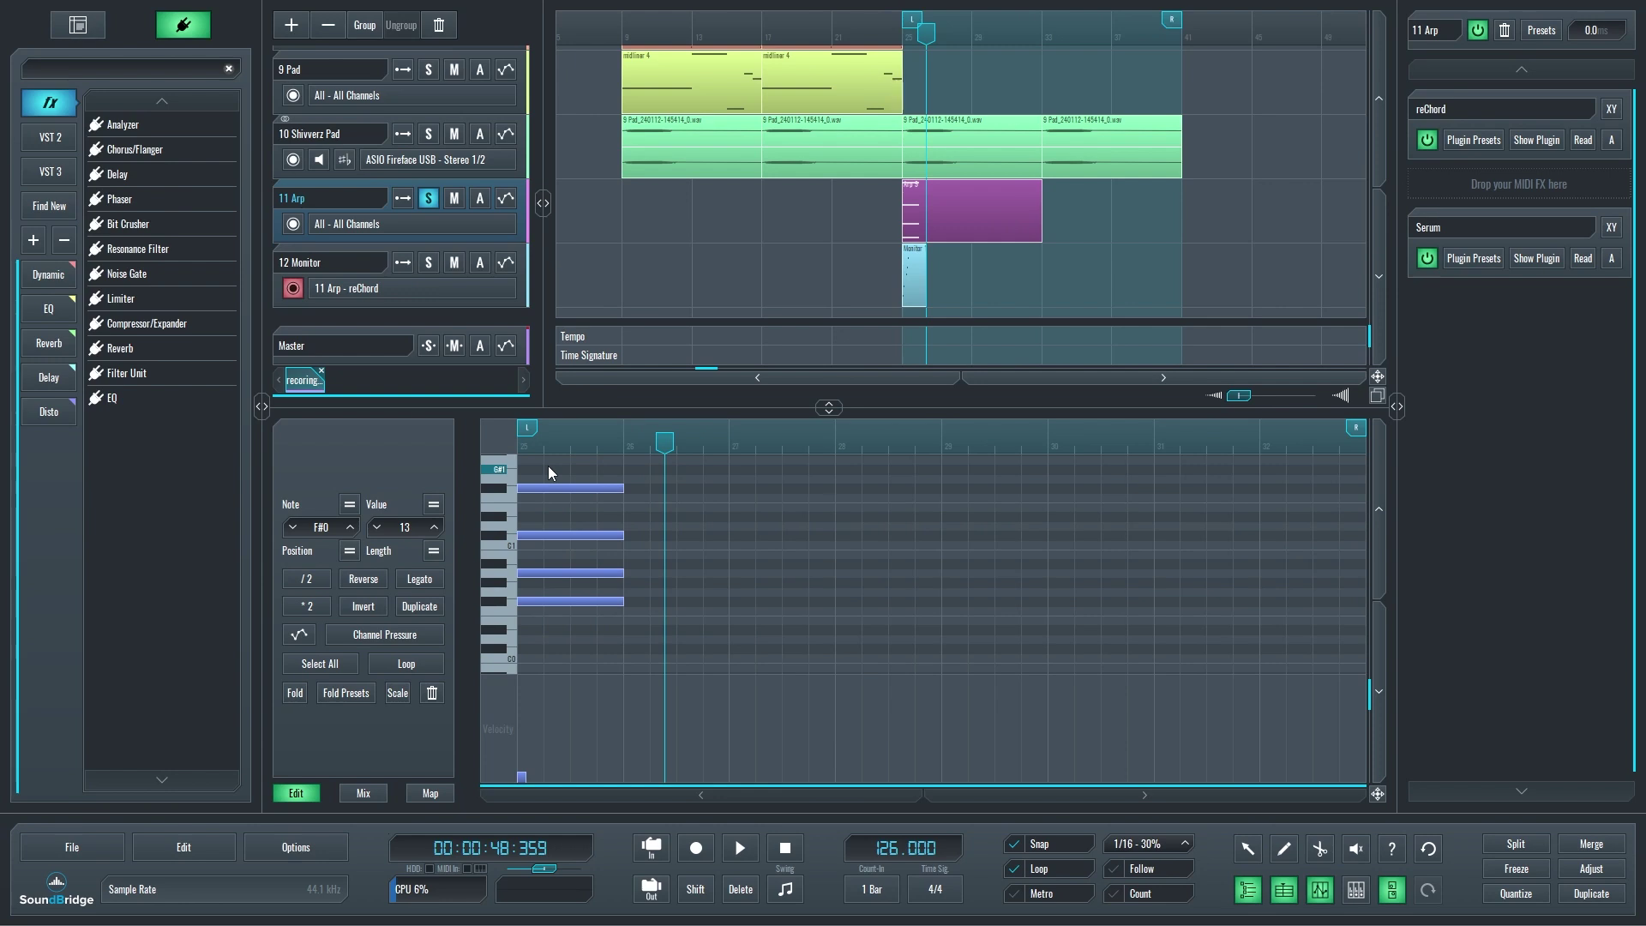
key("ctrl+d")
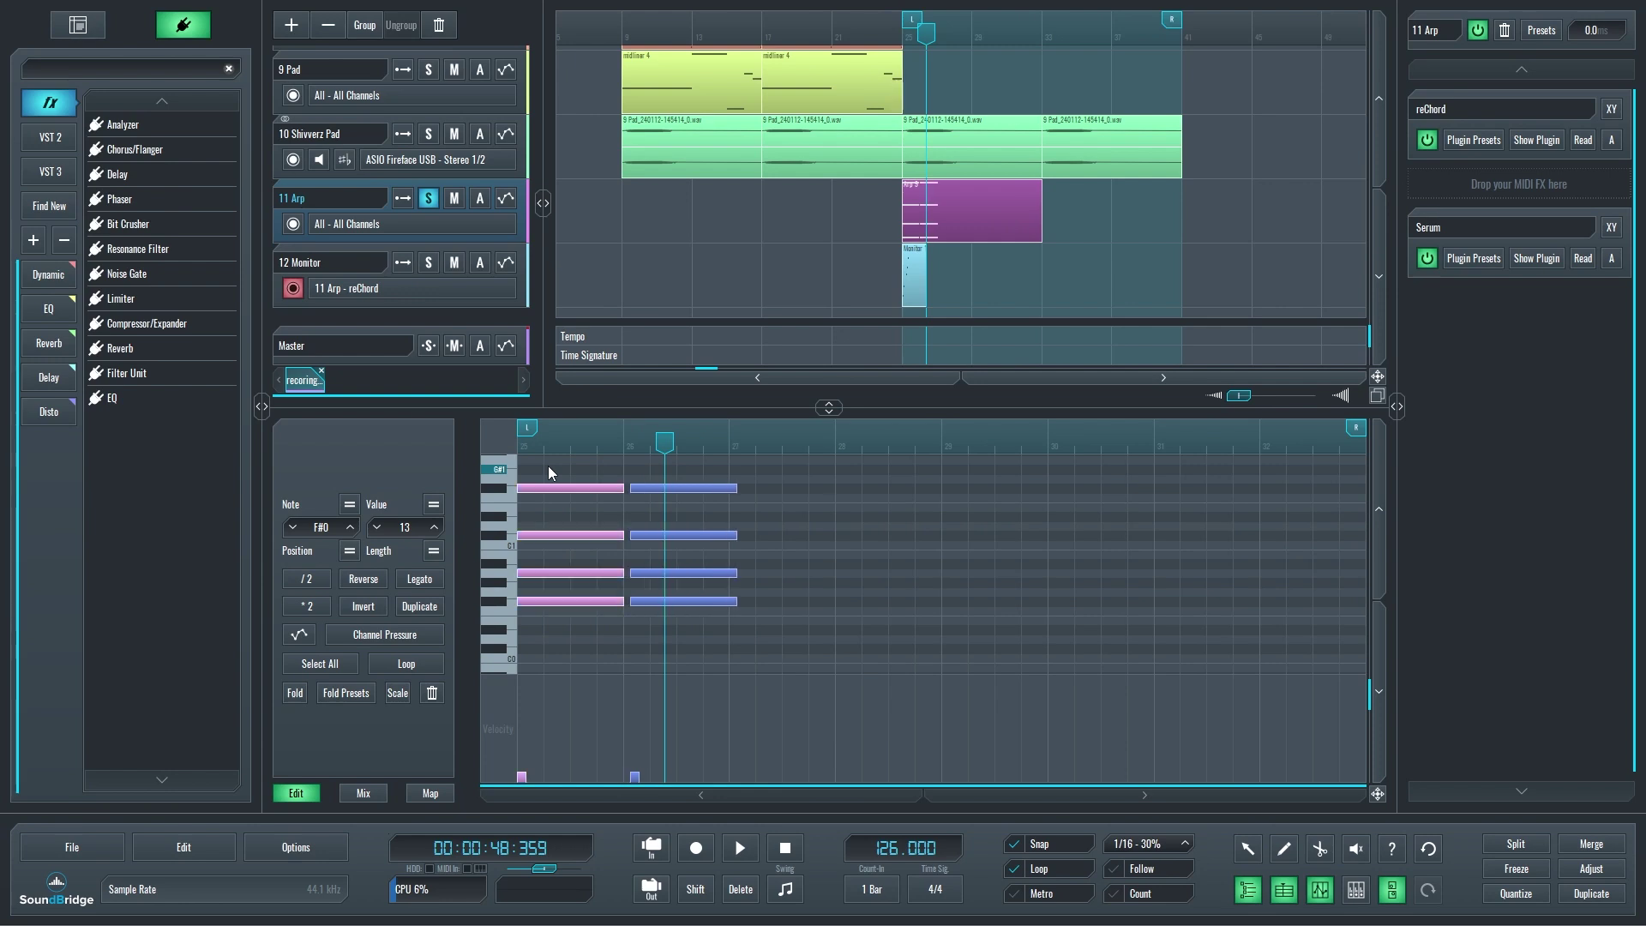
key("Right")
key("Right")
key("Right")
key("Right")
key("Right")
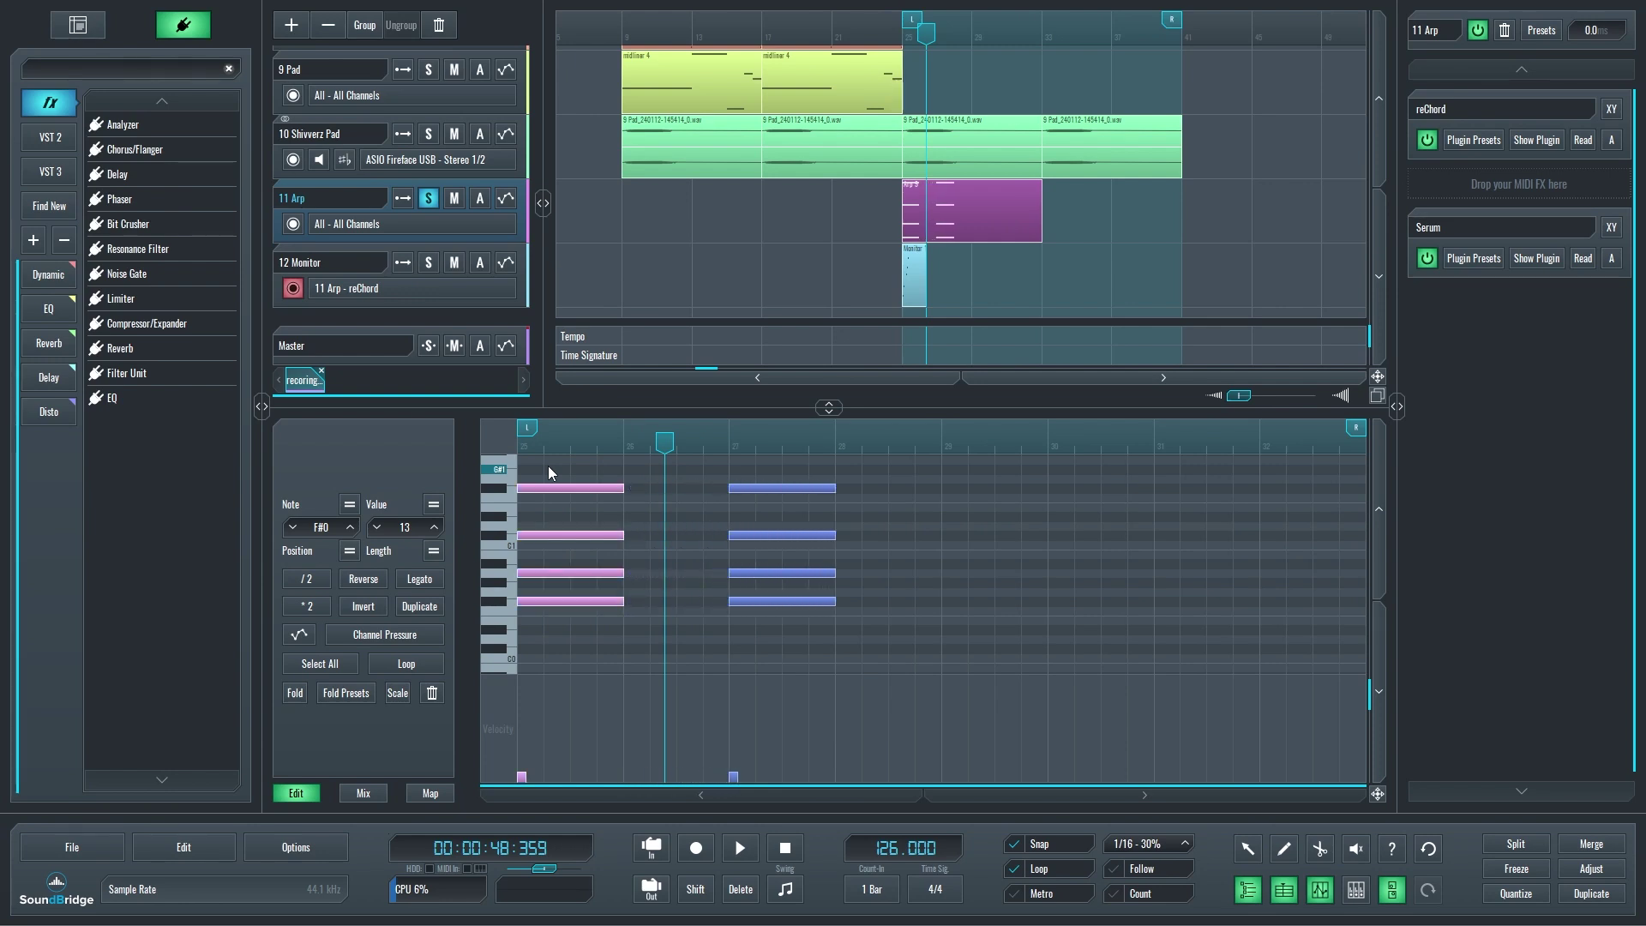
key("Up")
key("Up")
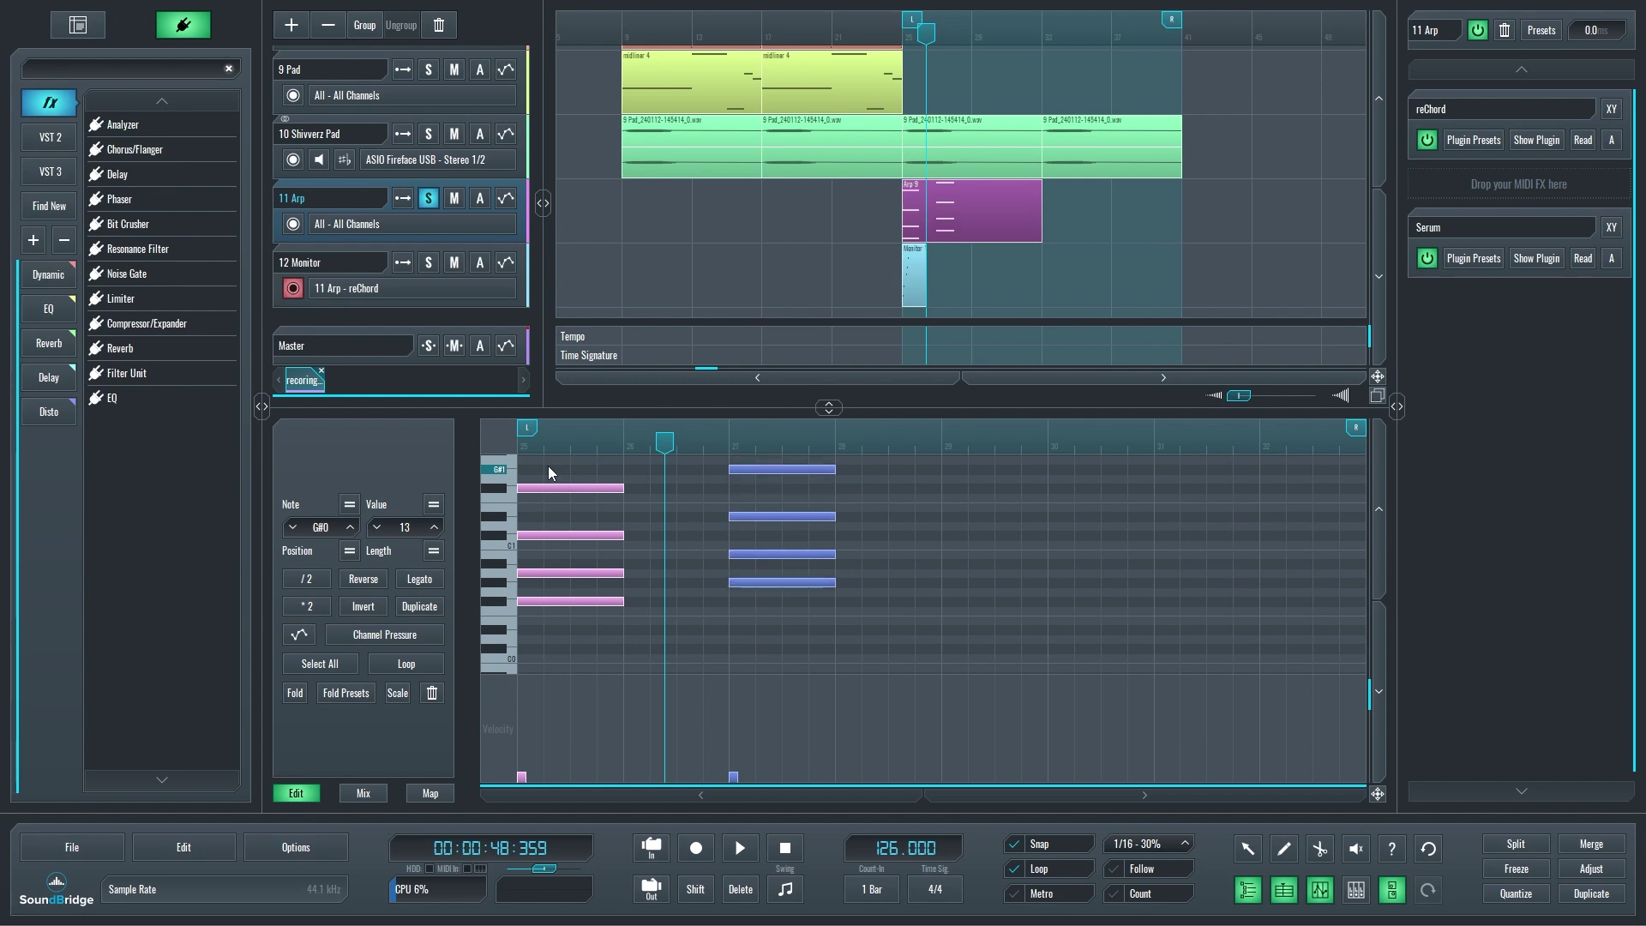
Return the playback position to bar 25 and select the old Monitor recording clip.
scroll(823, 600, "up", 2)
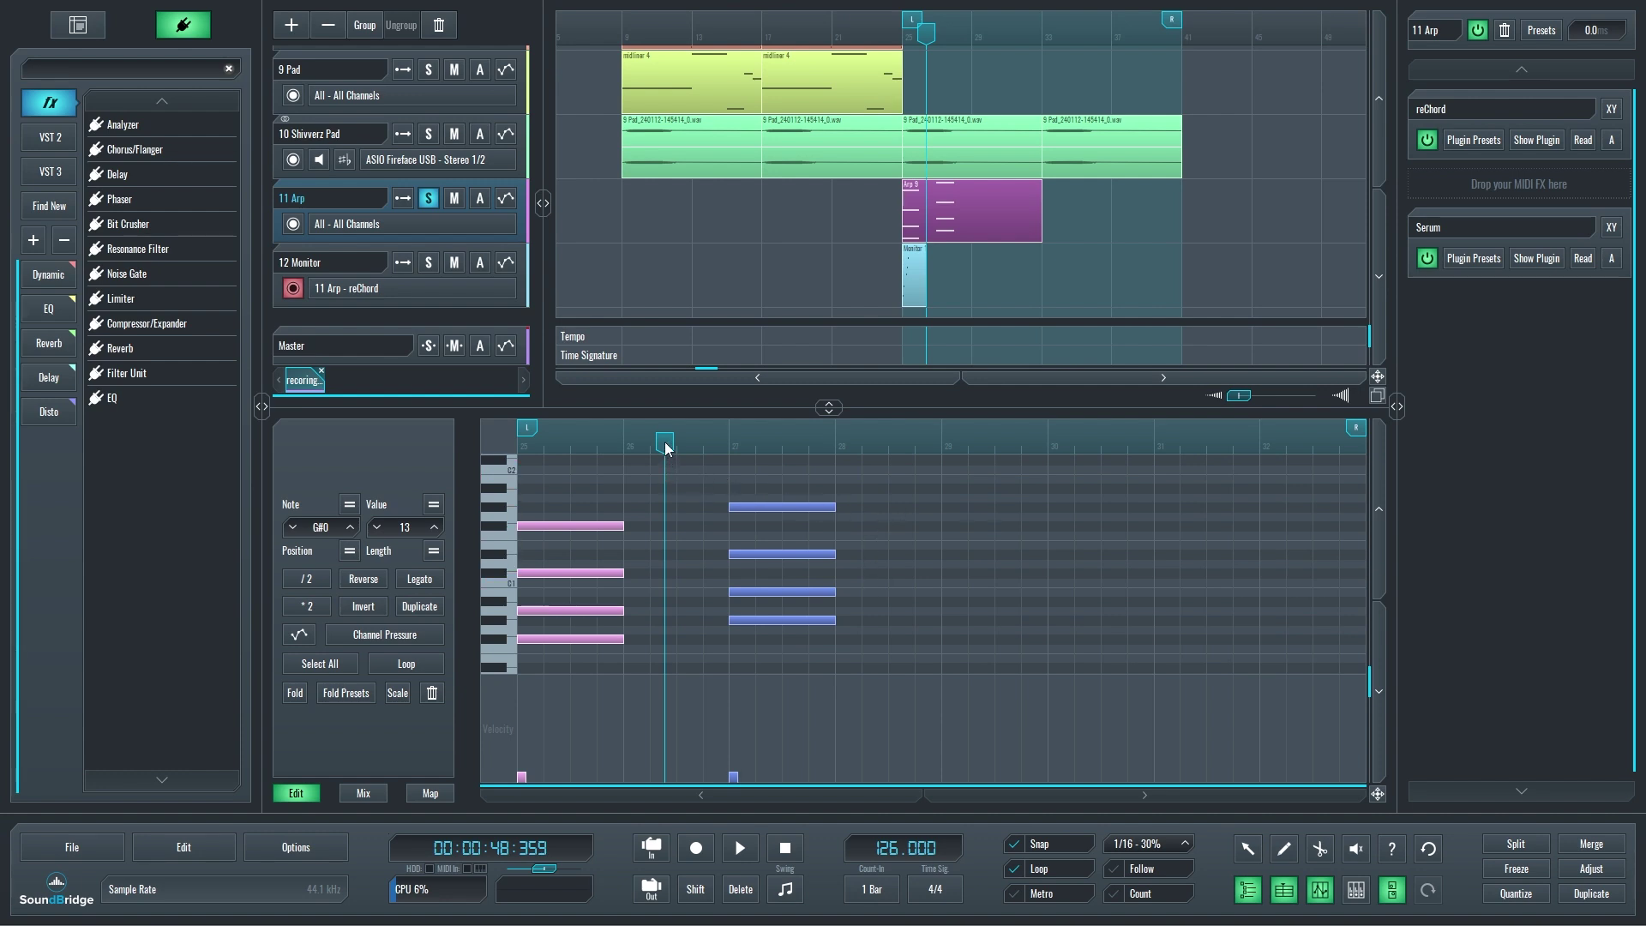
left_click(521, 433)
left_click(914, 285)
Delete the old Monitor recording and record the two-chord Arp clip's arpeggio onto Monitor.
key("Delete")
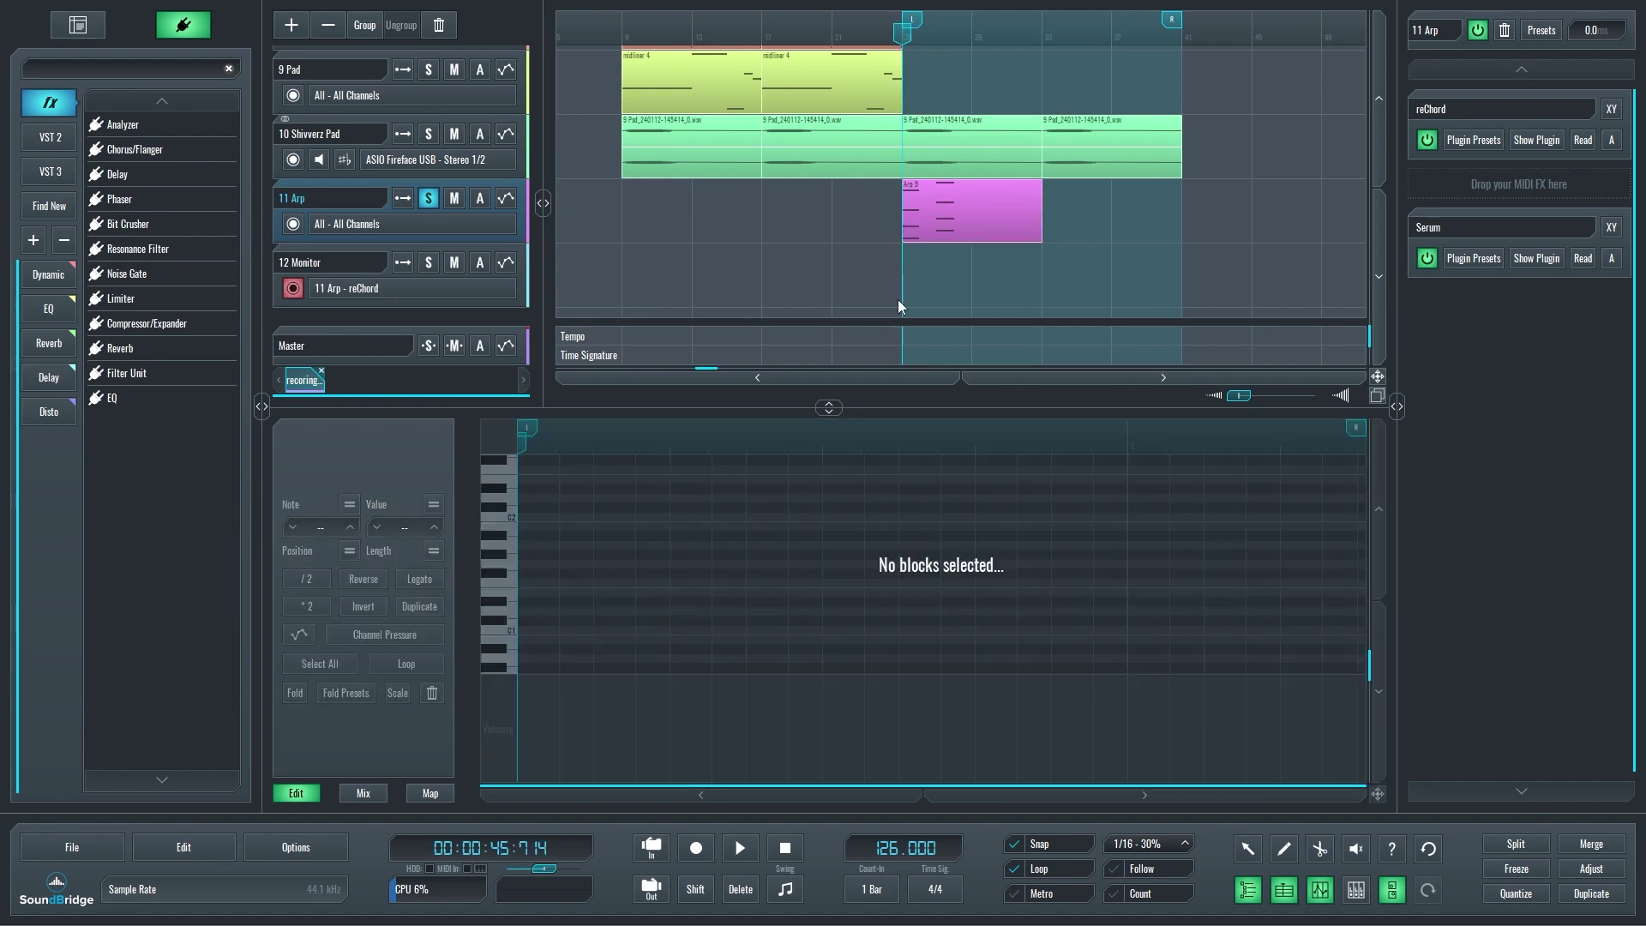
left_click(931, 218)
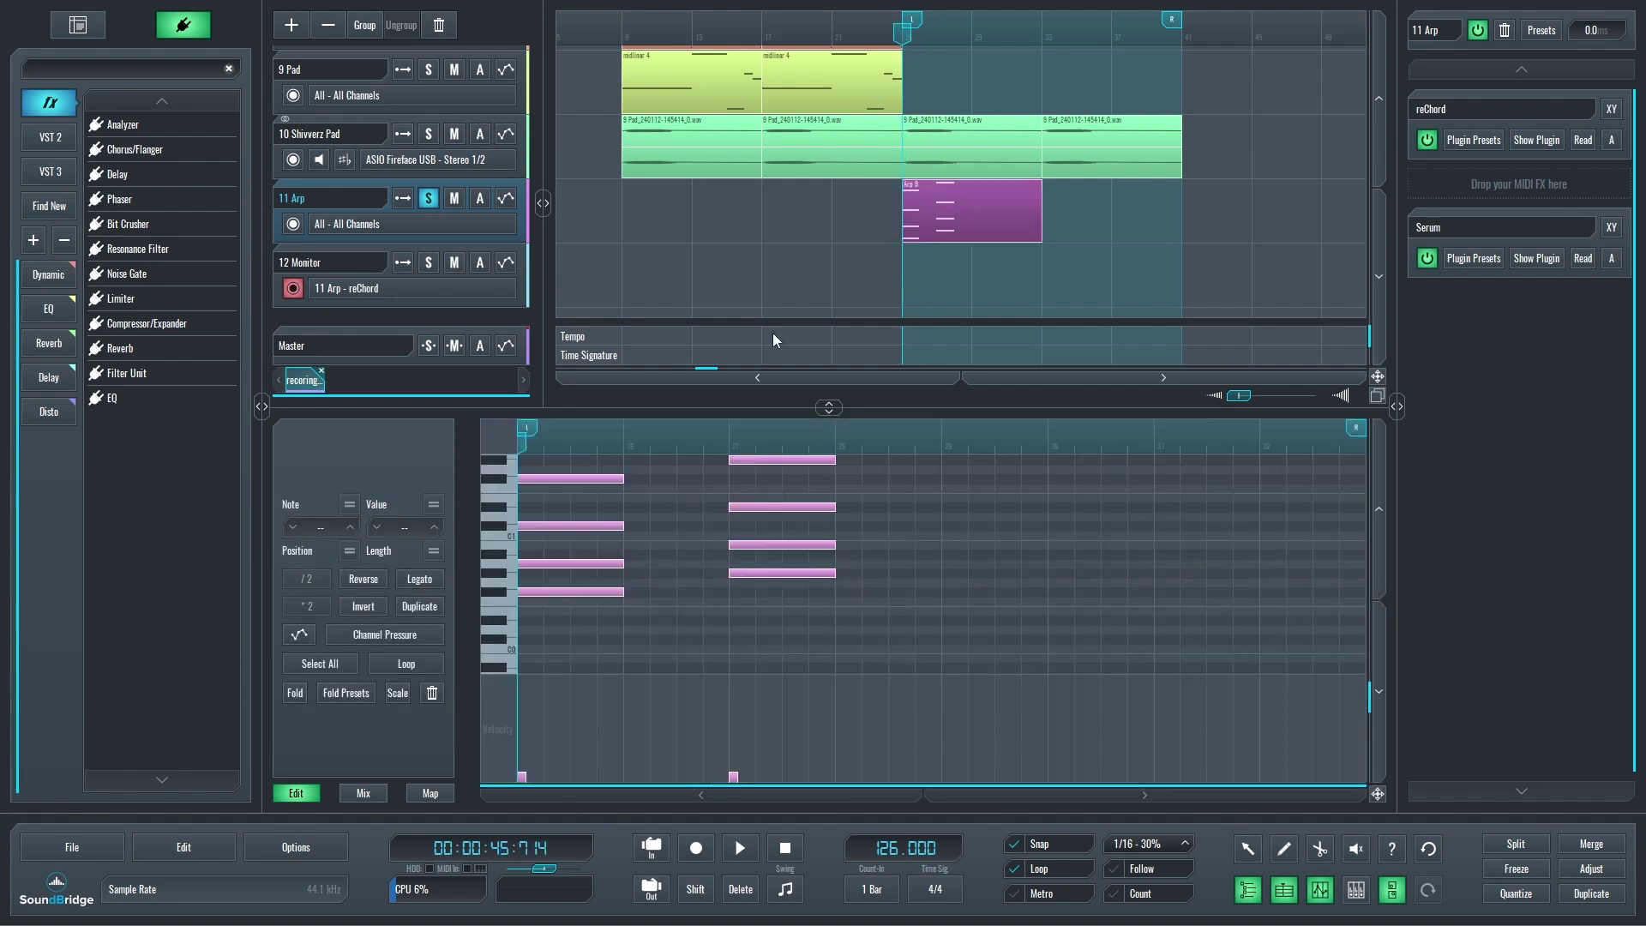
left_click(696, 849)
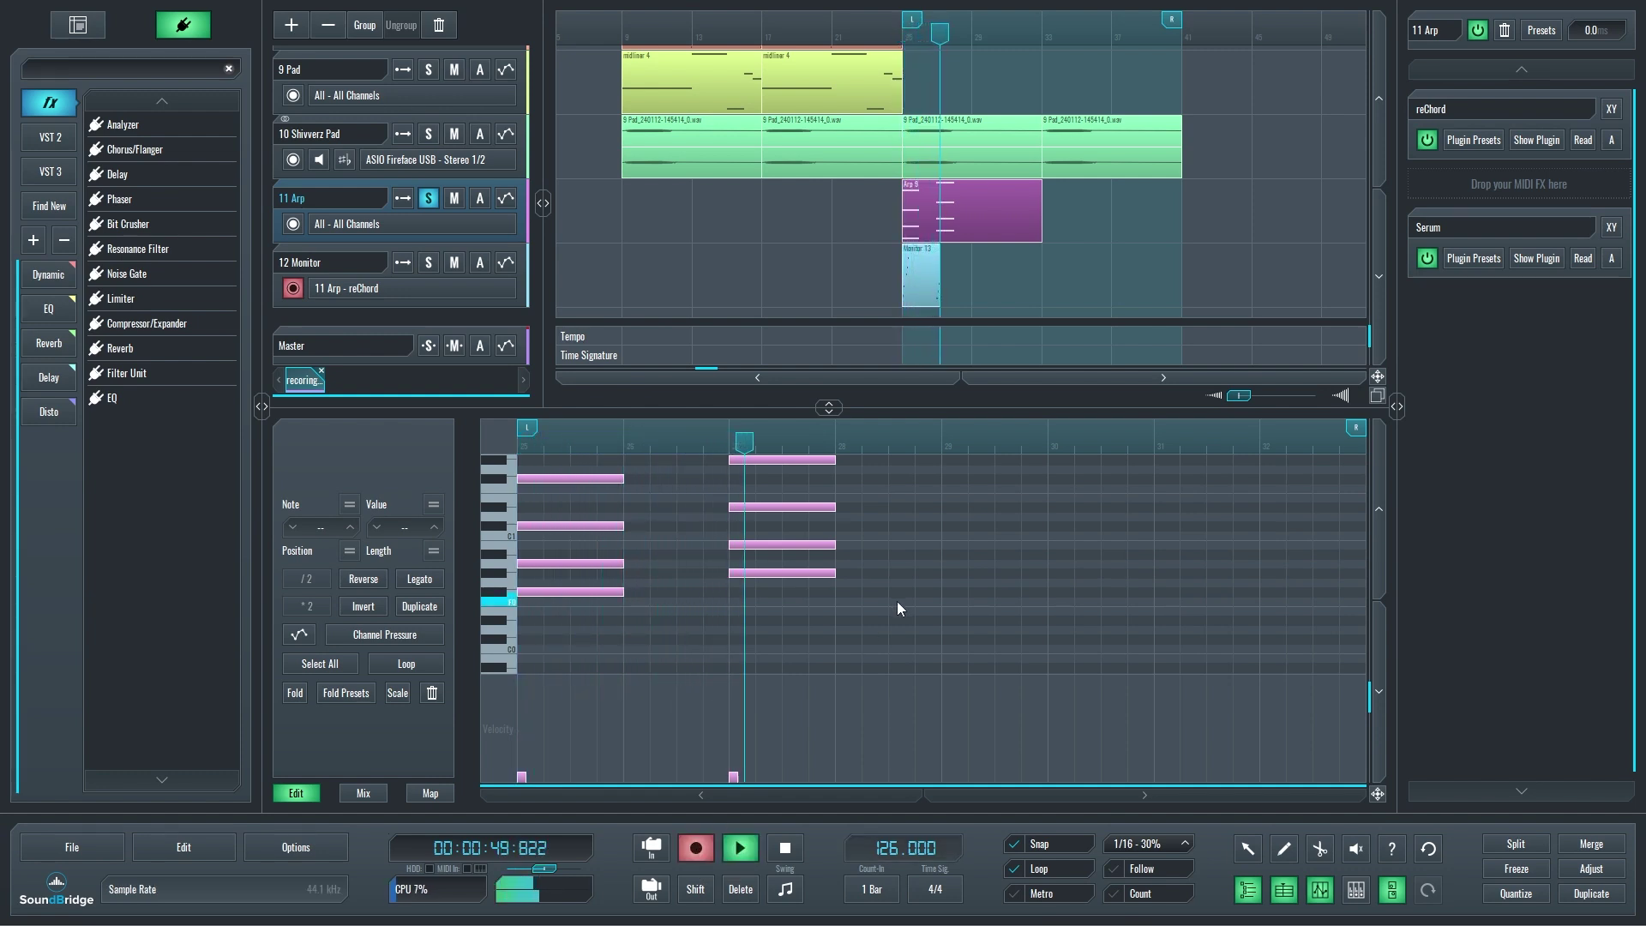
key("space")
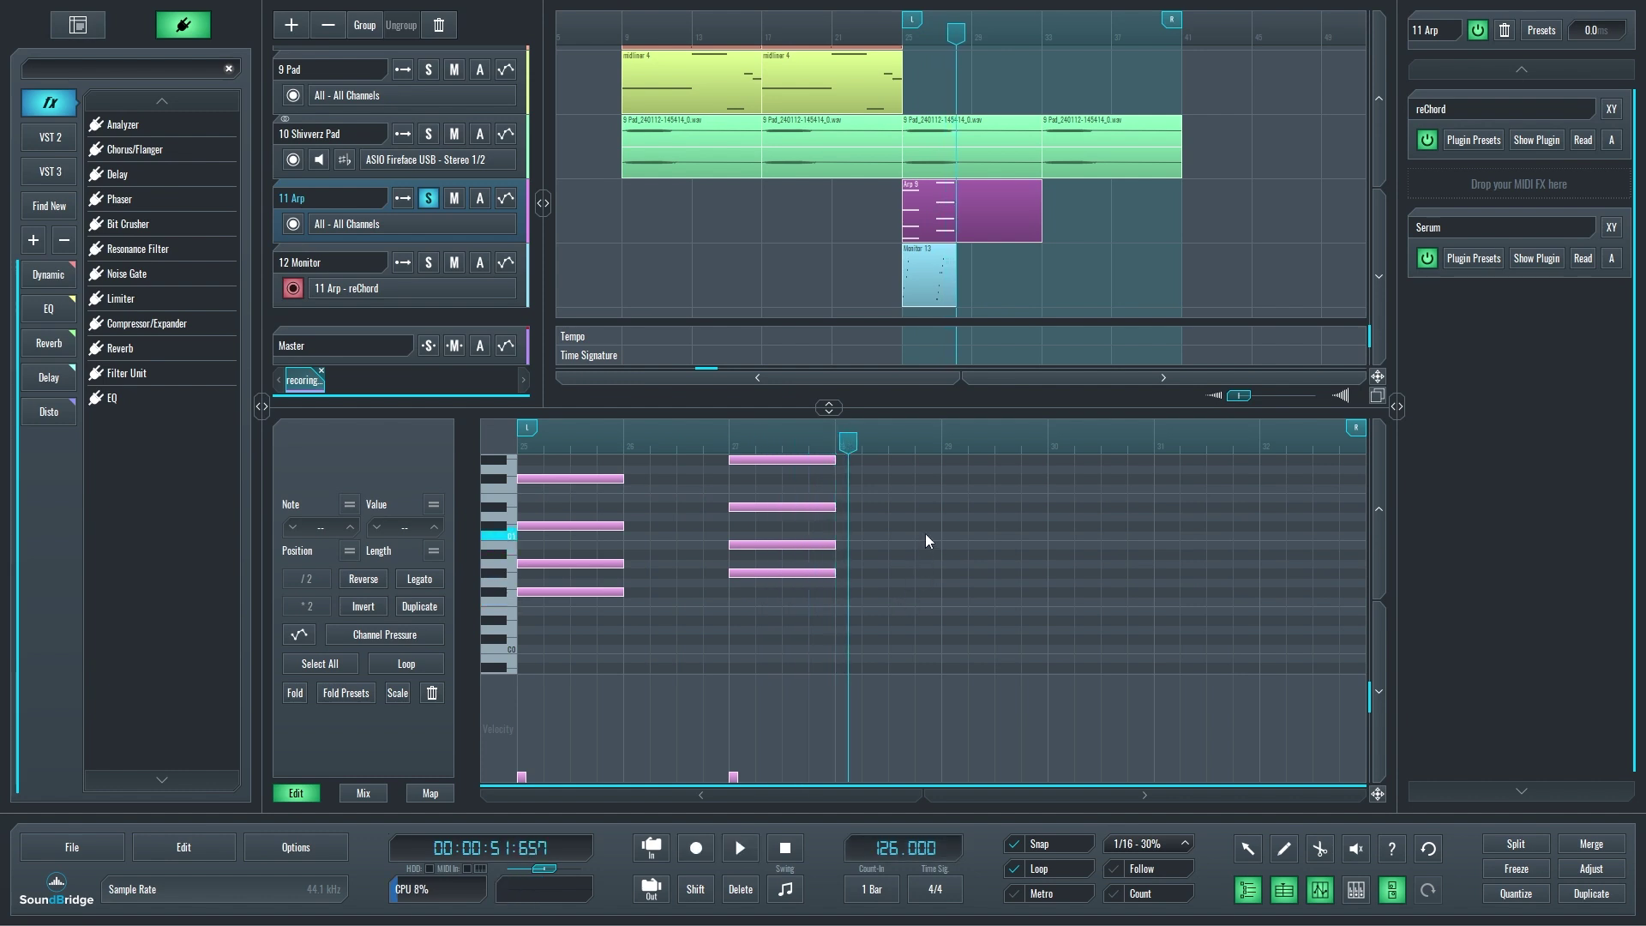
Inspect the new Monitor 13 take's two rising arpeggio runs and check individual note pitches.
scroll(968, 291, "up", 3)
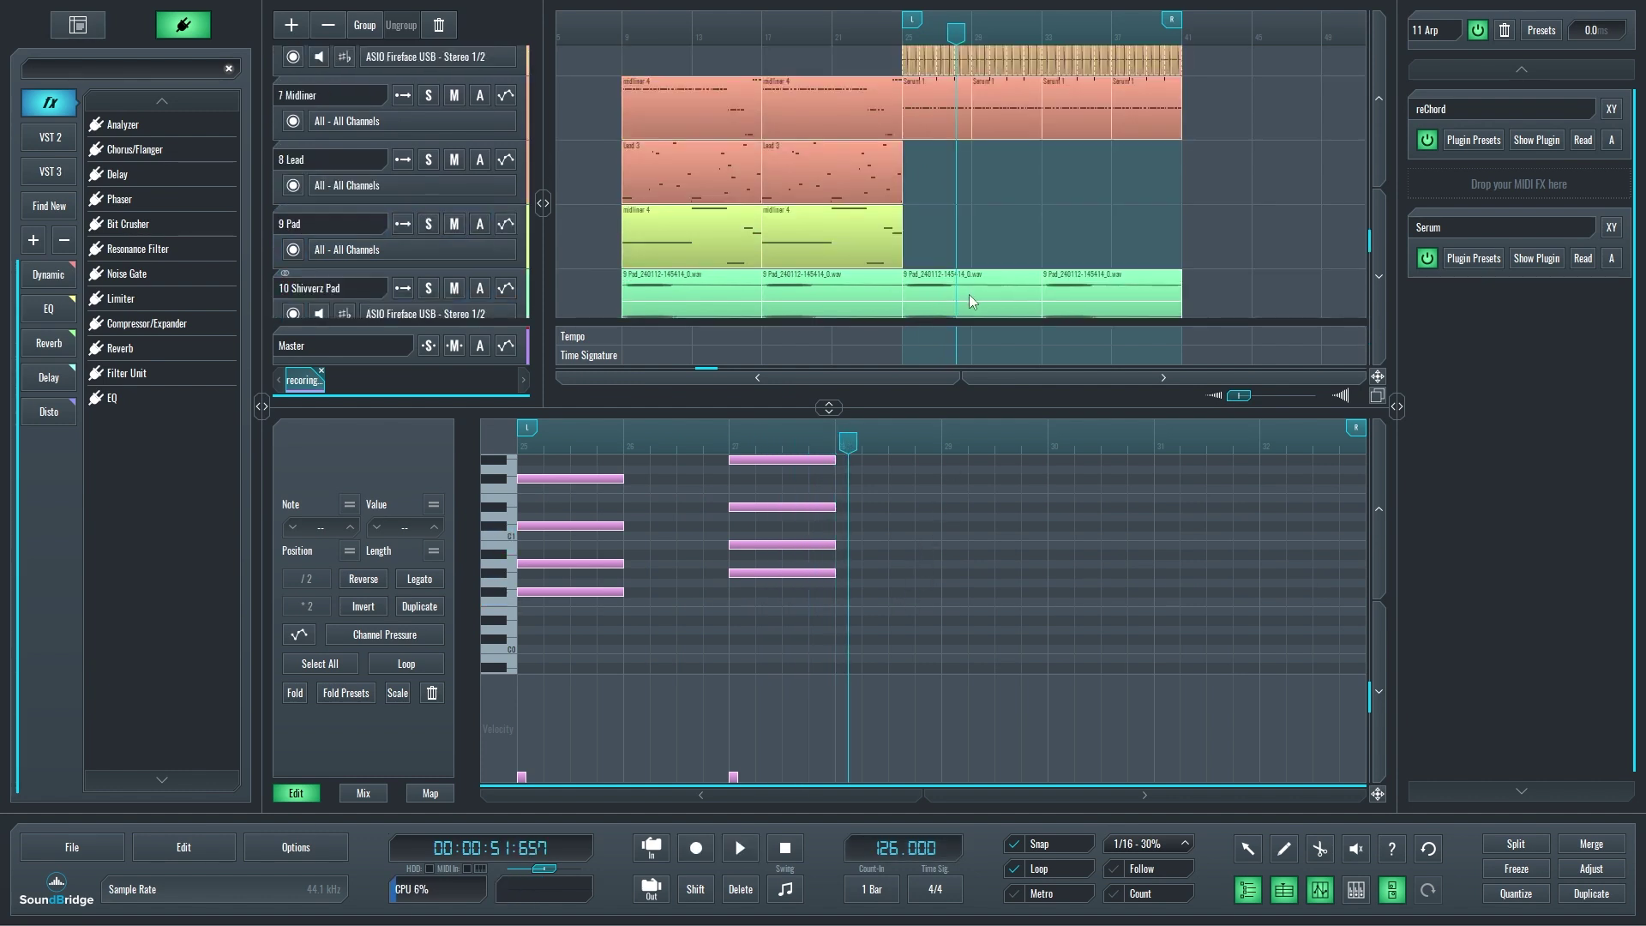
scroll(969, 295, "down", 3)
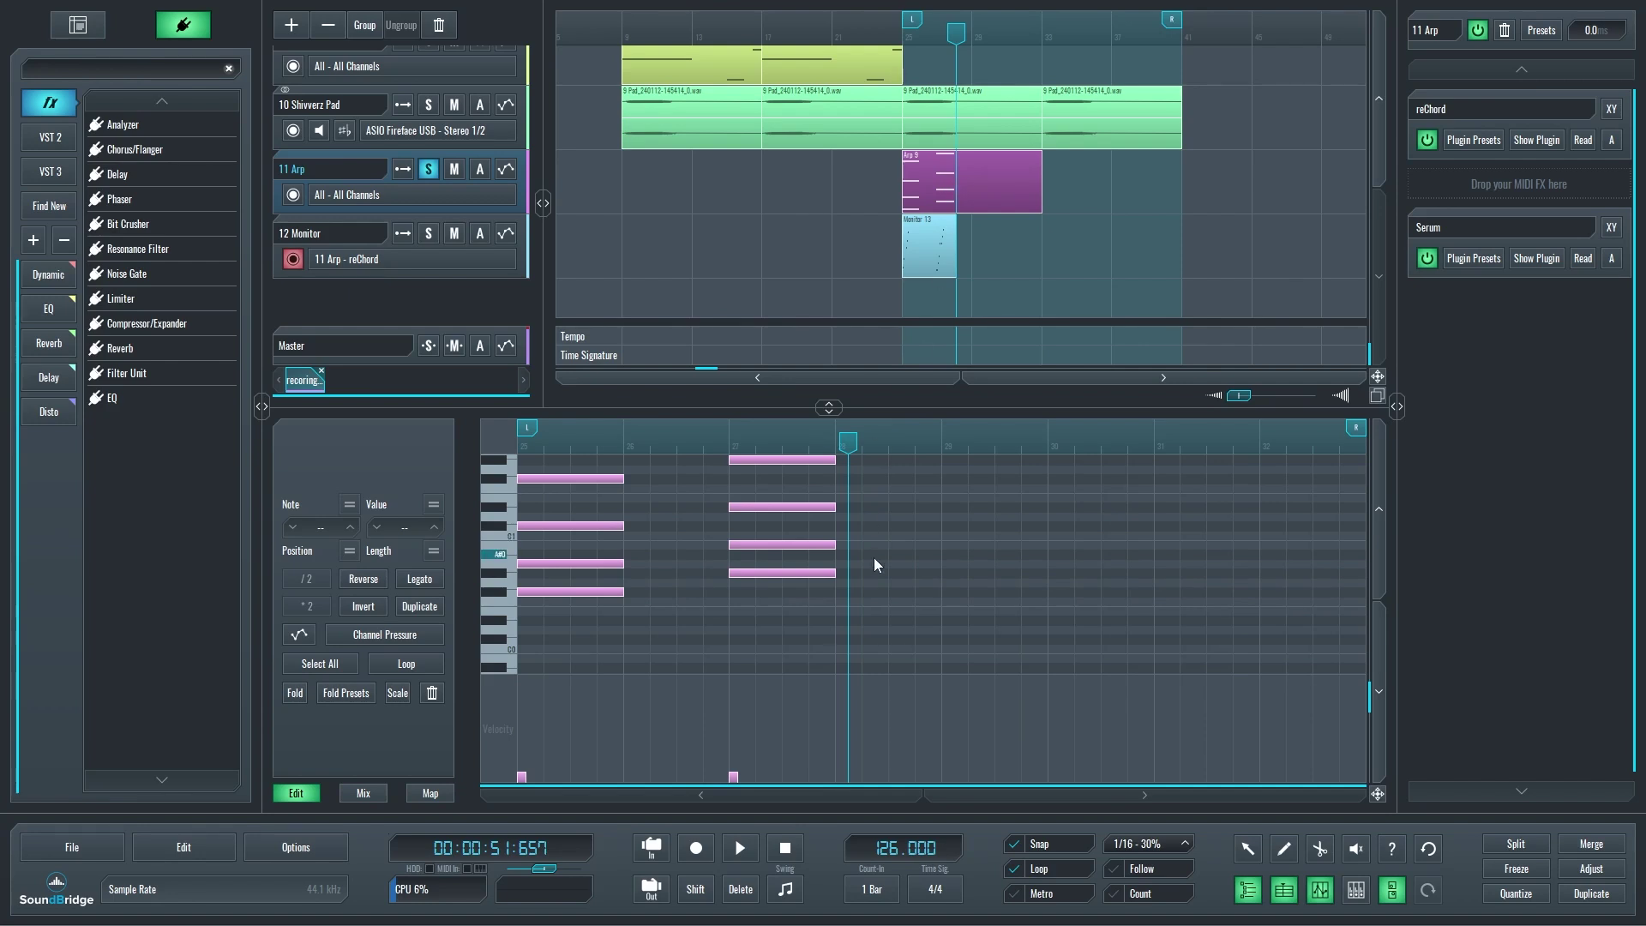
left_click(757, 571)
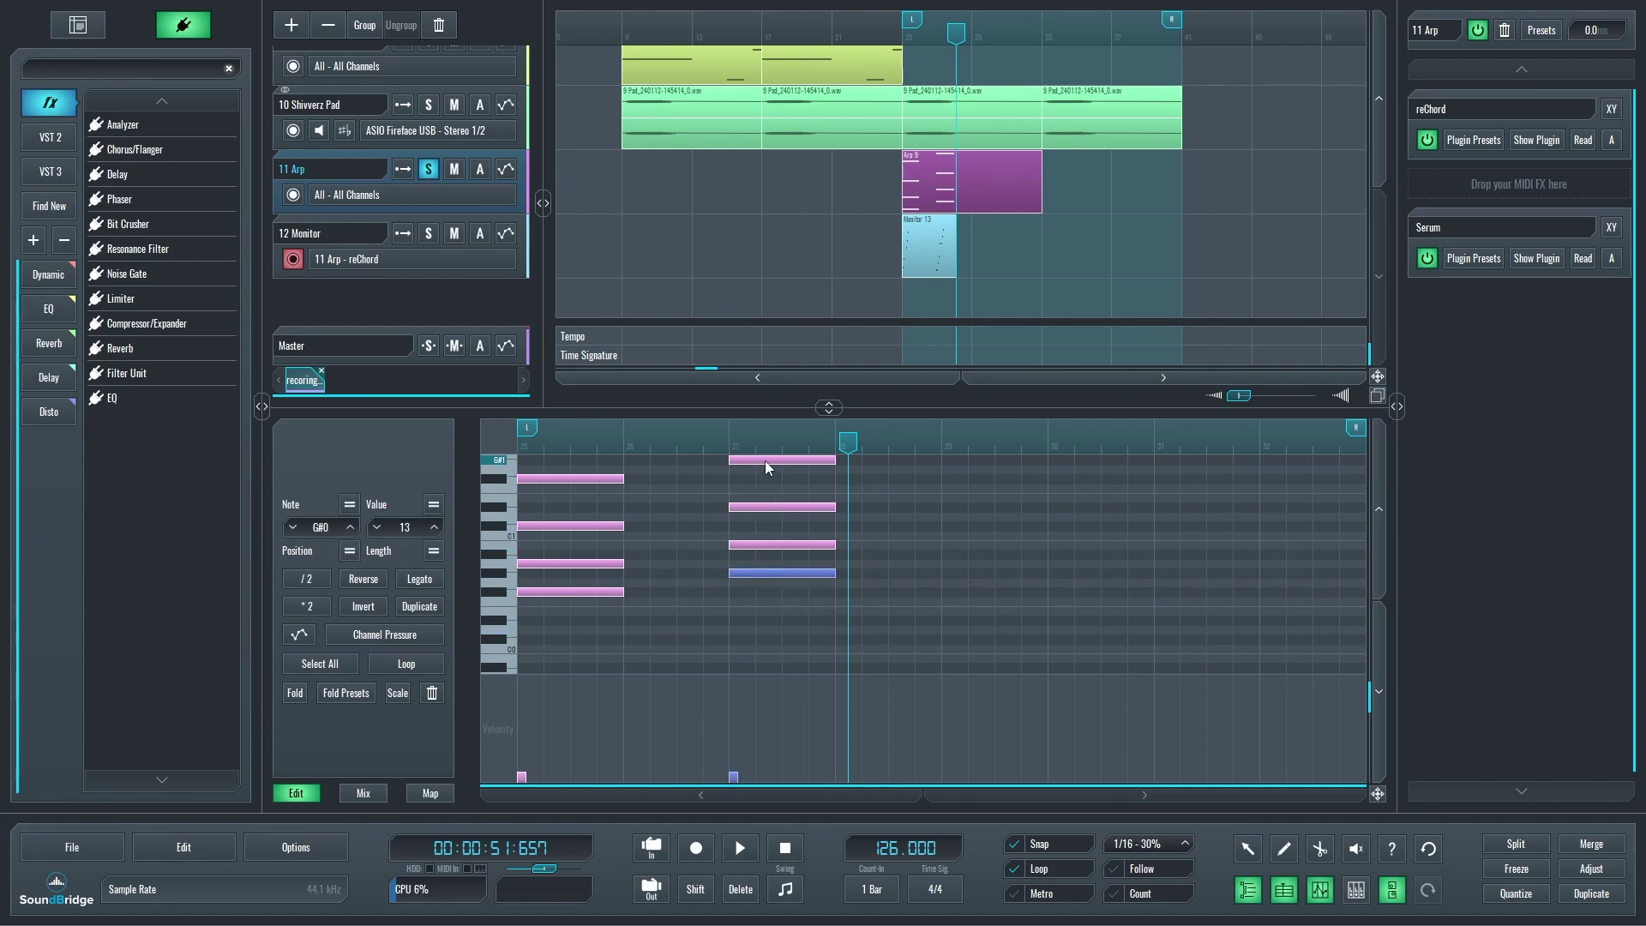
left_click(934, 240)
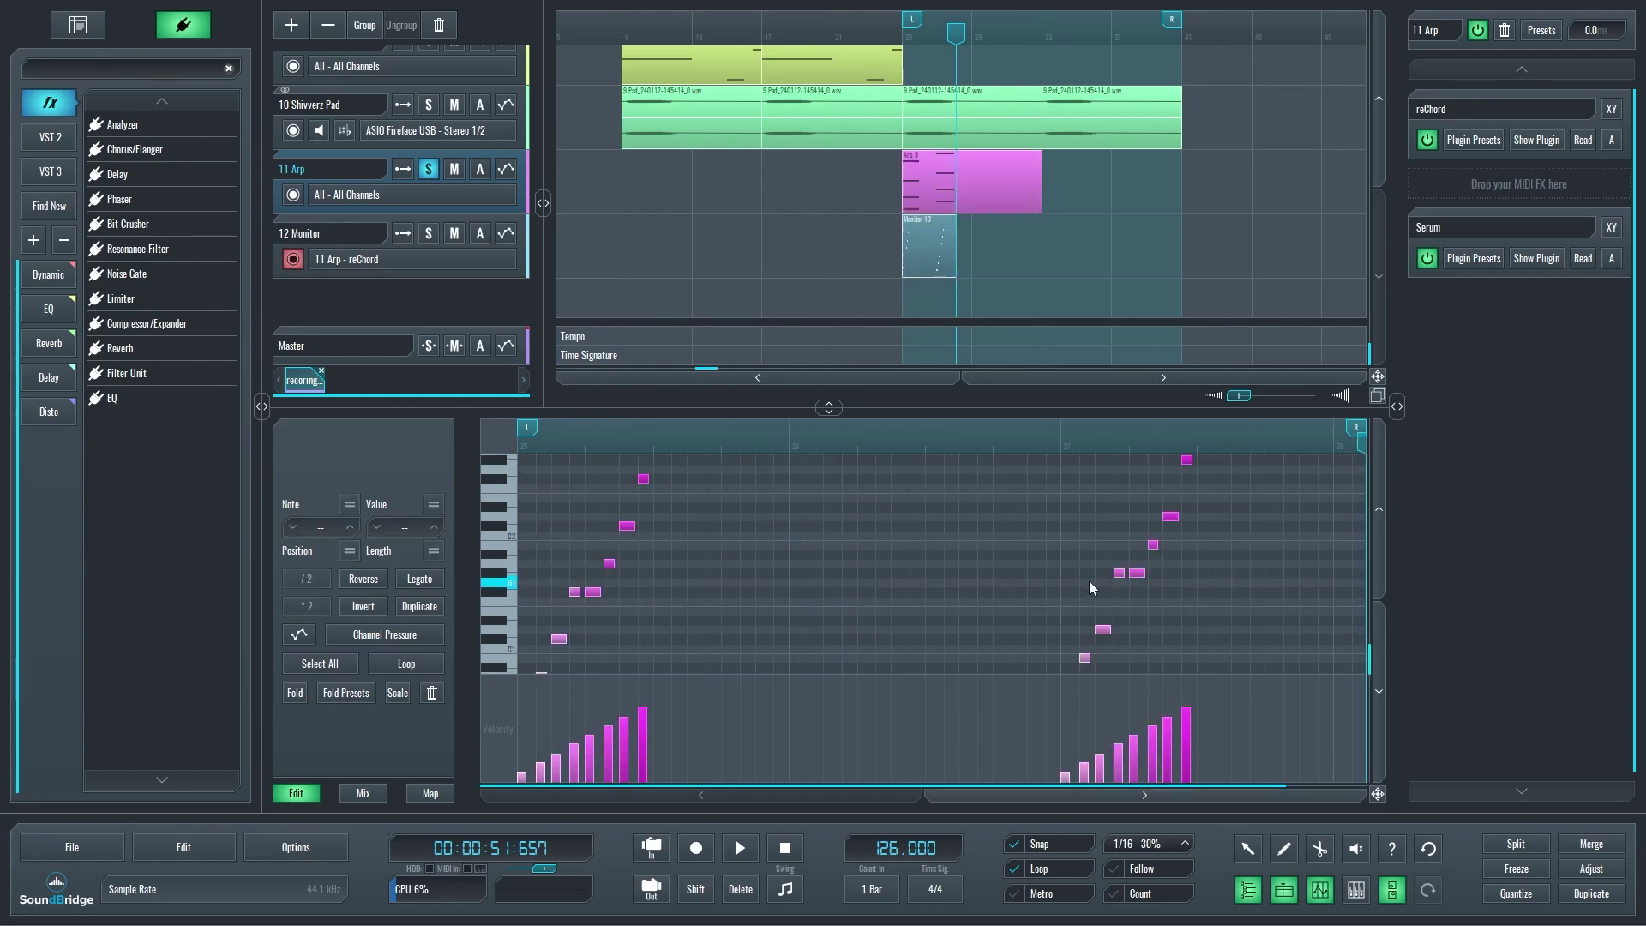
scroll(1087, 578, "down", 1)
scroll(1069, 662, "down", 1)
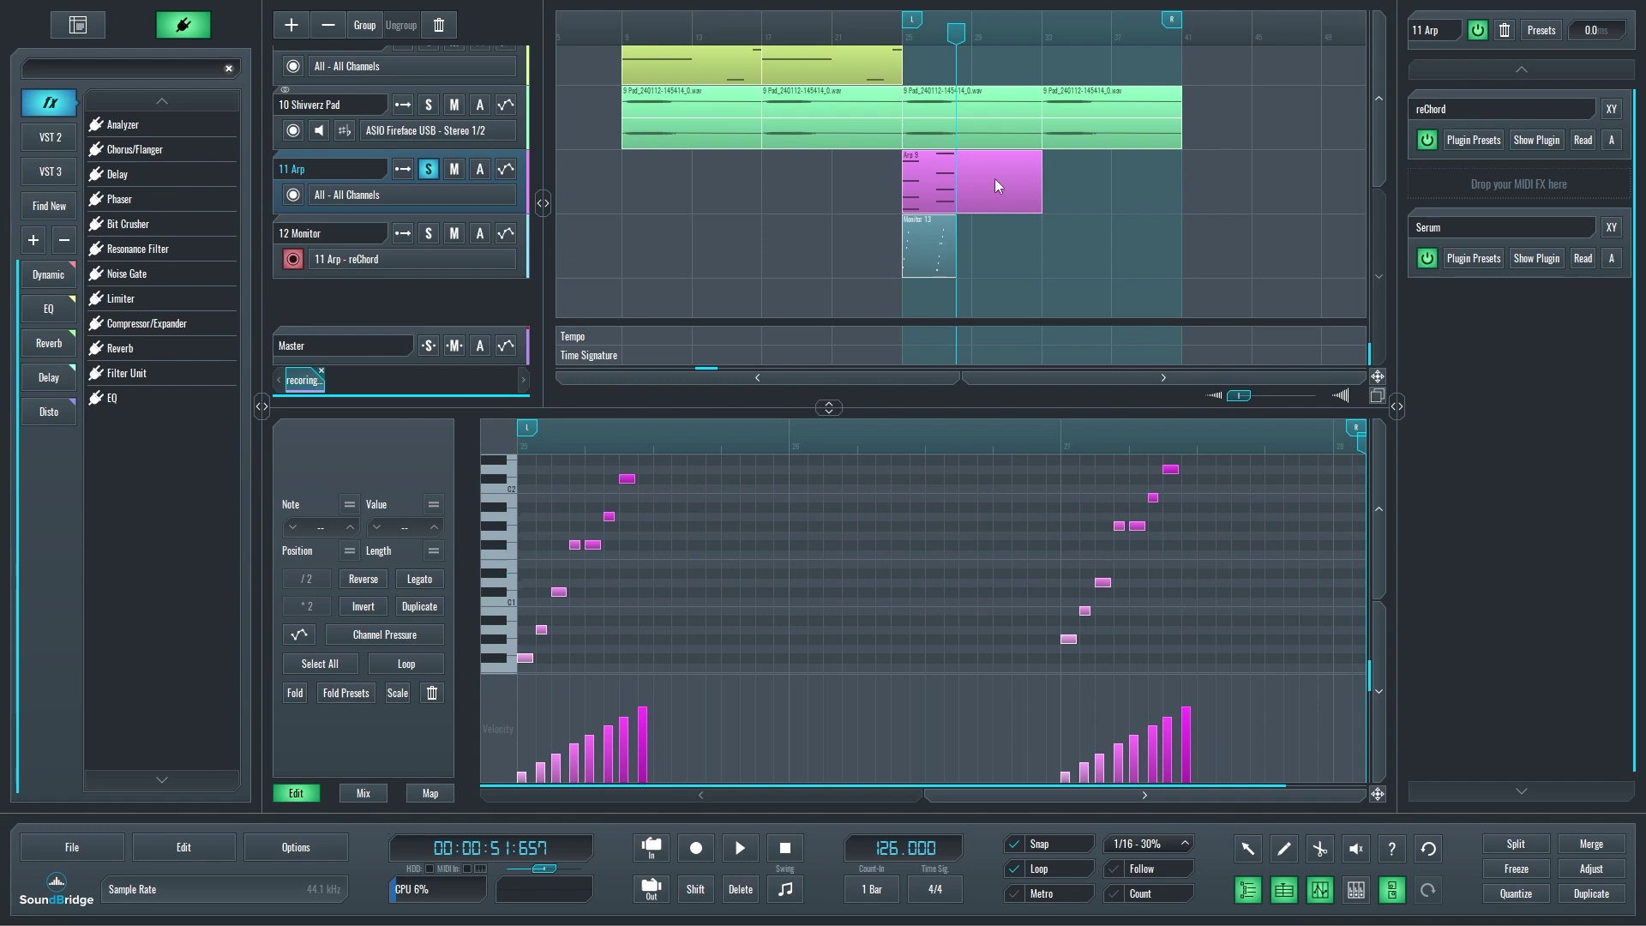
left_click(928, 247)
left_click(773, 506)
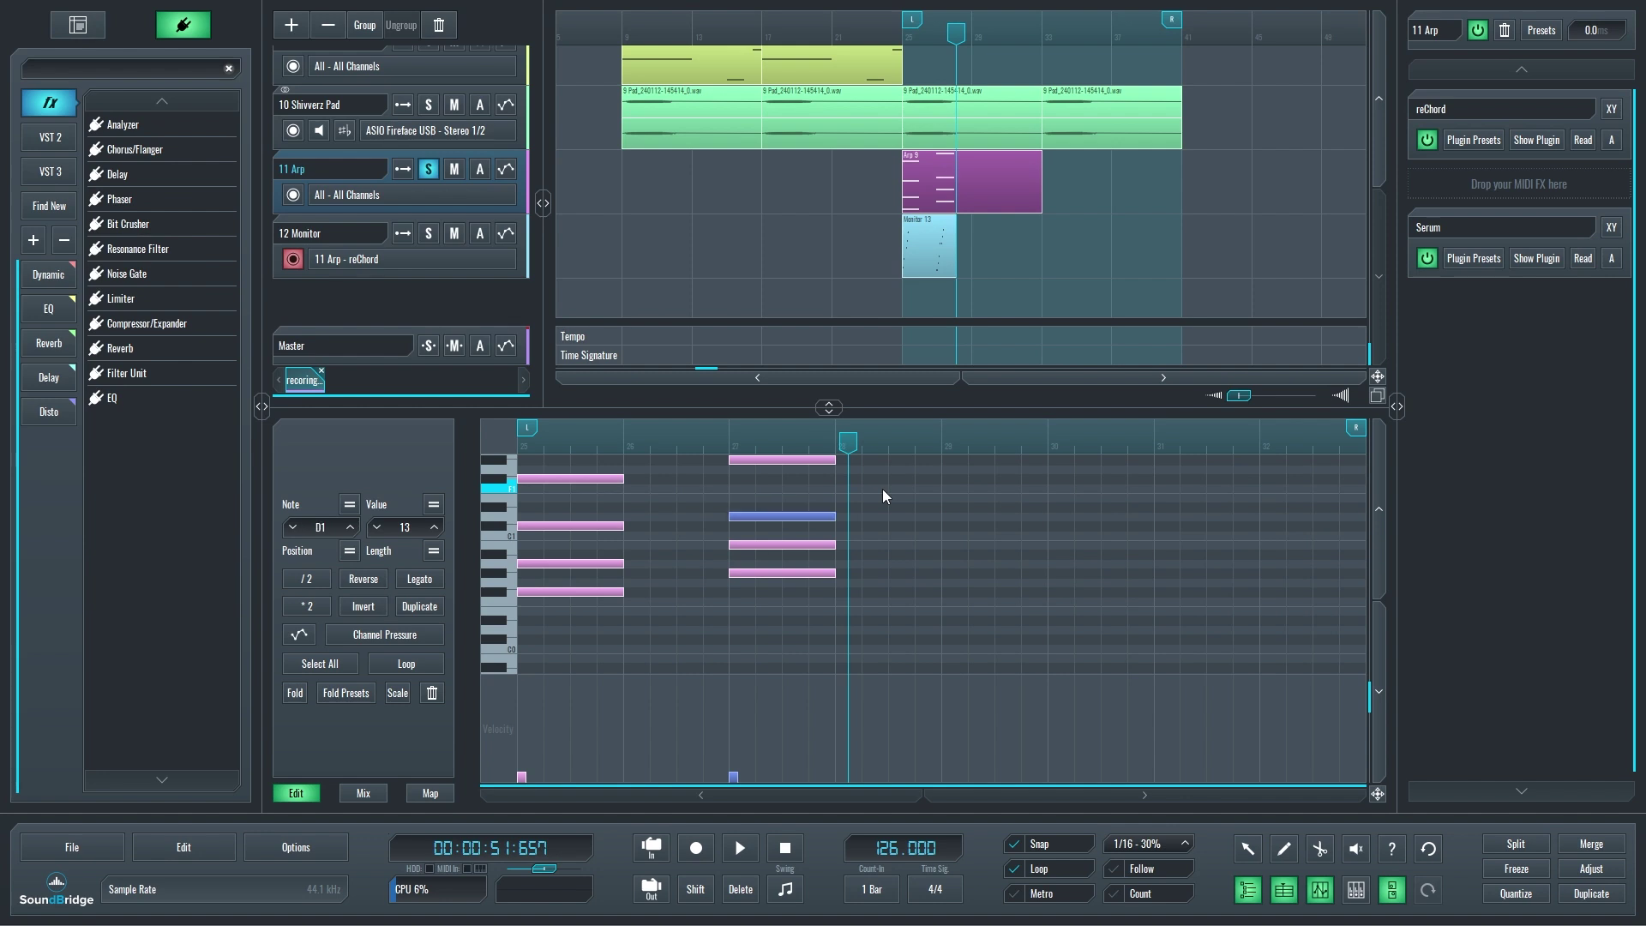
Review the Monitor 13 take's arpeggio notes, then delete that recording.
left_click(949, 233)
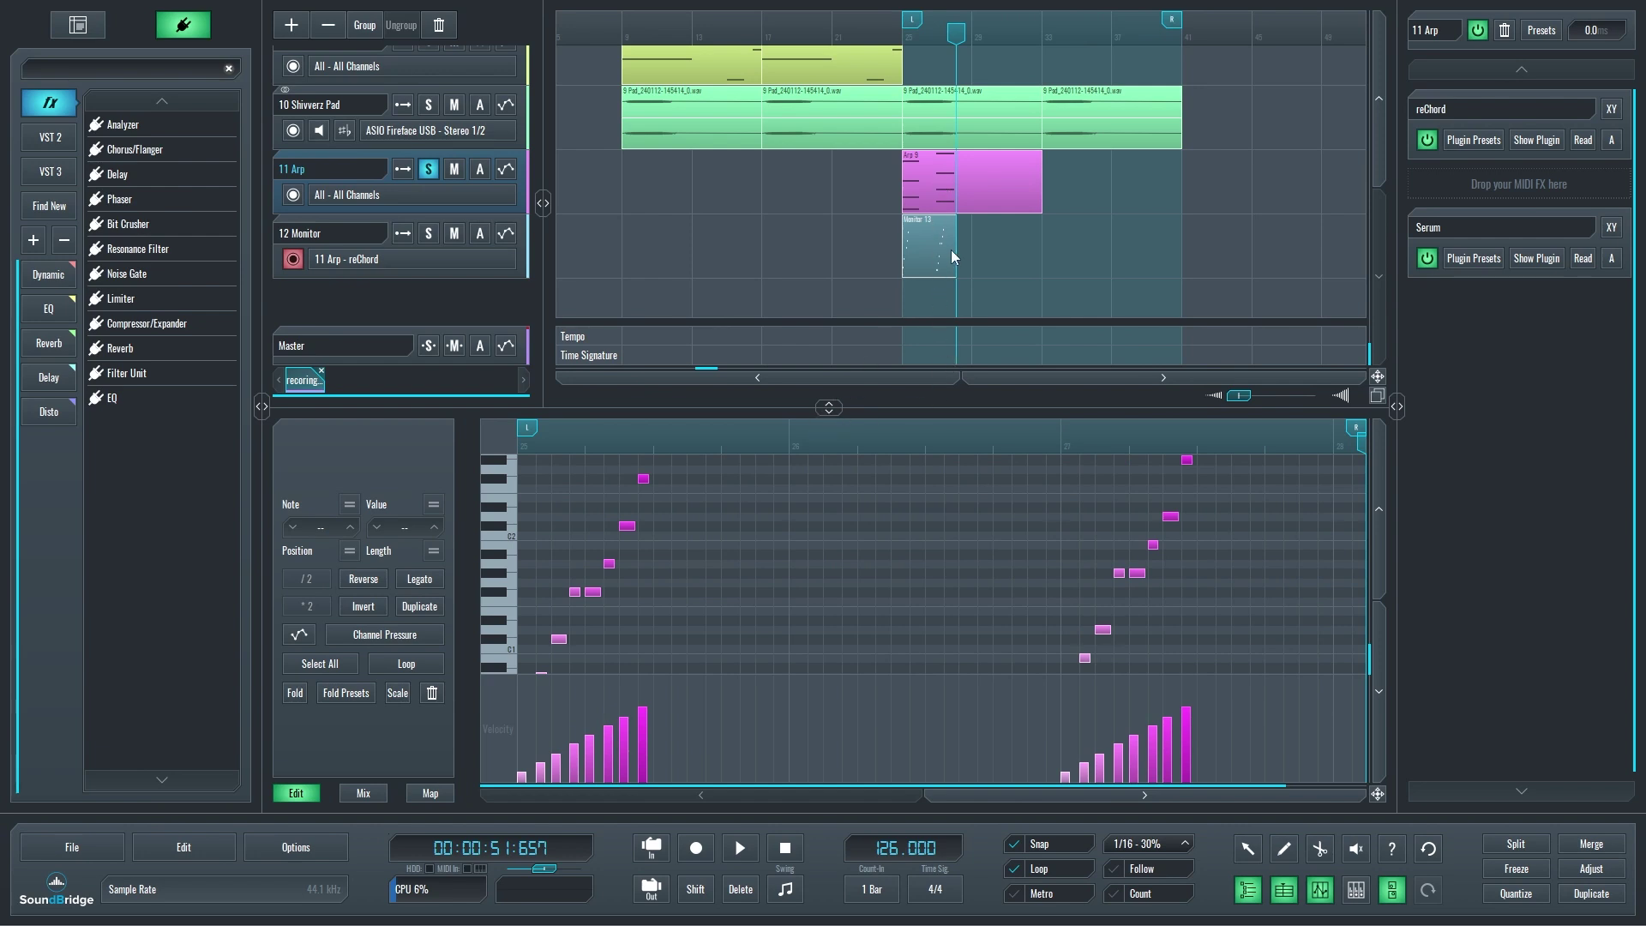
left_click(903, 244)
key("Delete")
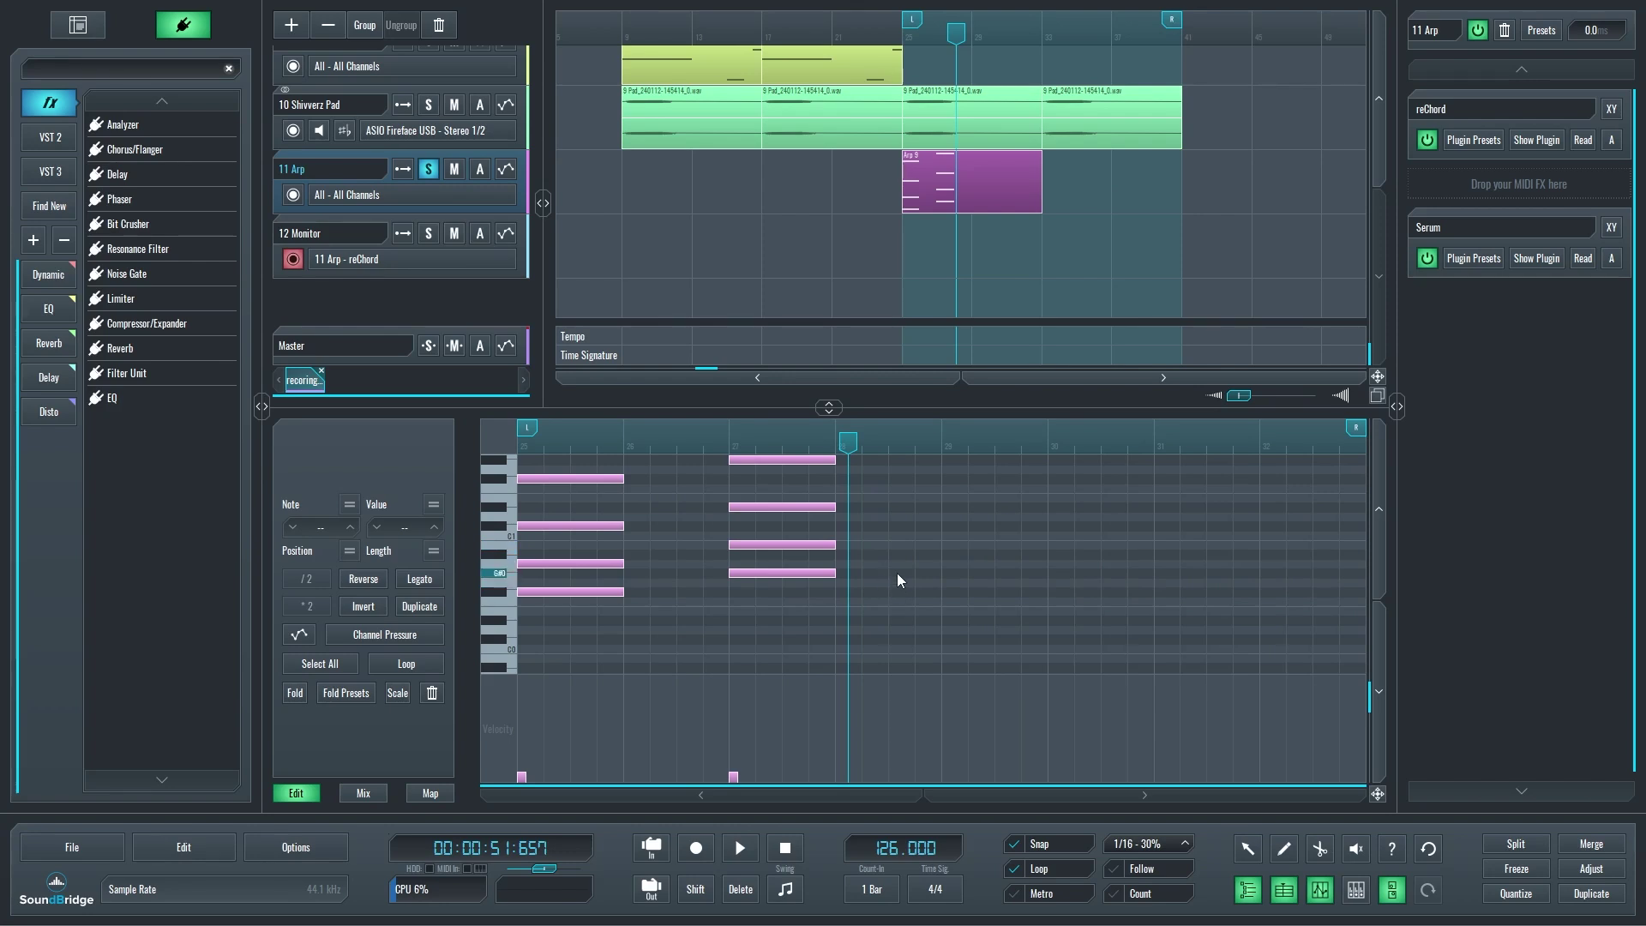
Copy the bar-29 chord to bar 31, raise it, set one note to F#1, and audition from bar 25.
left_click_drag(635, 604, 964, 495)
scroll(536, 495, "up", 1)
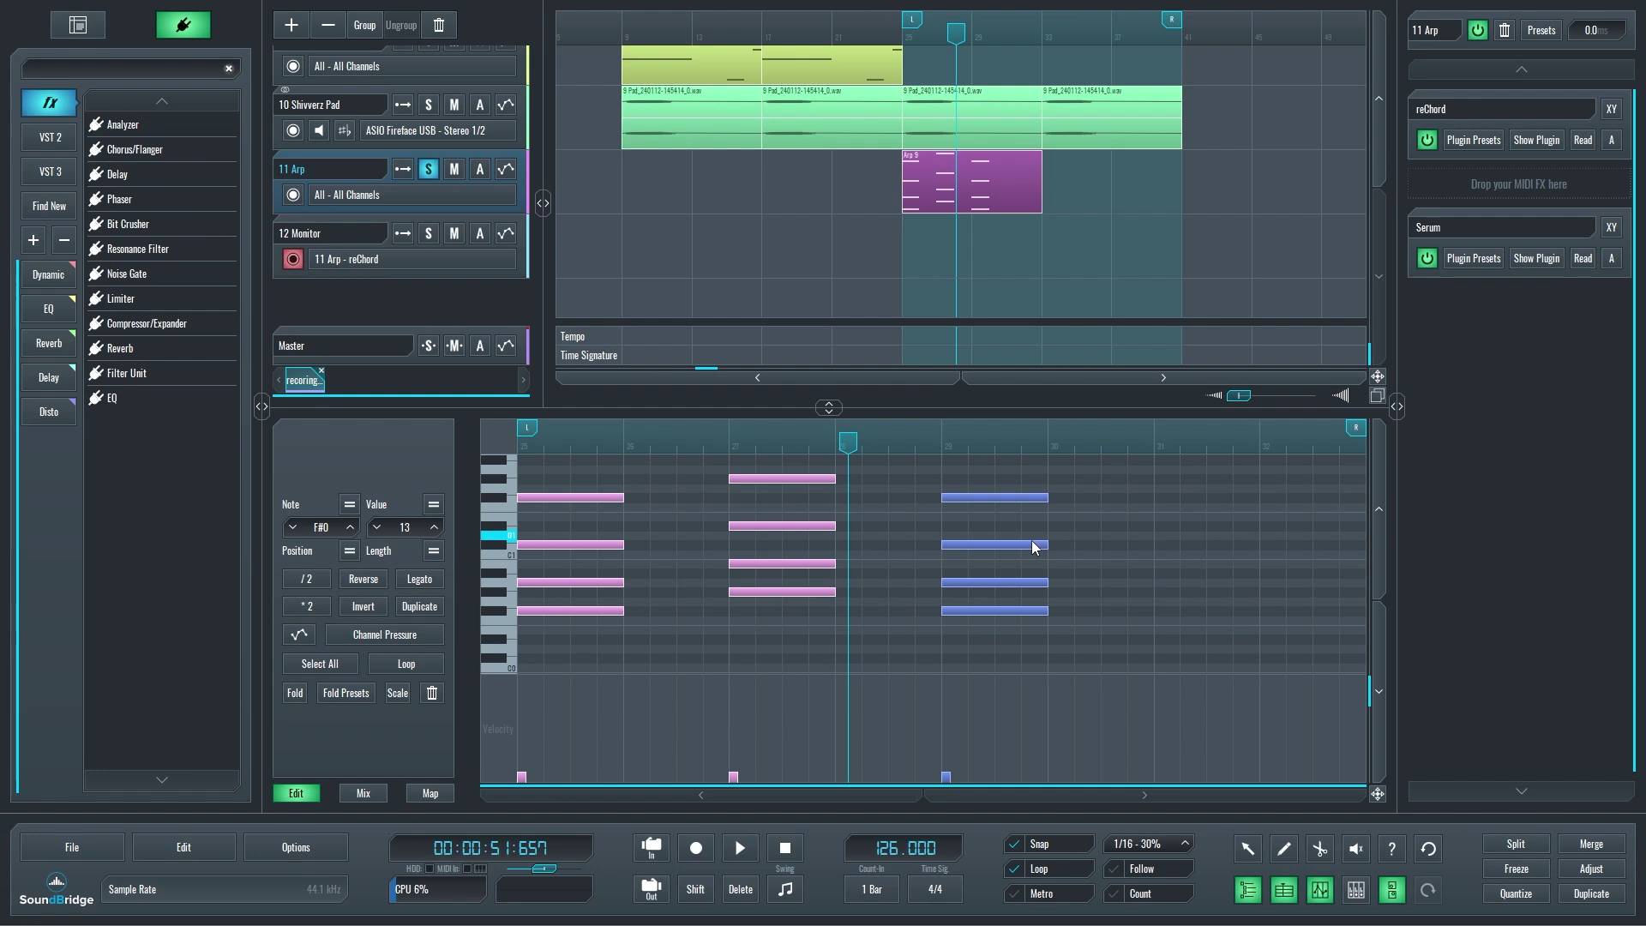
left_click_drag(1015, 616, 1228, 610)
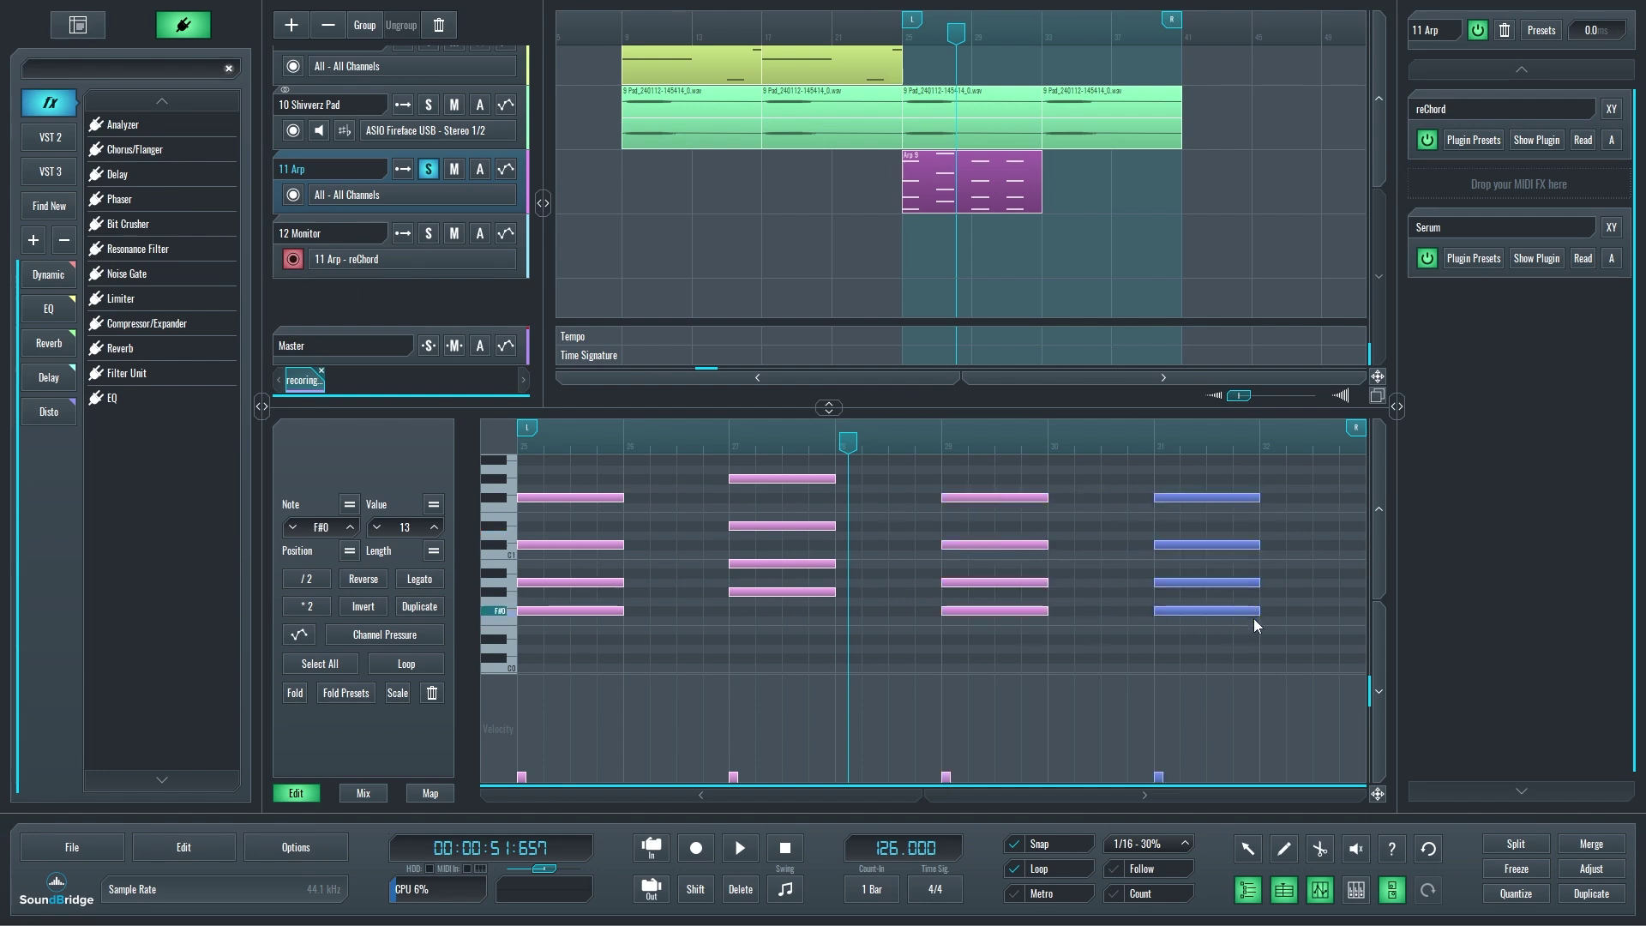
key("Up")
key("Up")
key("Up")
left_click(1203, 564)
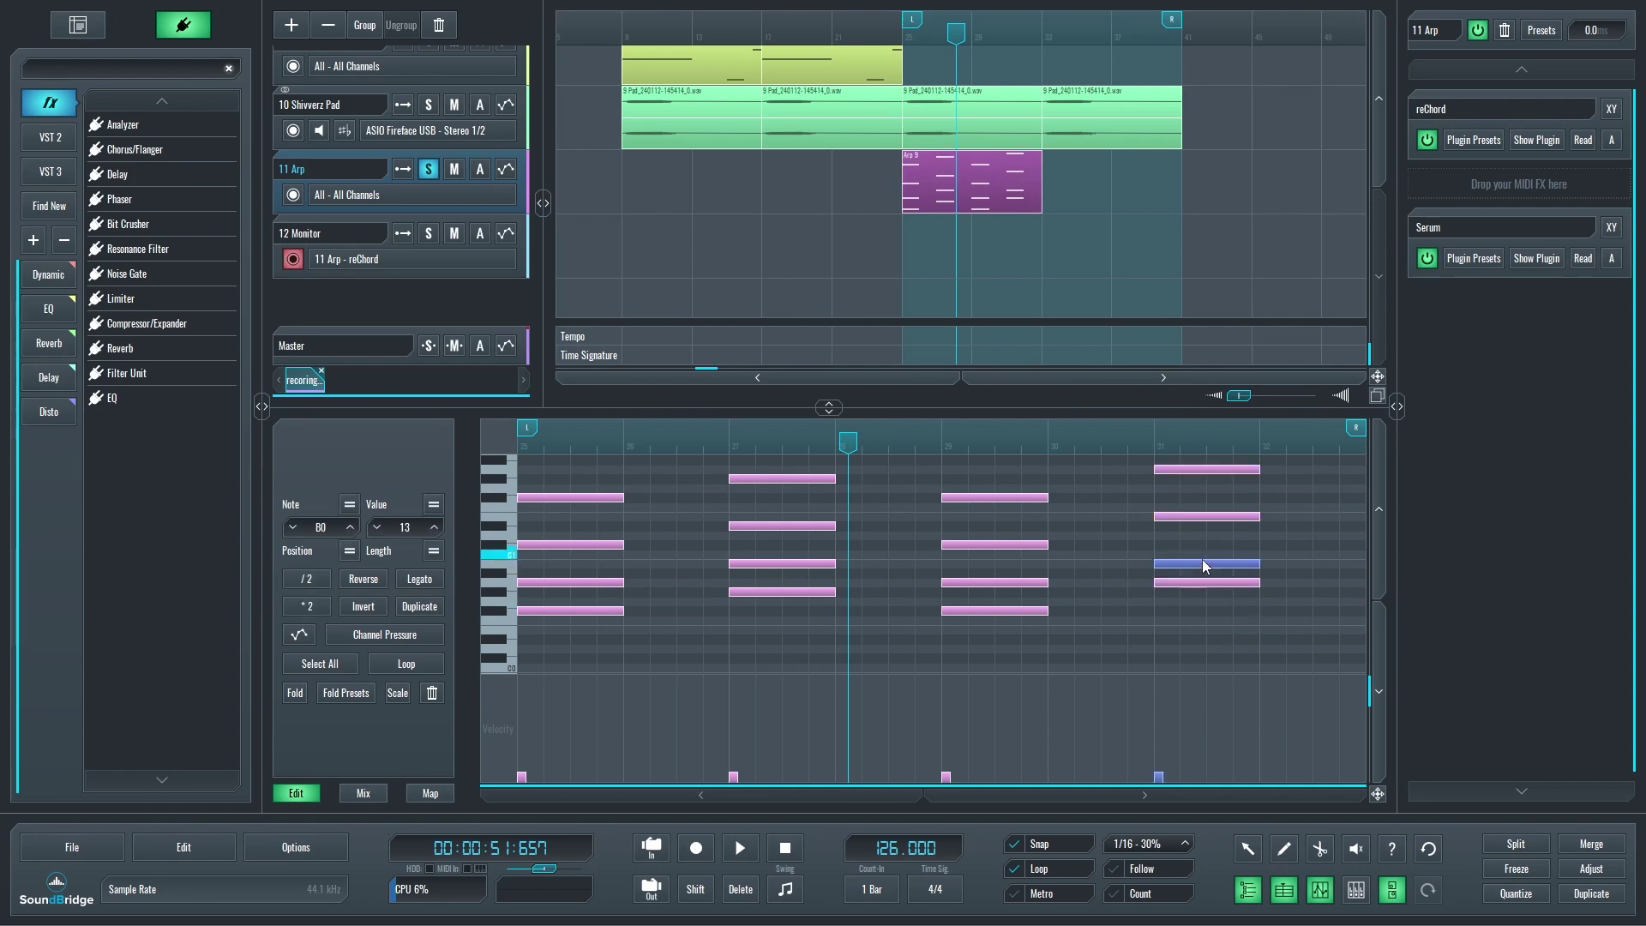
key("Up")
key("Up")
key("Up")
key("Up")
key("Up")
key("Up")
key("Up")
key("Up")
key("Up")
key("Up")
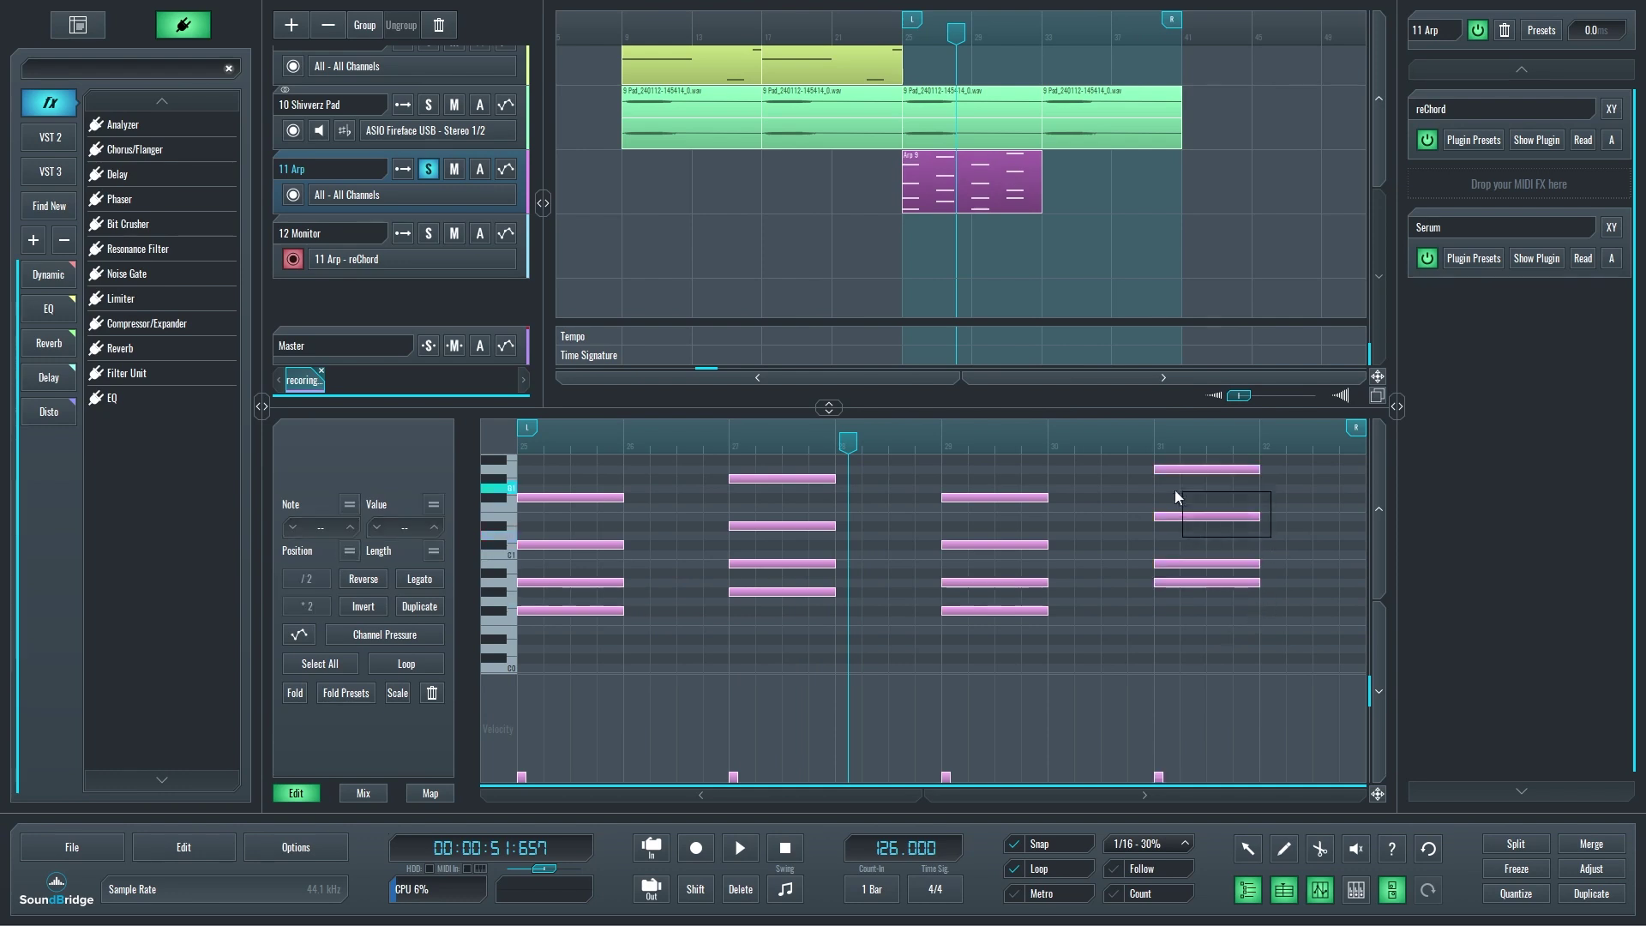
key("Down")
key("Down")
key("Down")
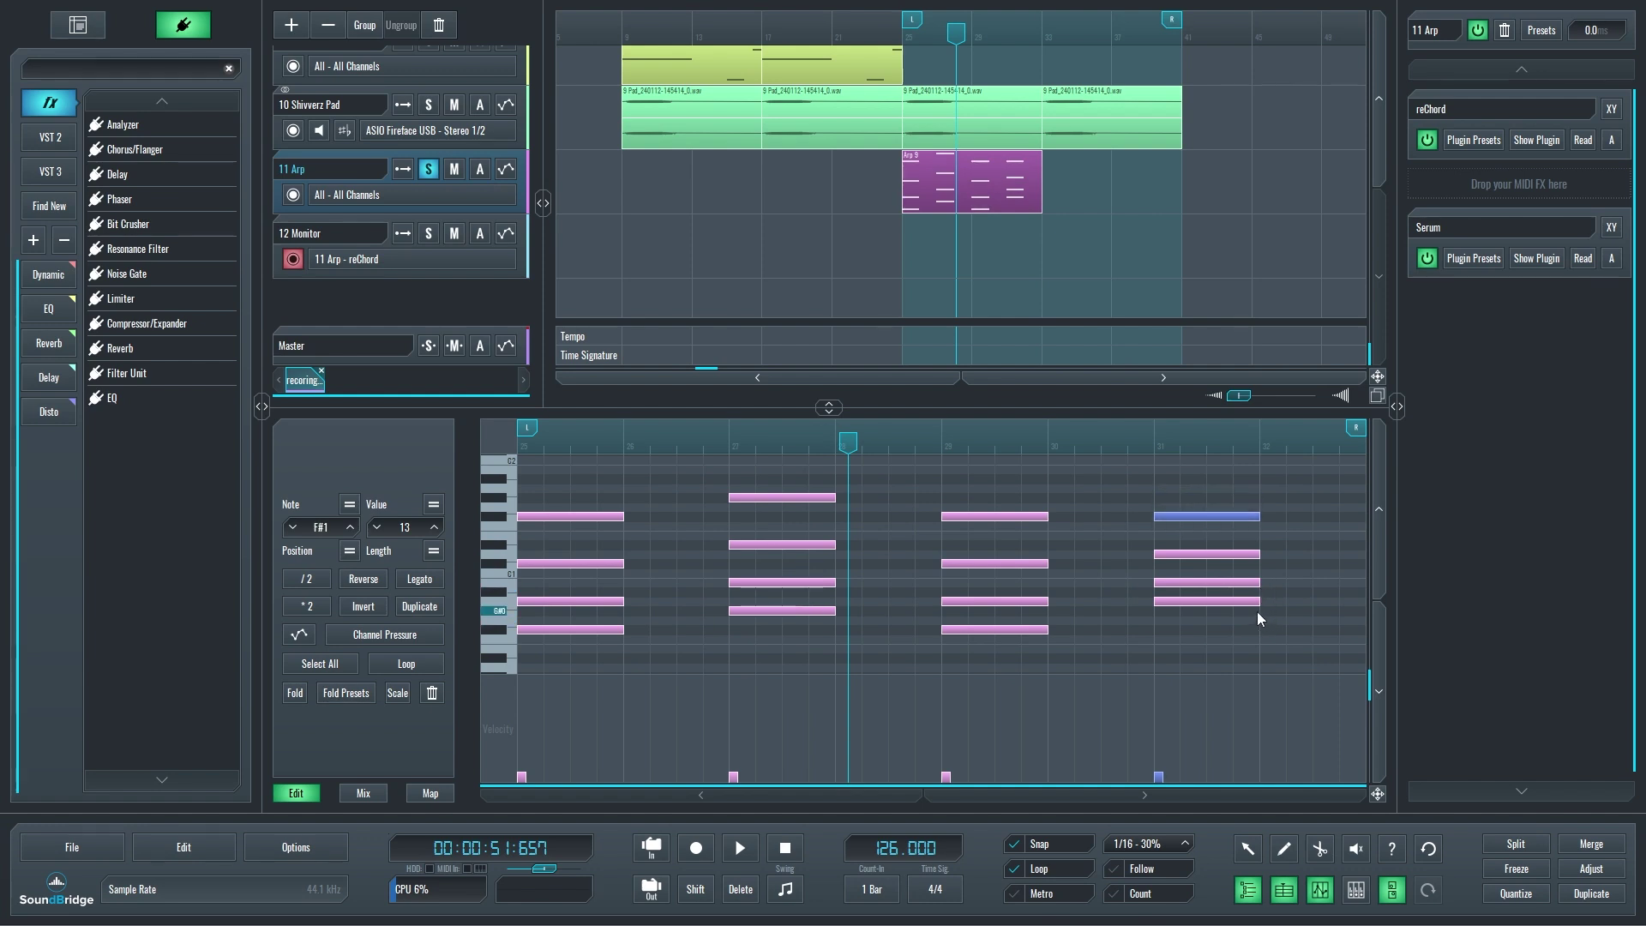
key("space")
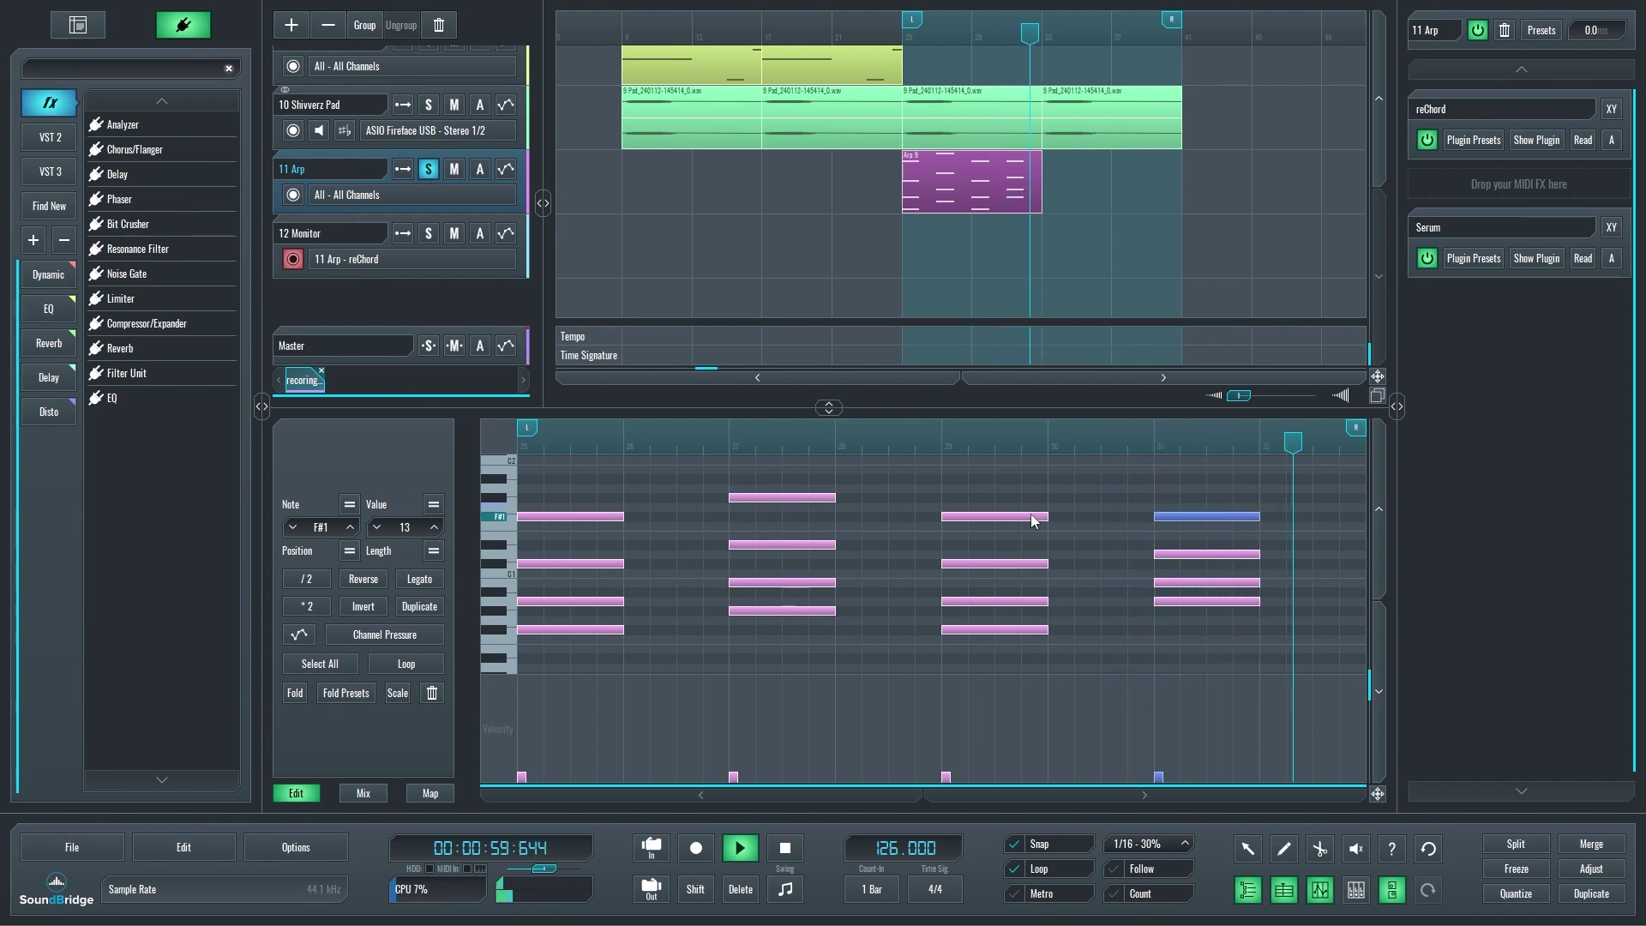
key("space")
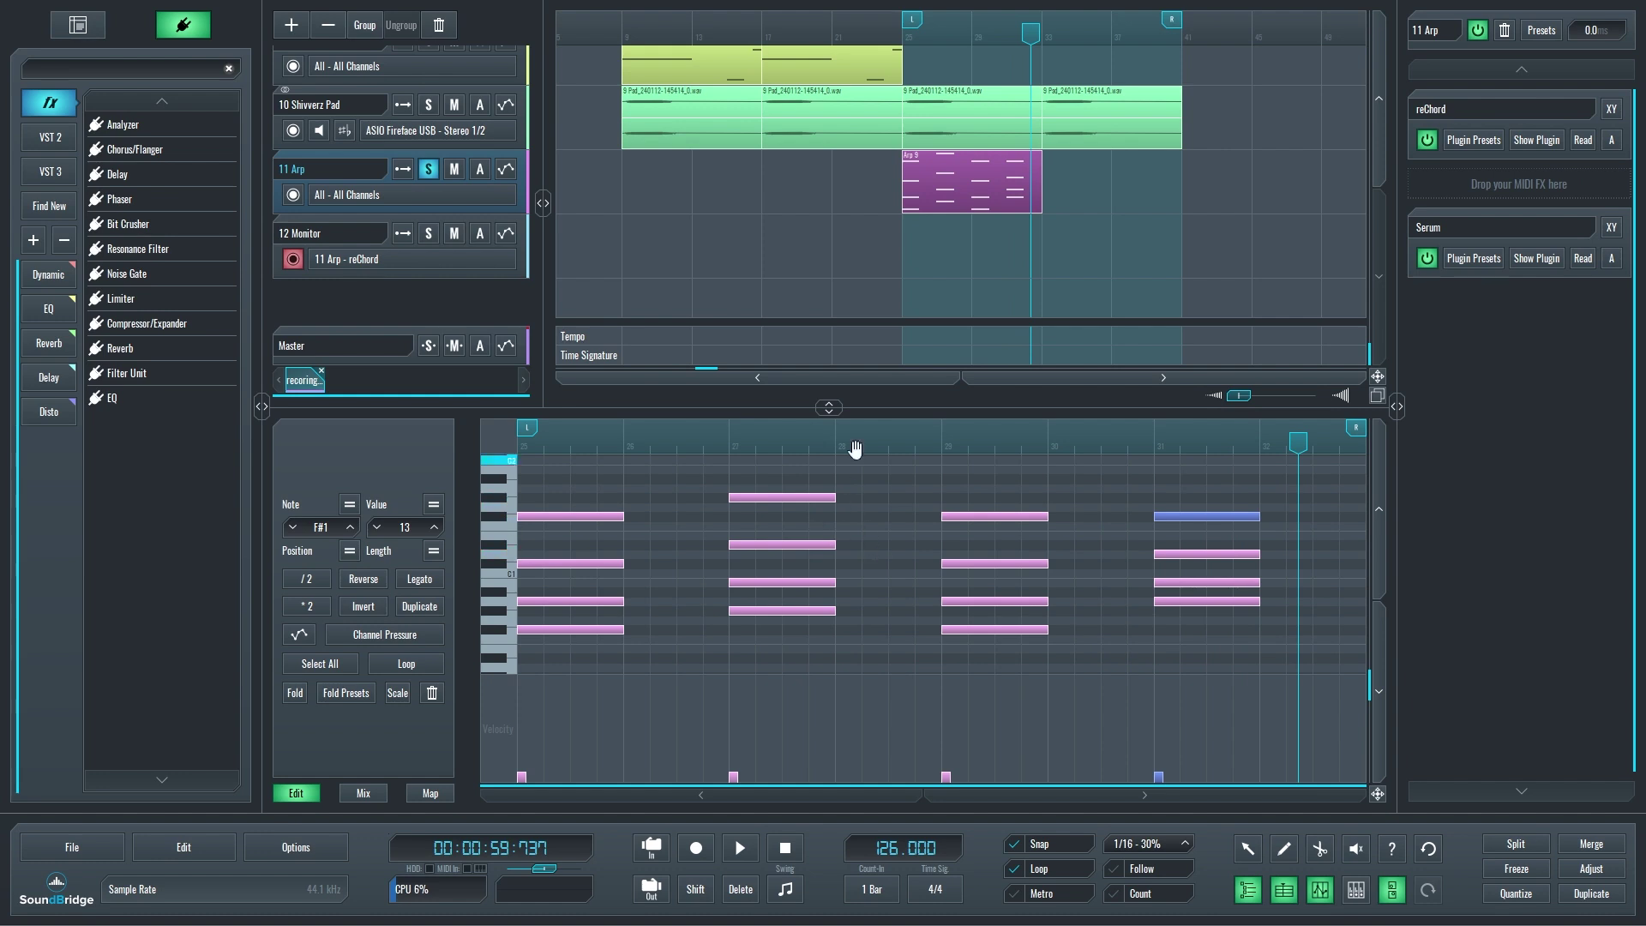
Draw a new four-note chord of G#1, D#1, B0 and G#0 before bar 29.
scroll(837, 635, "up", 2)
left_click_drag(836, 635, 670, 475)
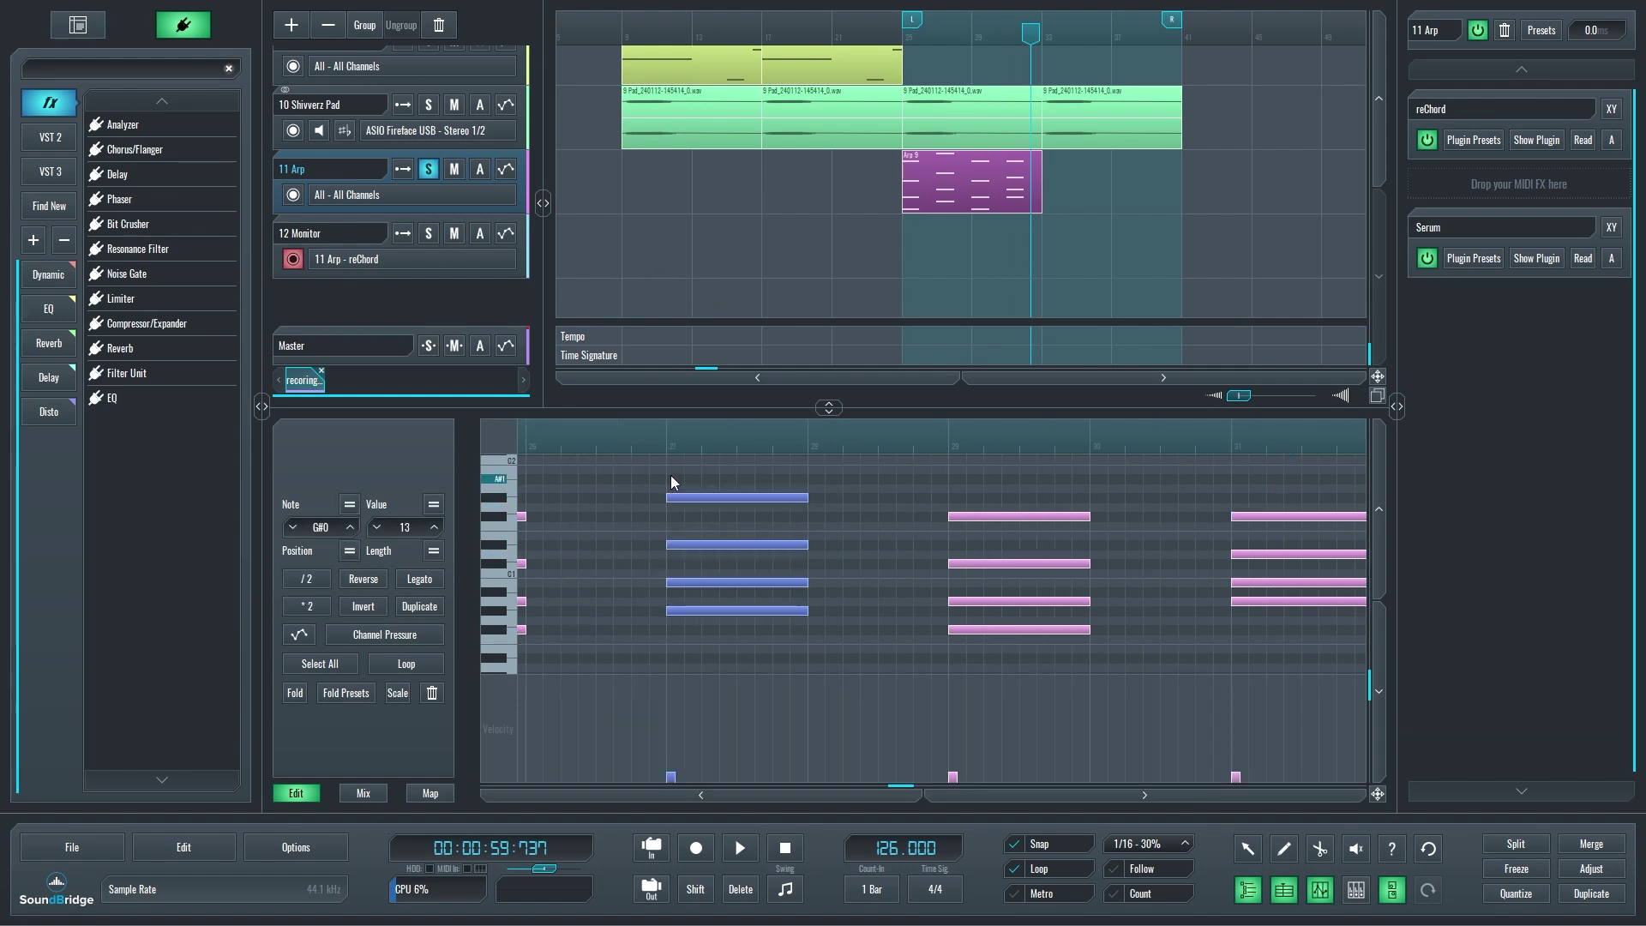
left_click(904, 509)
key("d")
left_click(948, 495)
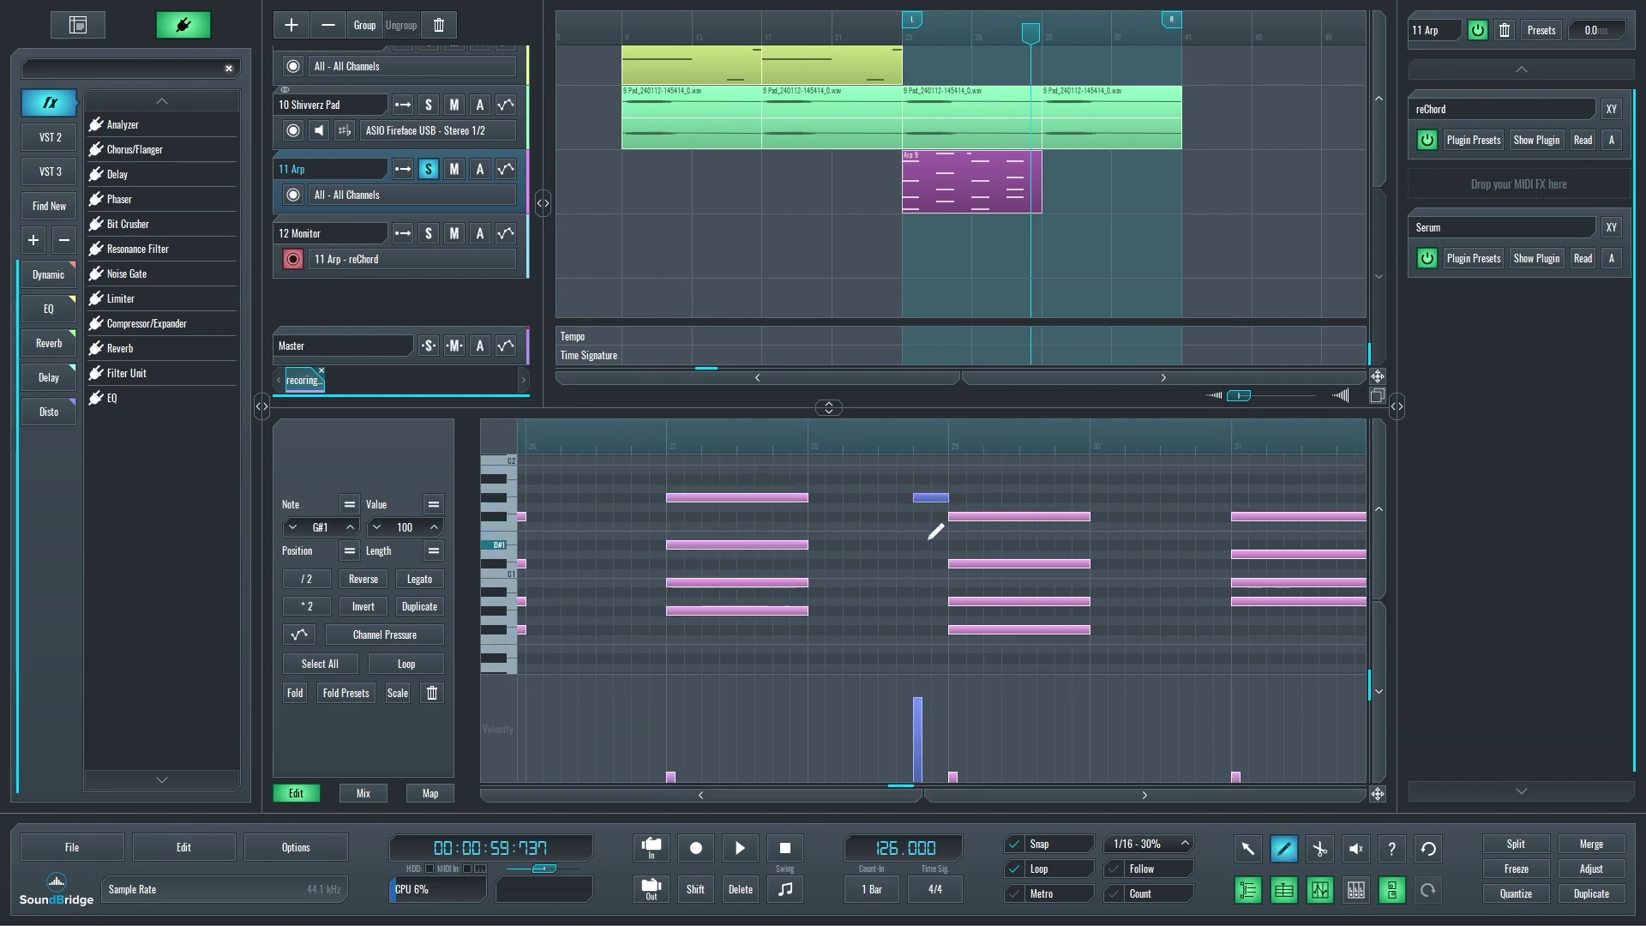
left_click(921, 544)
left_click(921, 585)
key("d")
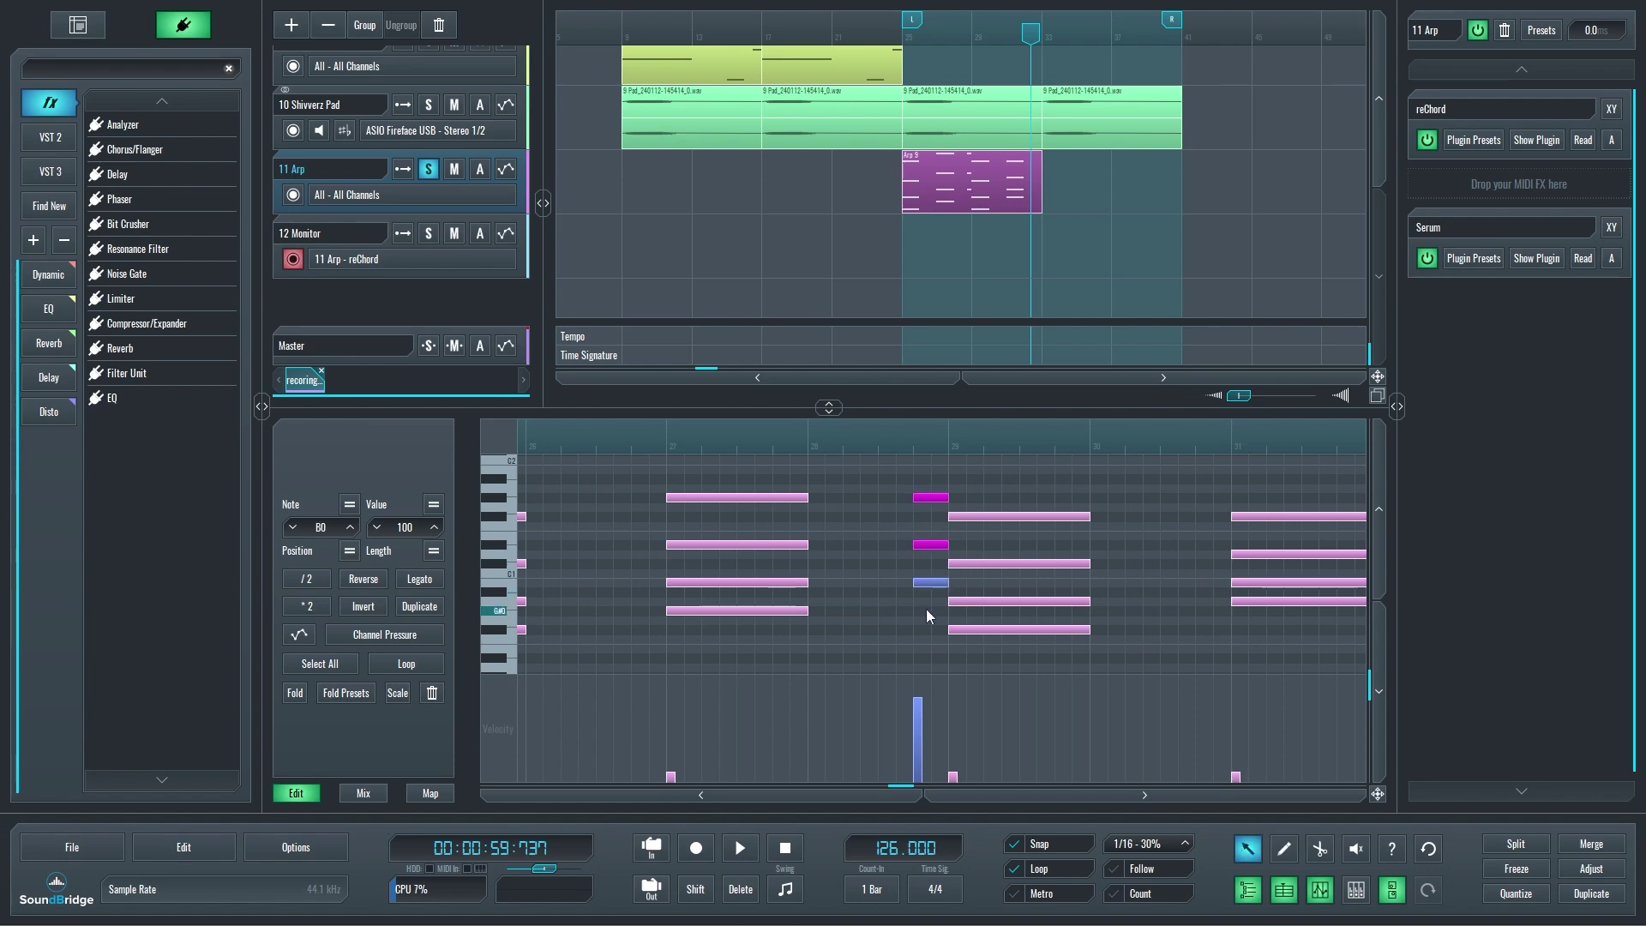
key("d")
left_click(913, 614)
key("d")
Lower the new chord's velocity and copy the four notes to bar 32.5.
scroll(930, 557, "up", 1)
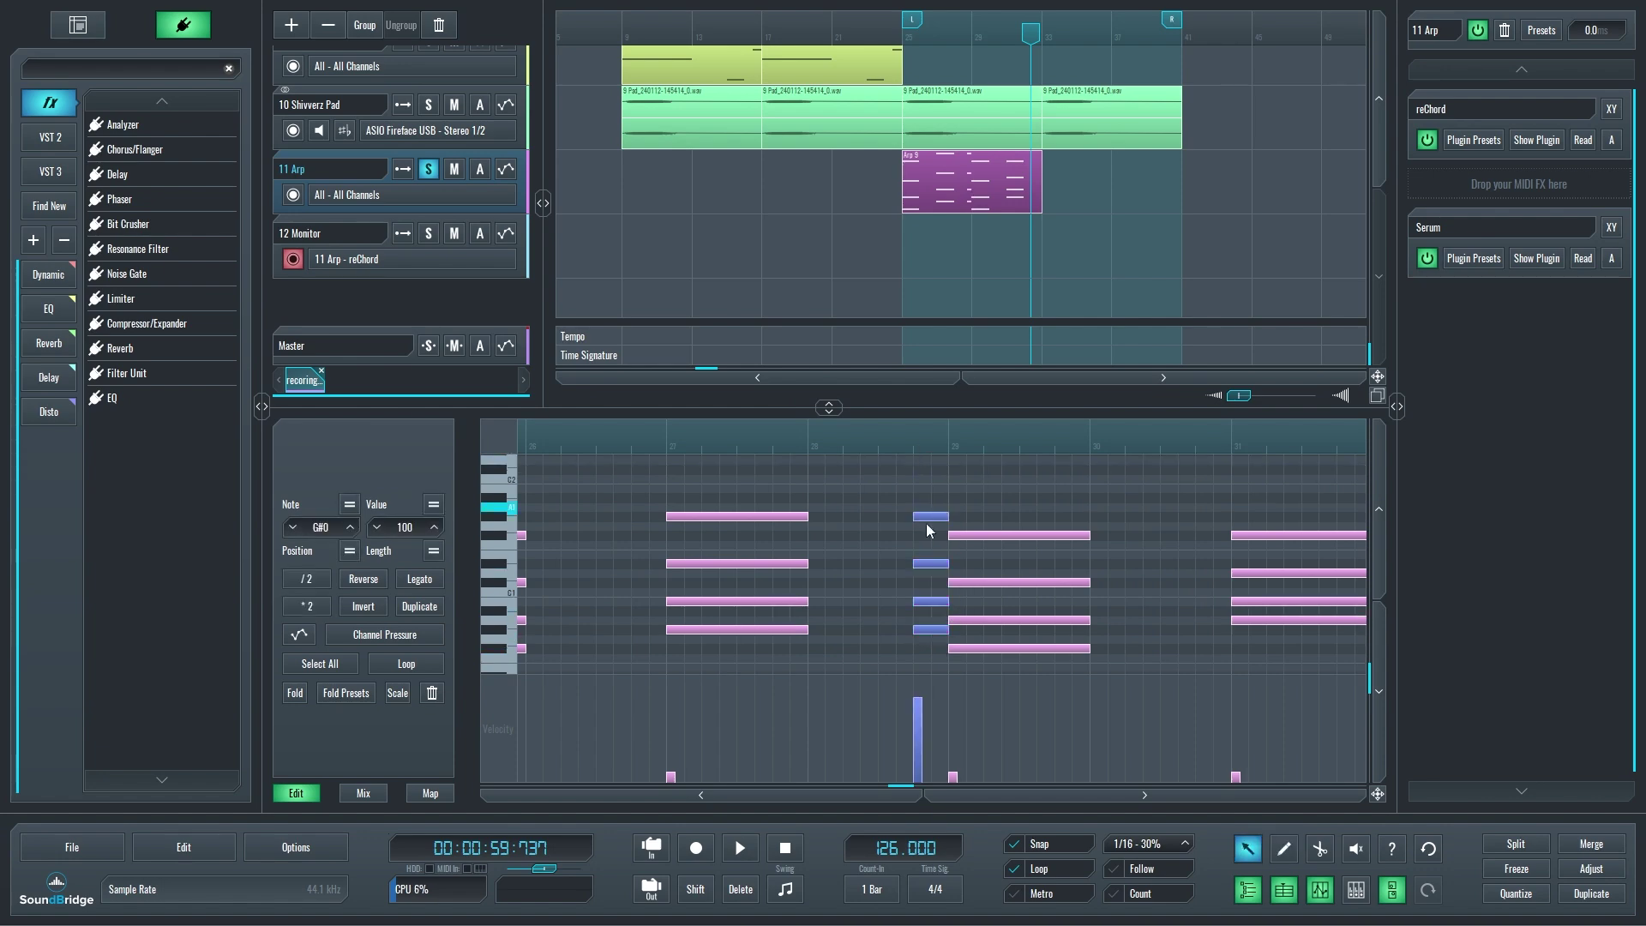
left_click_drag(919, 699, 924, 763)
scroll(1029, 512, "right", 3)
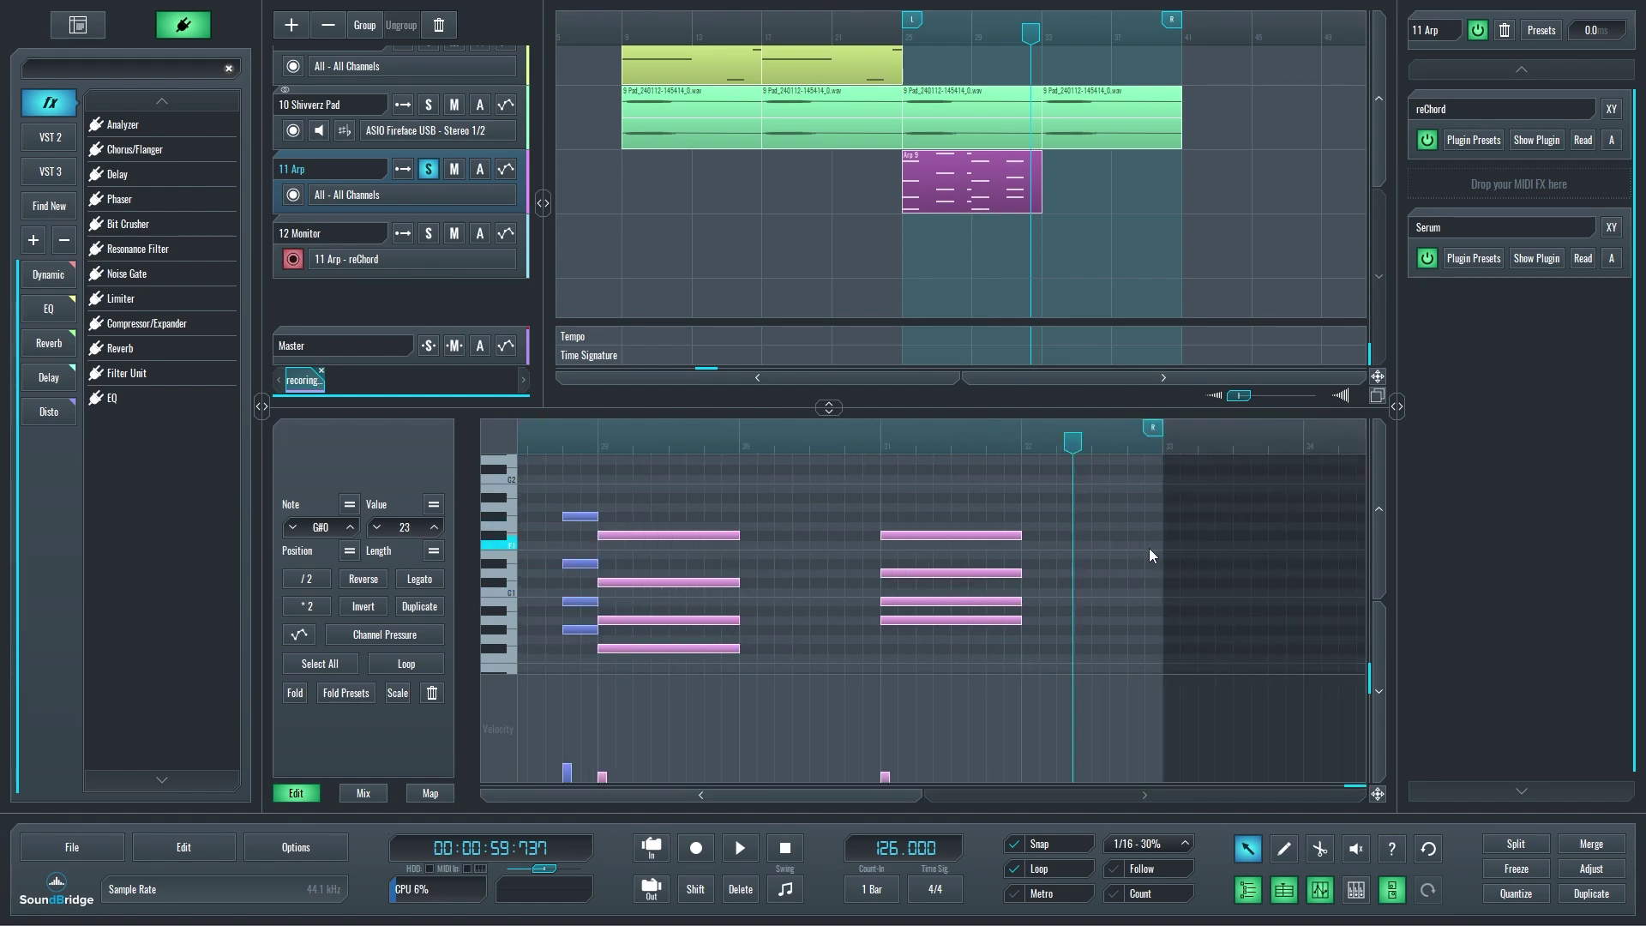
mouse_move(1022, 646)
left_mouse_down()
mouse_move(931, 525)
mouse_move(878, 523)
mouse_move(1159, 542)
mouse_move(1176, 528)
mouse_move(1162, 529)
left_mouse_up()
Trim the Arp clip's end, return the playhead to the clip start, and unsolo the Arp track.
left_click_drag(1271, 427, 1162, 426)
left_click(901, 34)
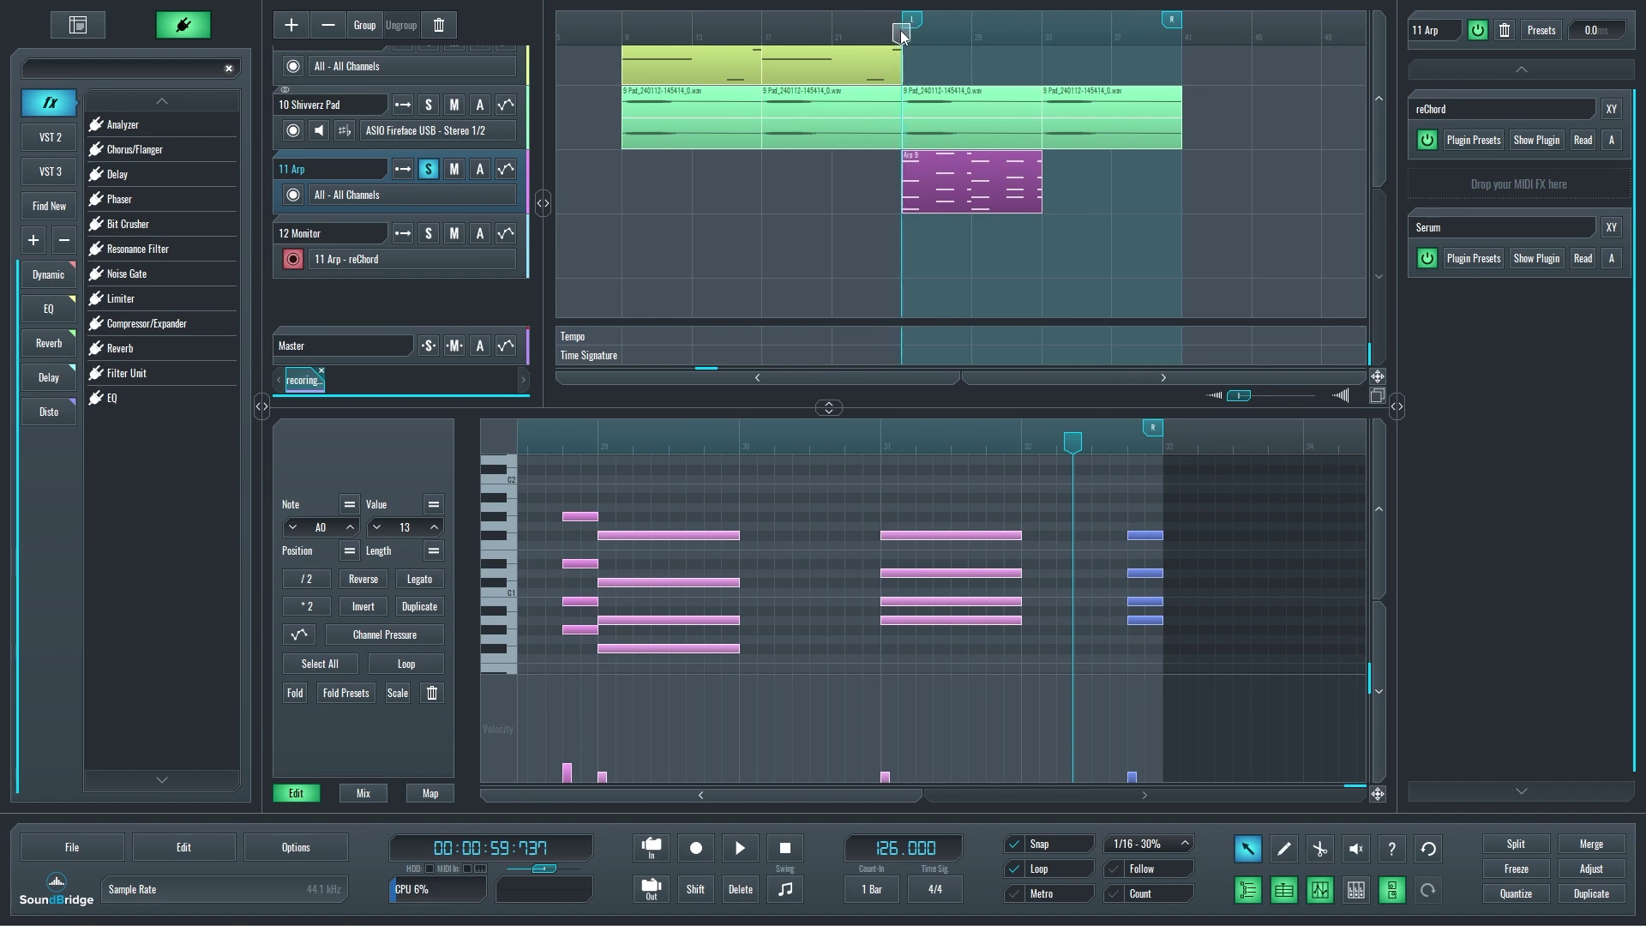
left_click(434, 167)
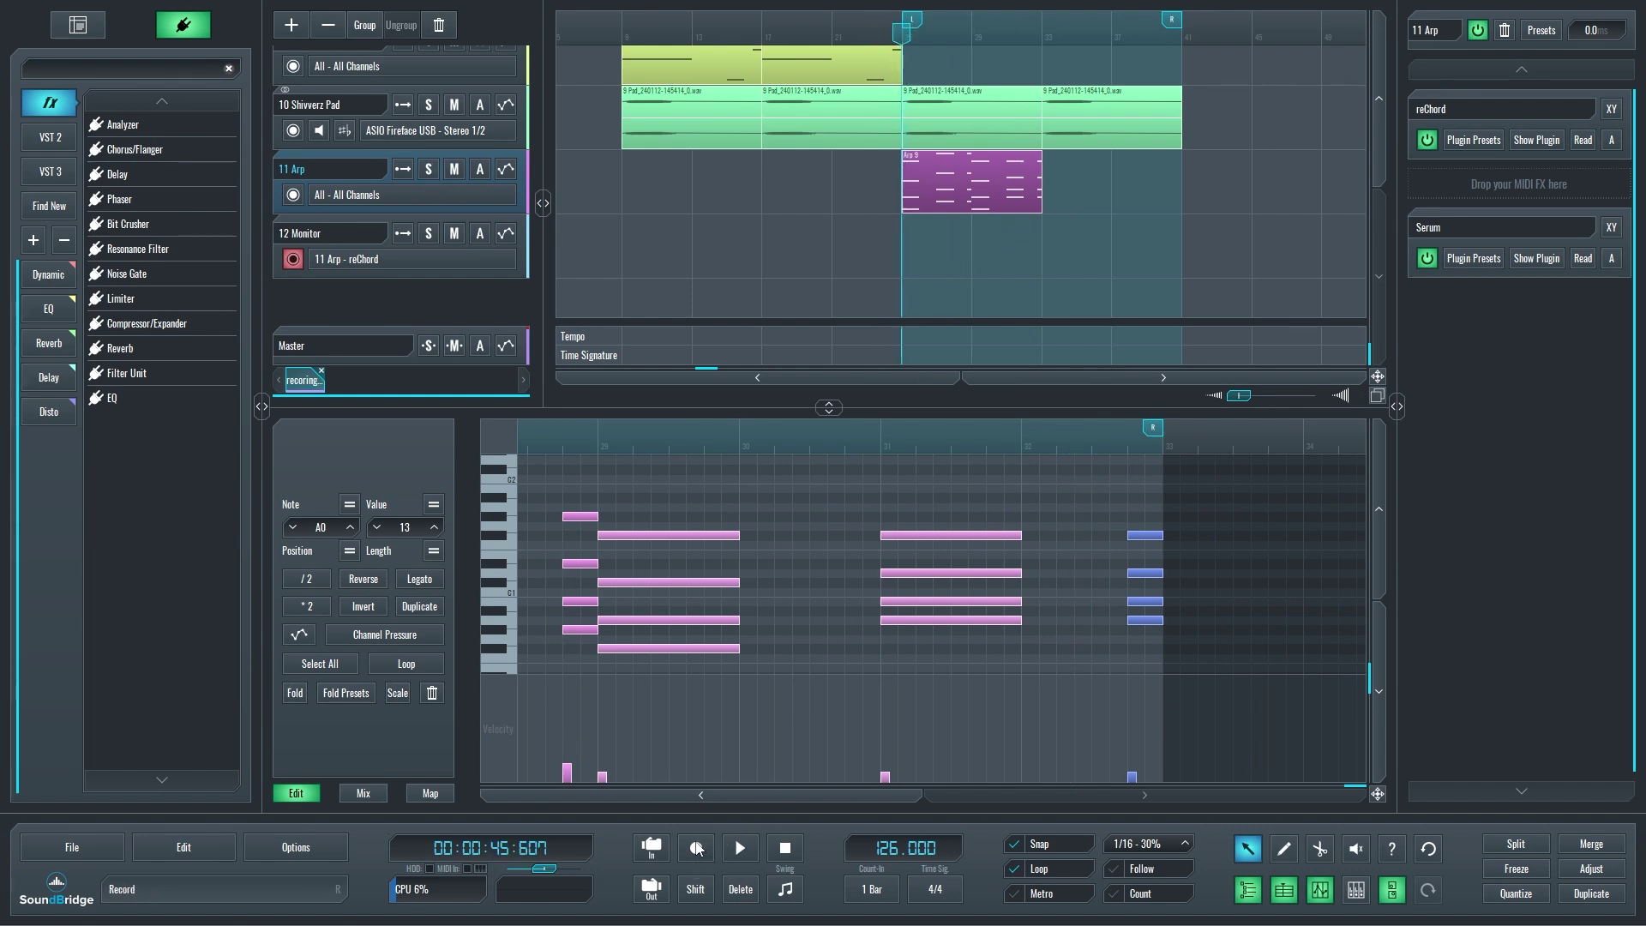
Duplicate the Arp 9 clip after itself and record its arpeggio as a new Monitor 14 take.
left_click(996, 187)
key("ctrl+d")
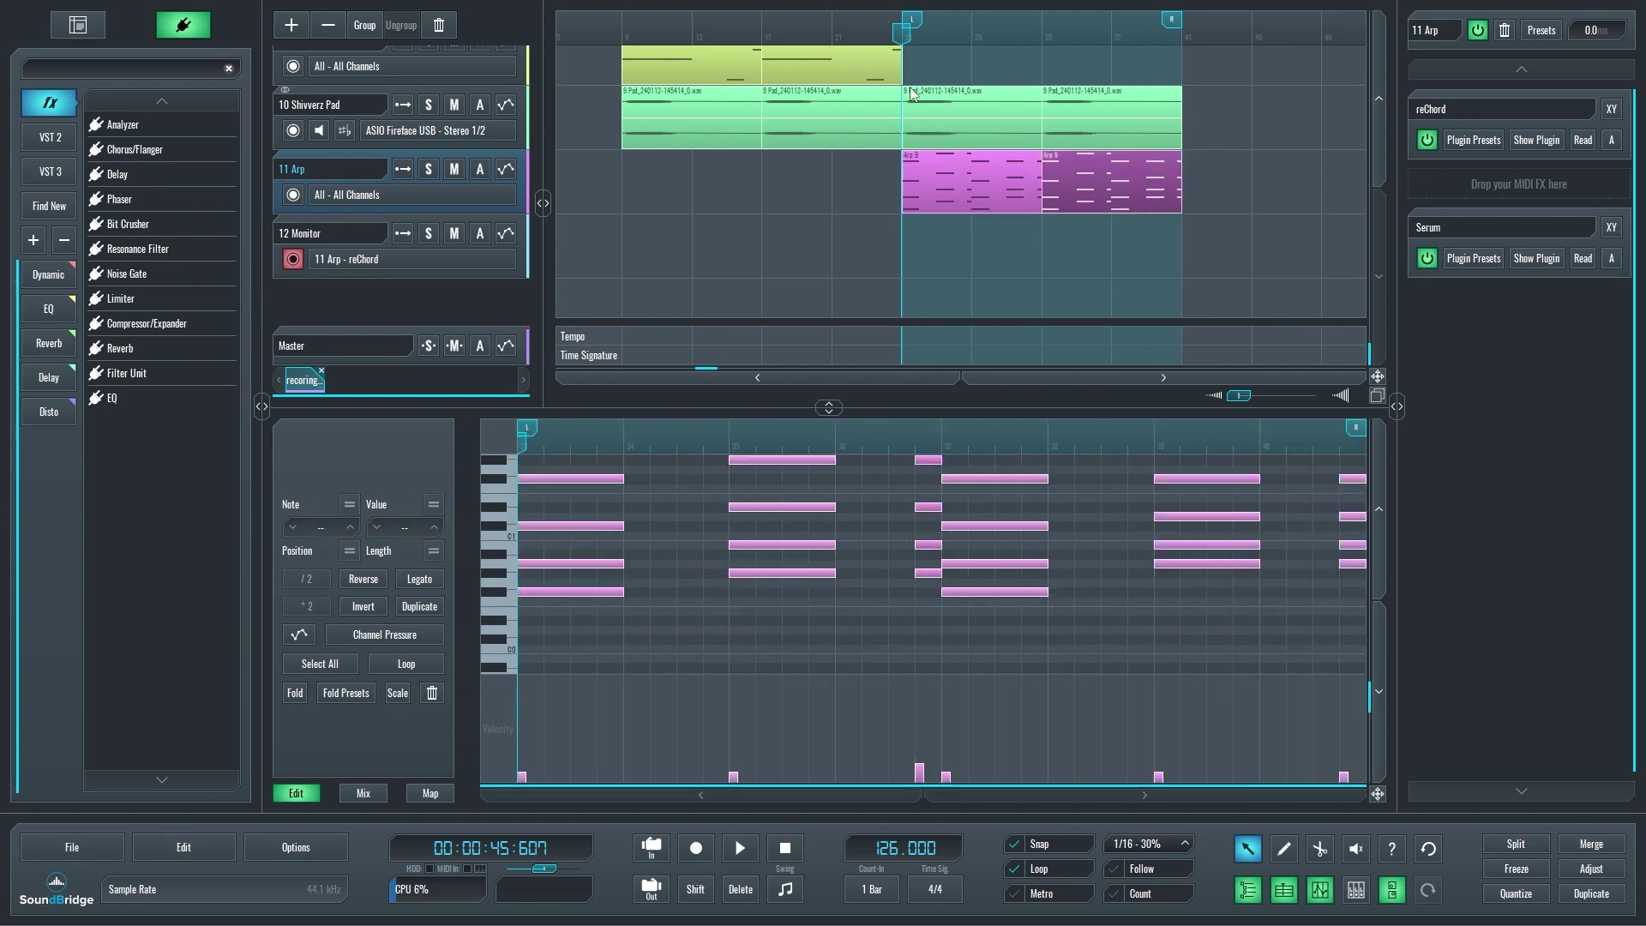
left_click(705, 849)
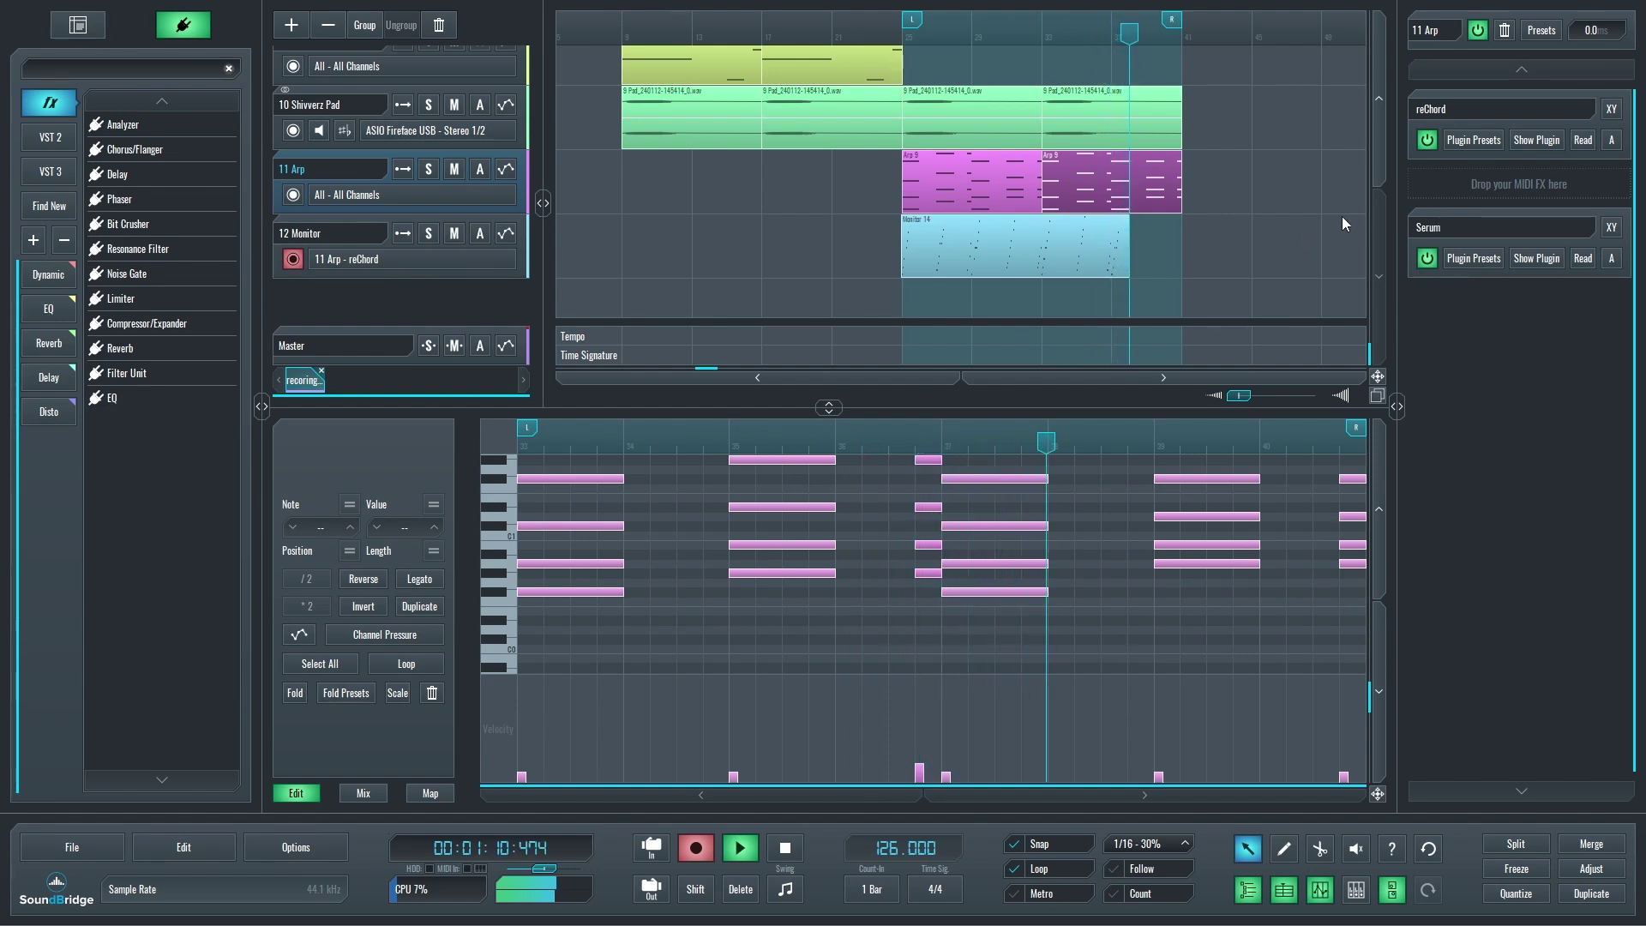
key("space")
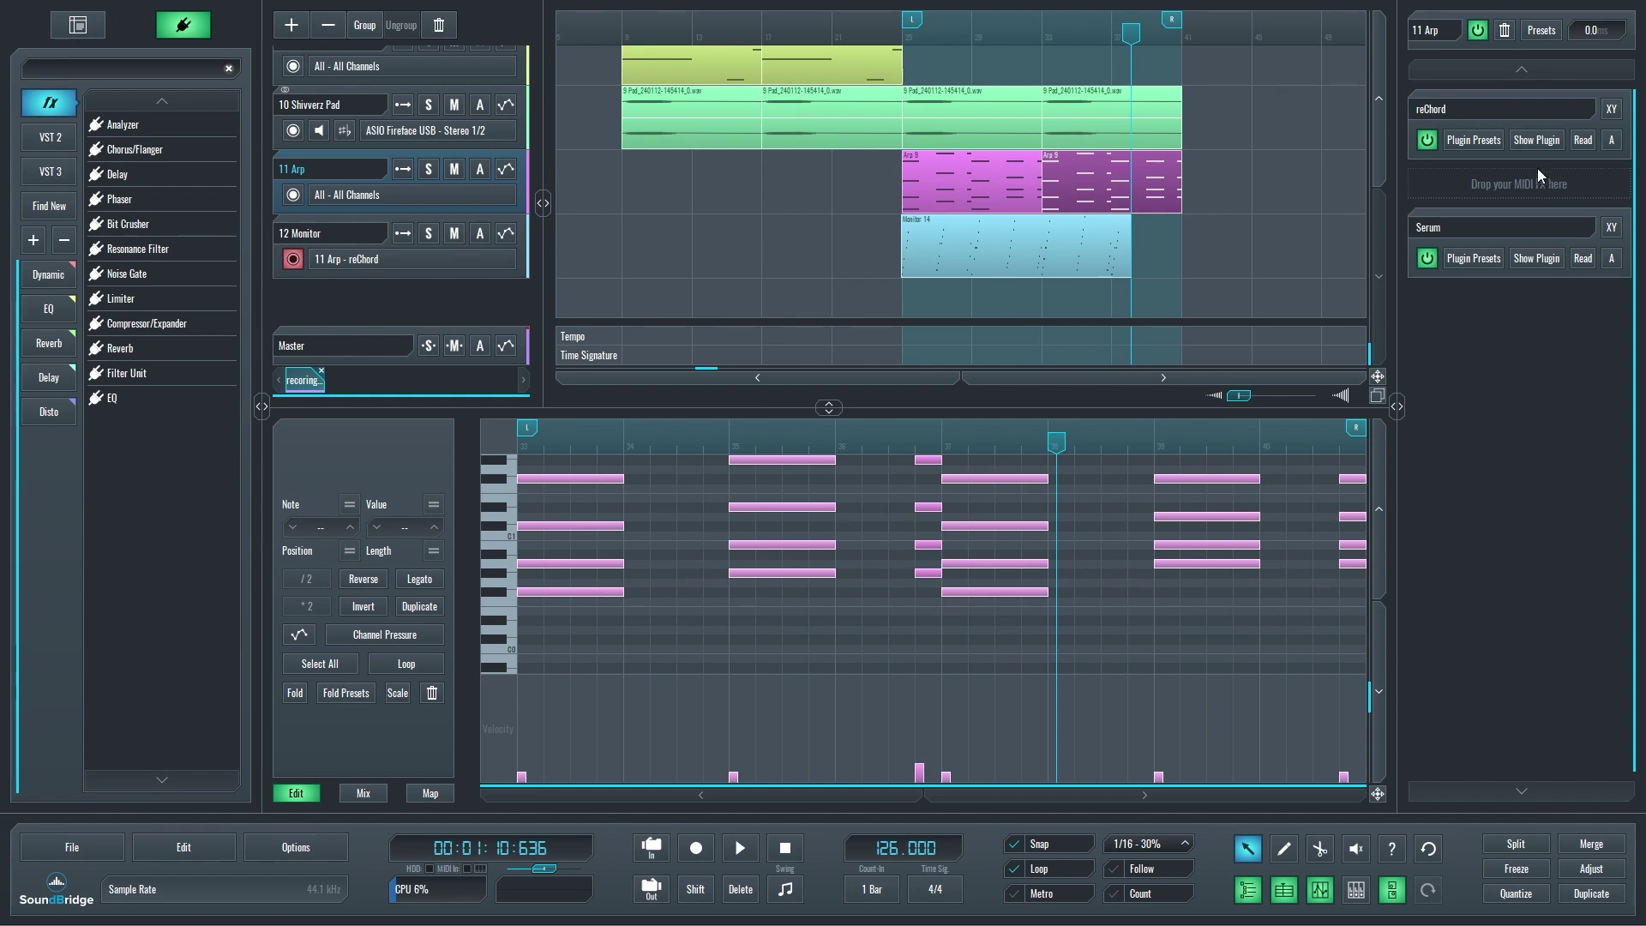
left_click(1537, 139)
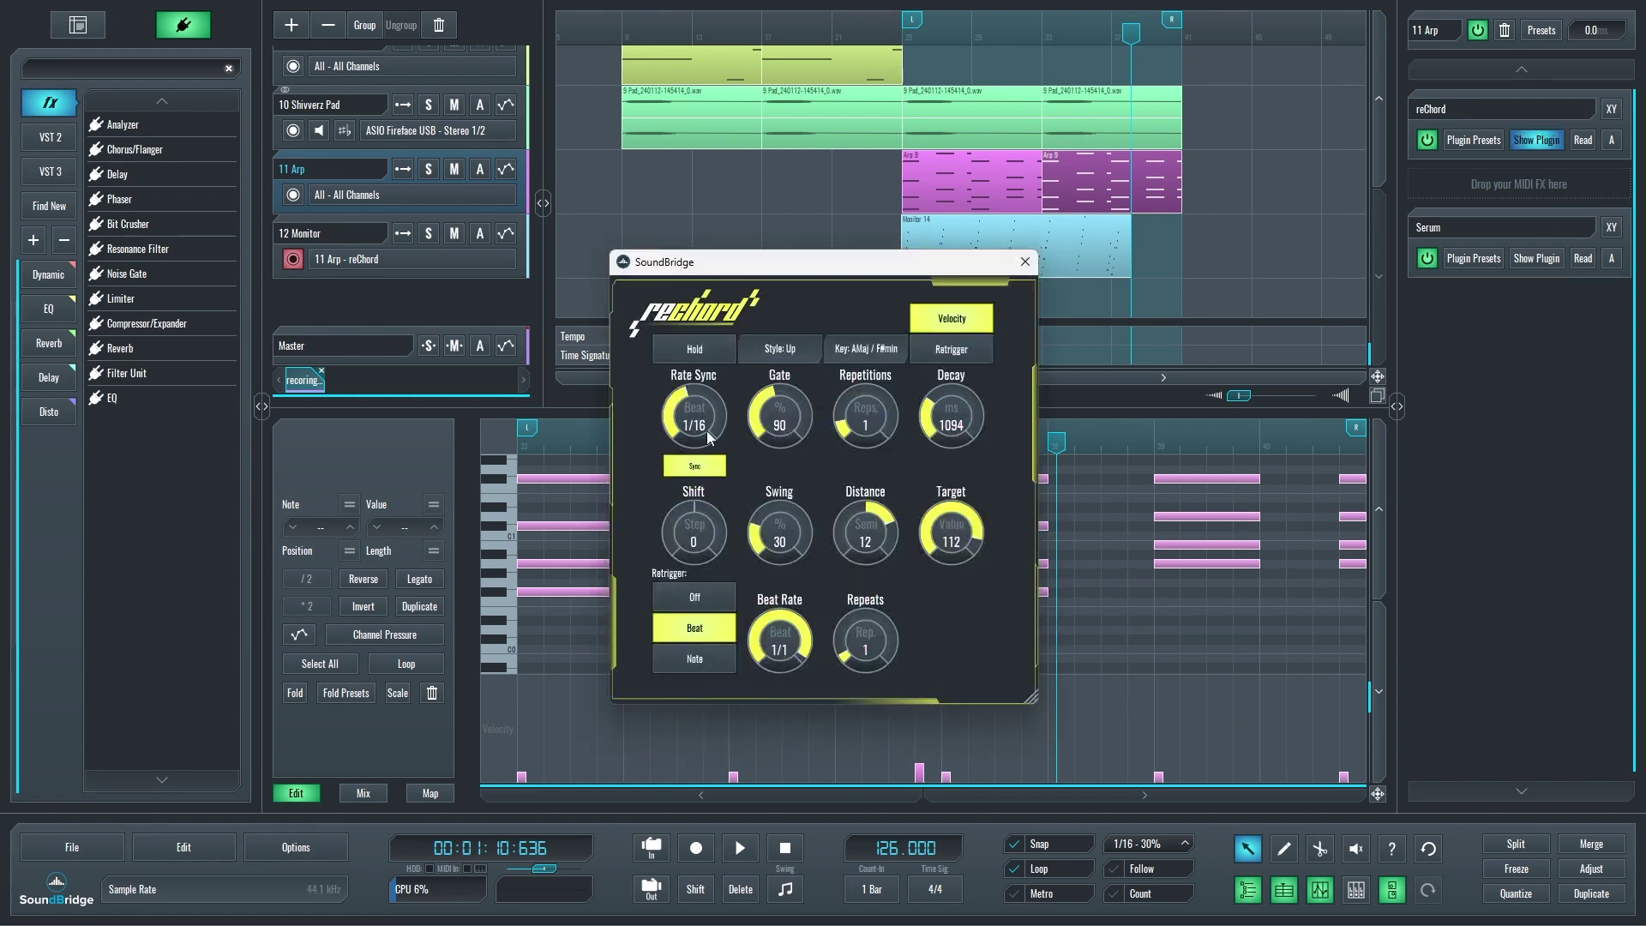
Set reChord's rate to 1/32 and repeats to 2, delete Monitor 14, and return to bar 25.
left_click_drag(712, 433, 704, 436)
left_click(1024, 262)
key("Delete")
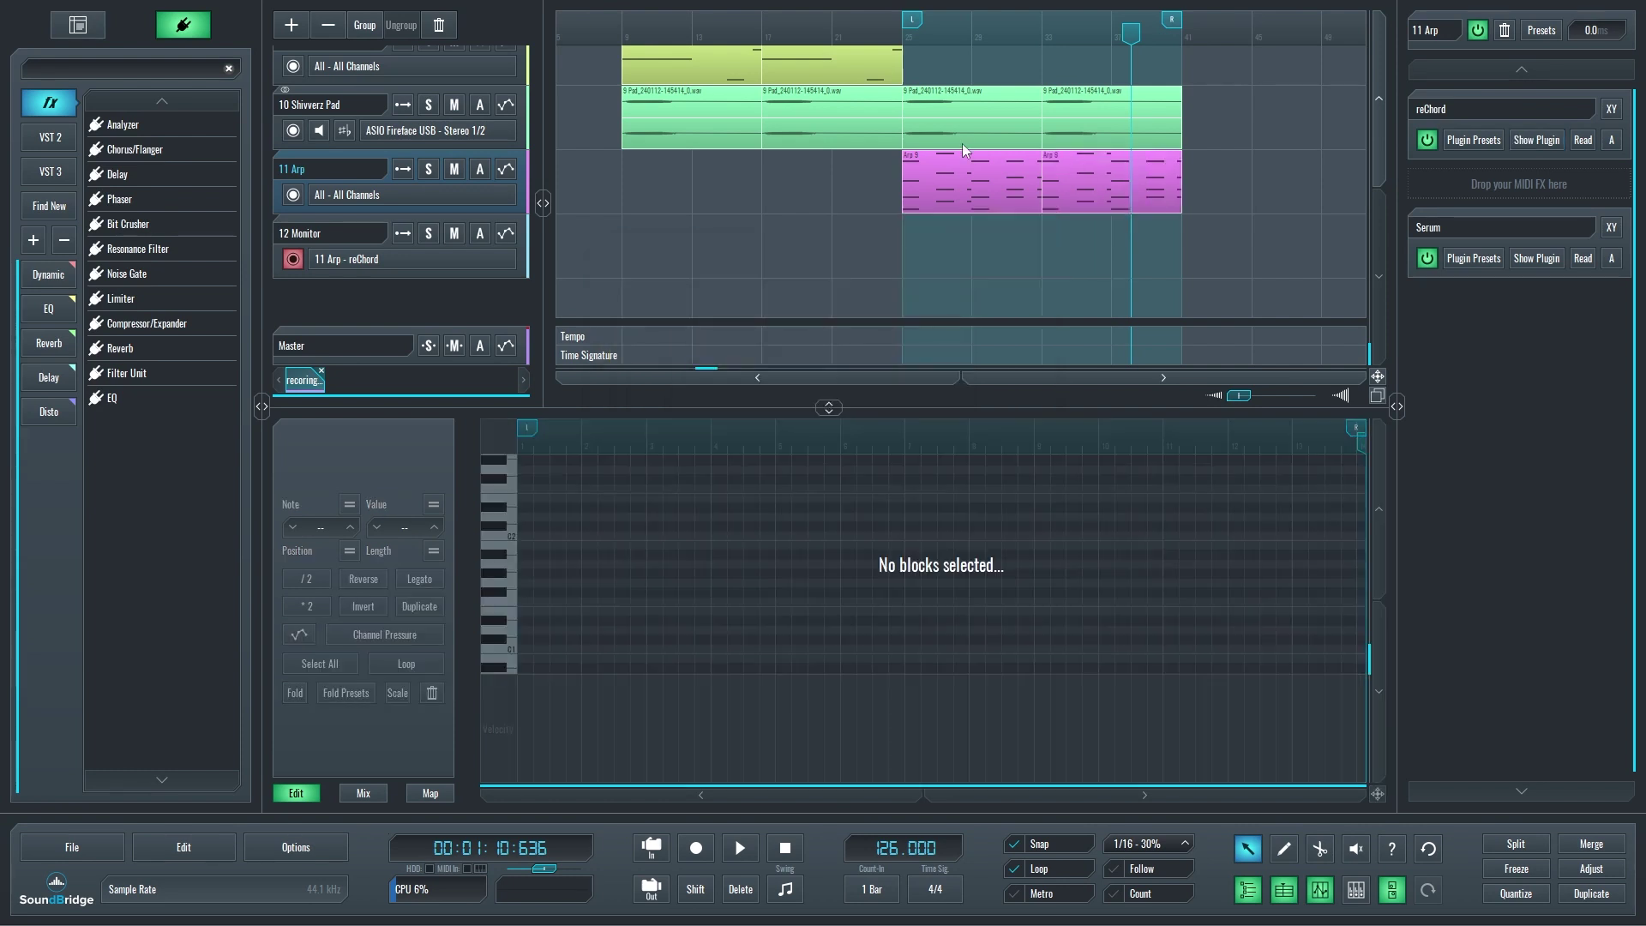
left_click_drag(1131, 32, 903, 30)
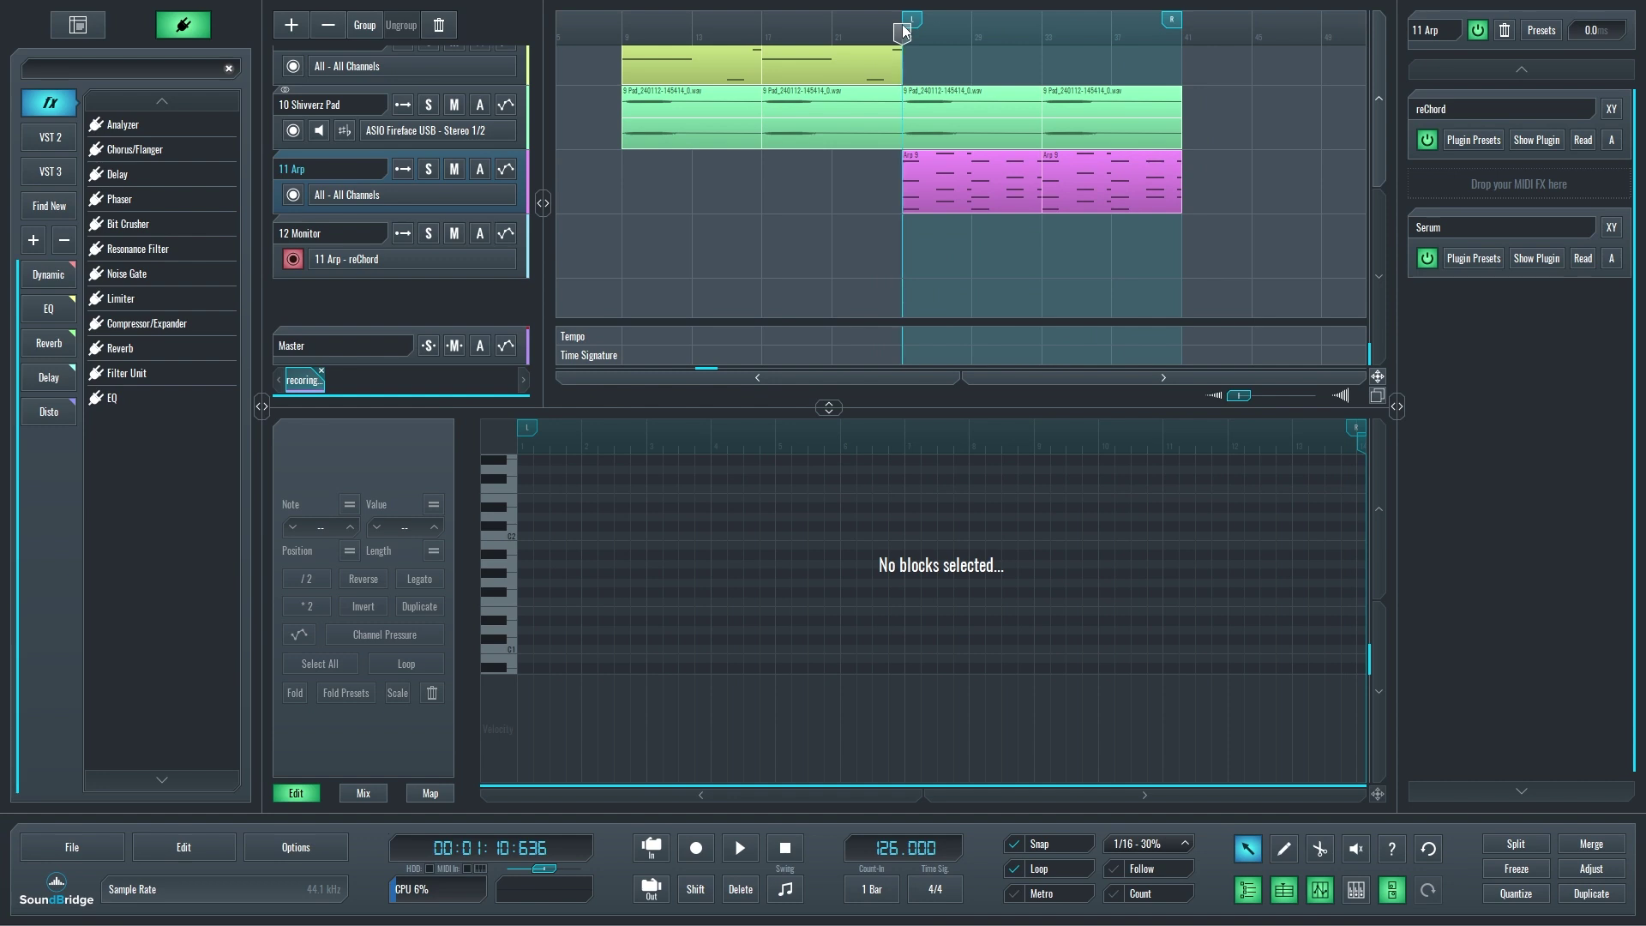
Record new test takes of the 1/32 arpeggio onto Monitor, moving the reChord window aside.
left_click(696, 849)
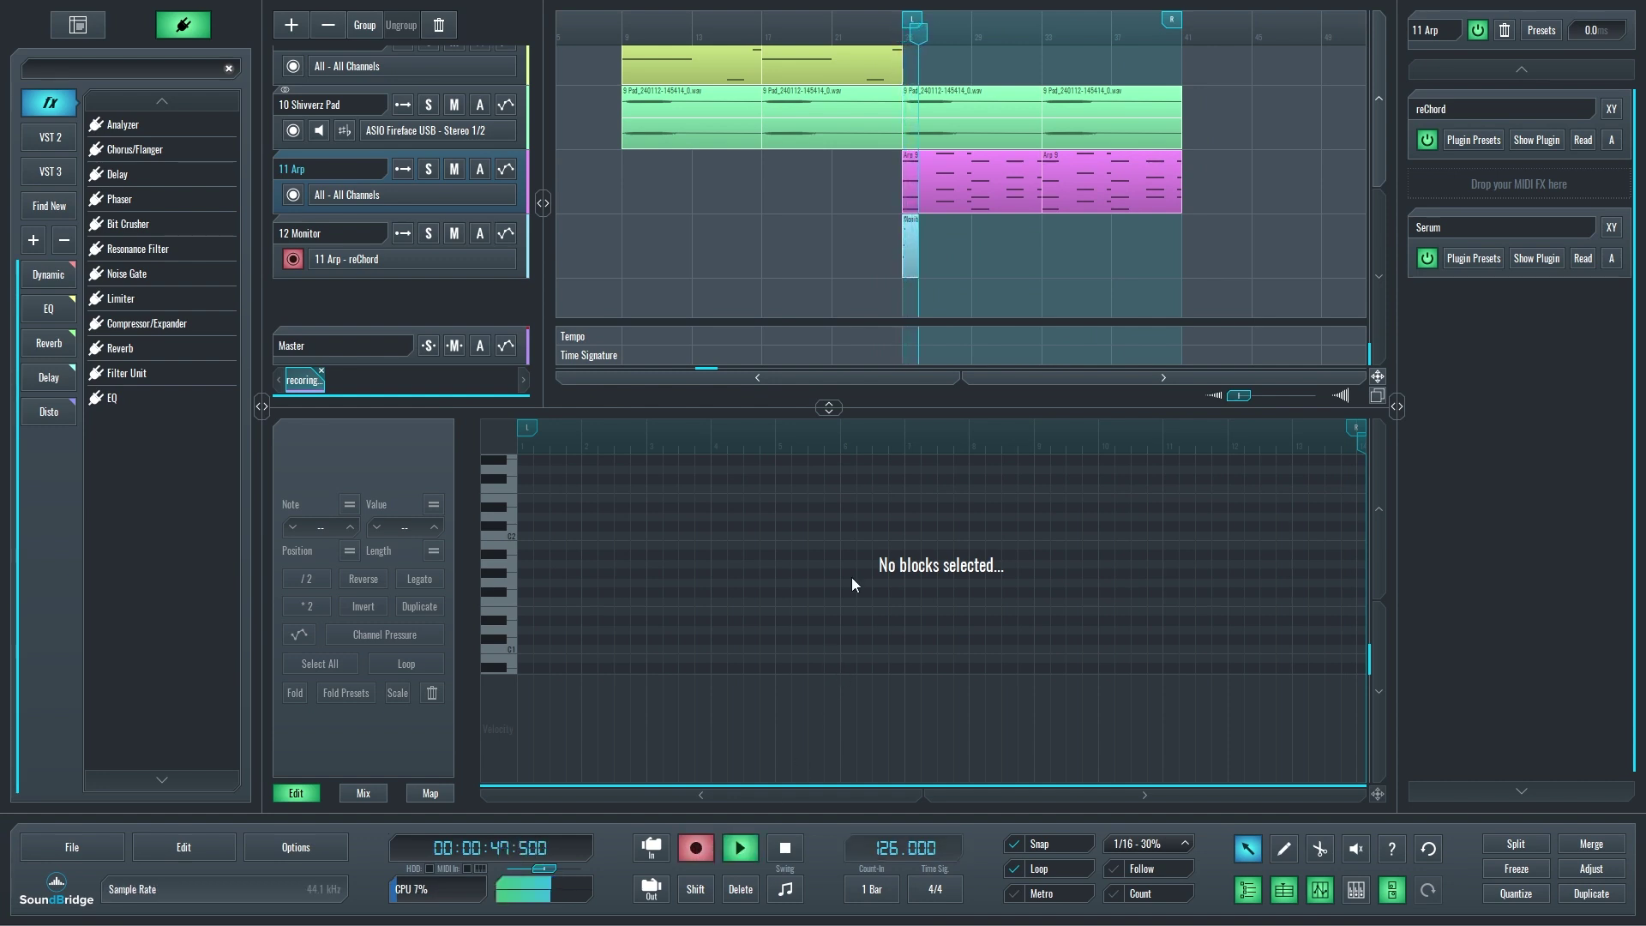
left_click(1538, 139)
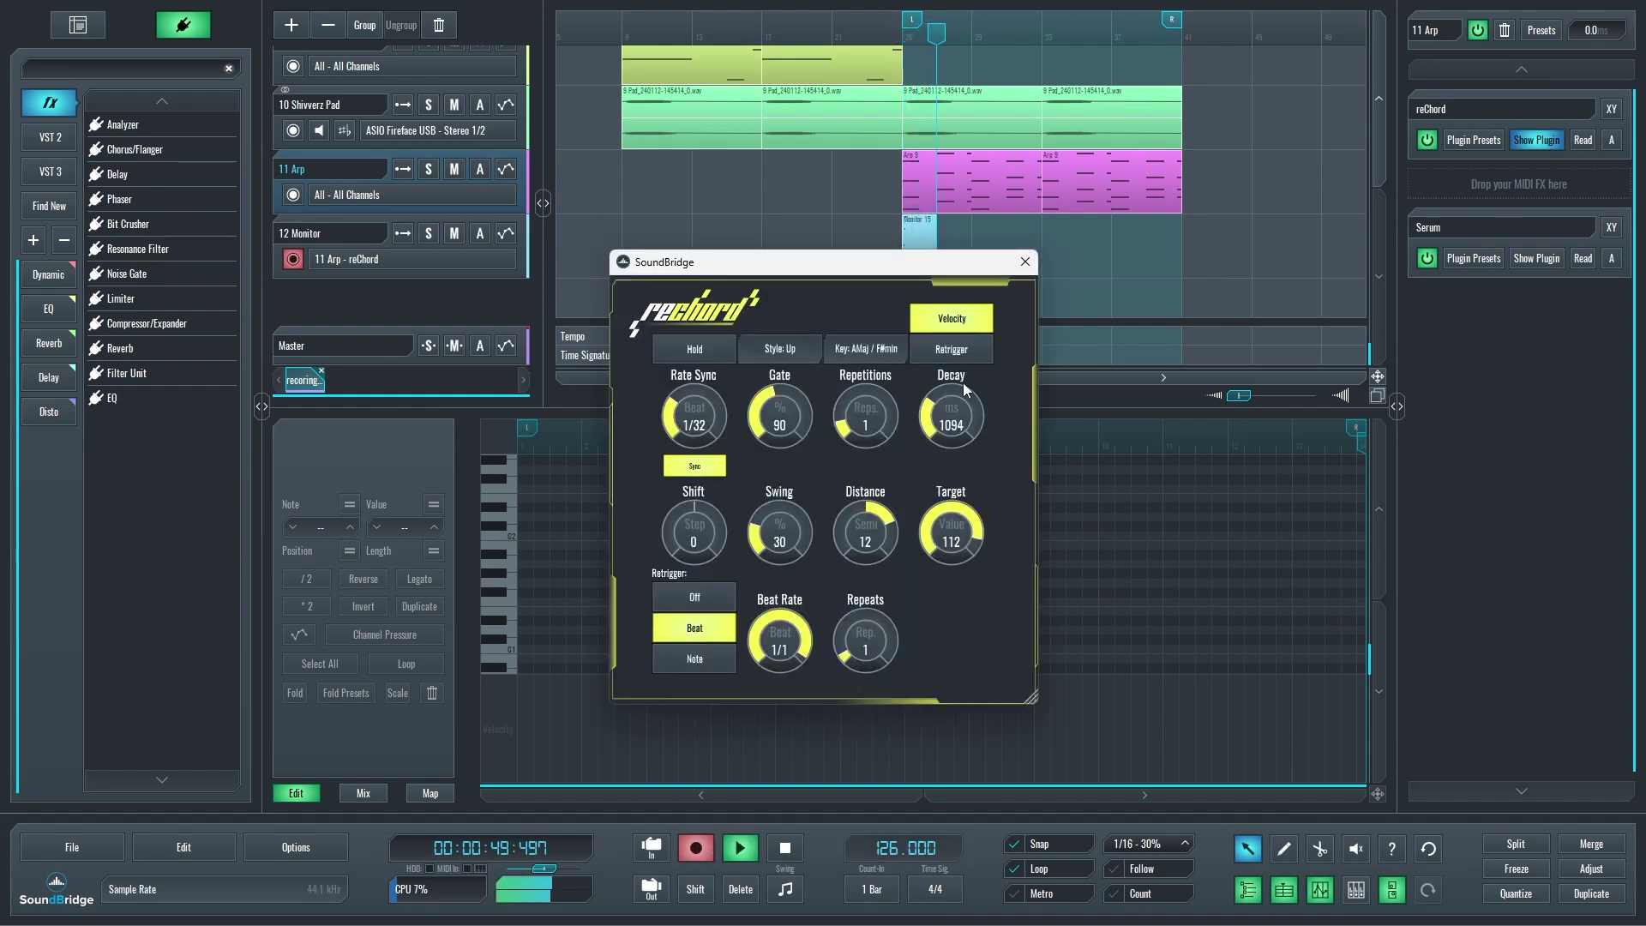
key("space")
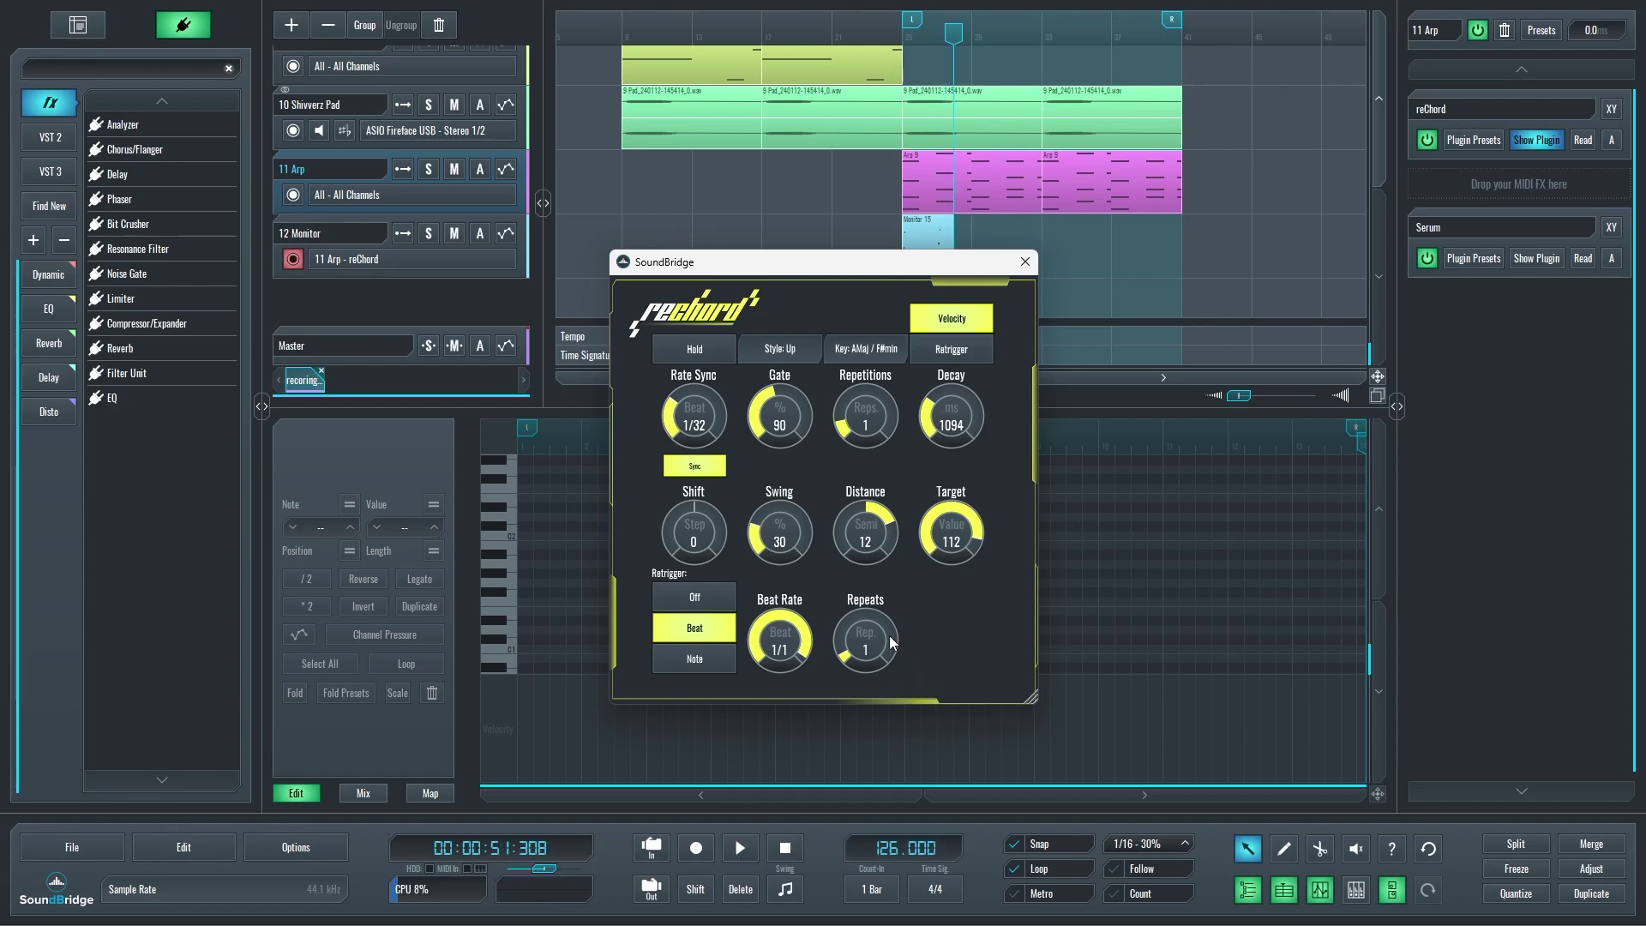
scroll(886, 638, "up", 1)
left_click(696, 848)
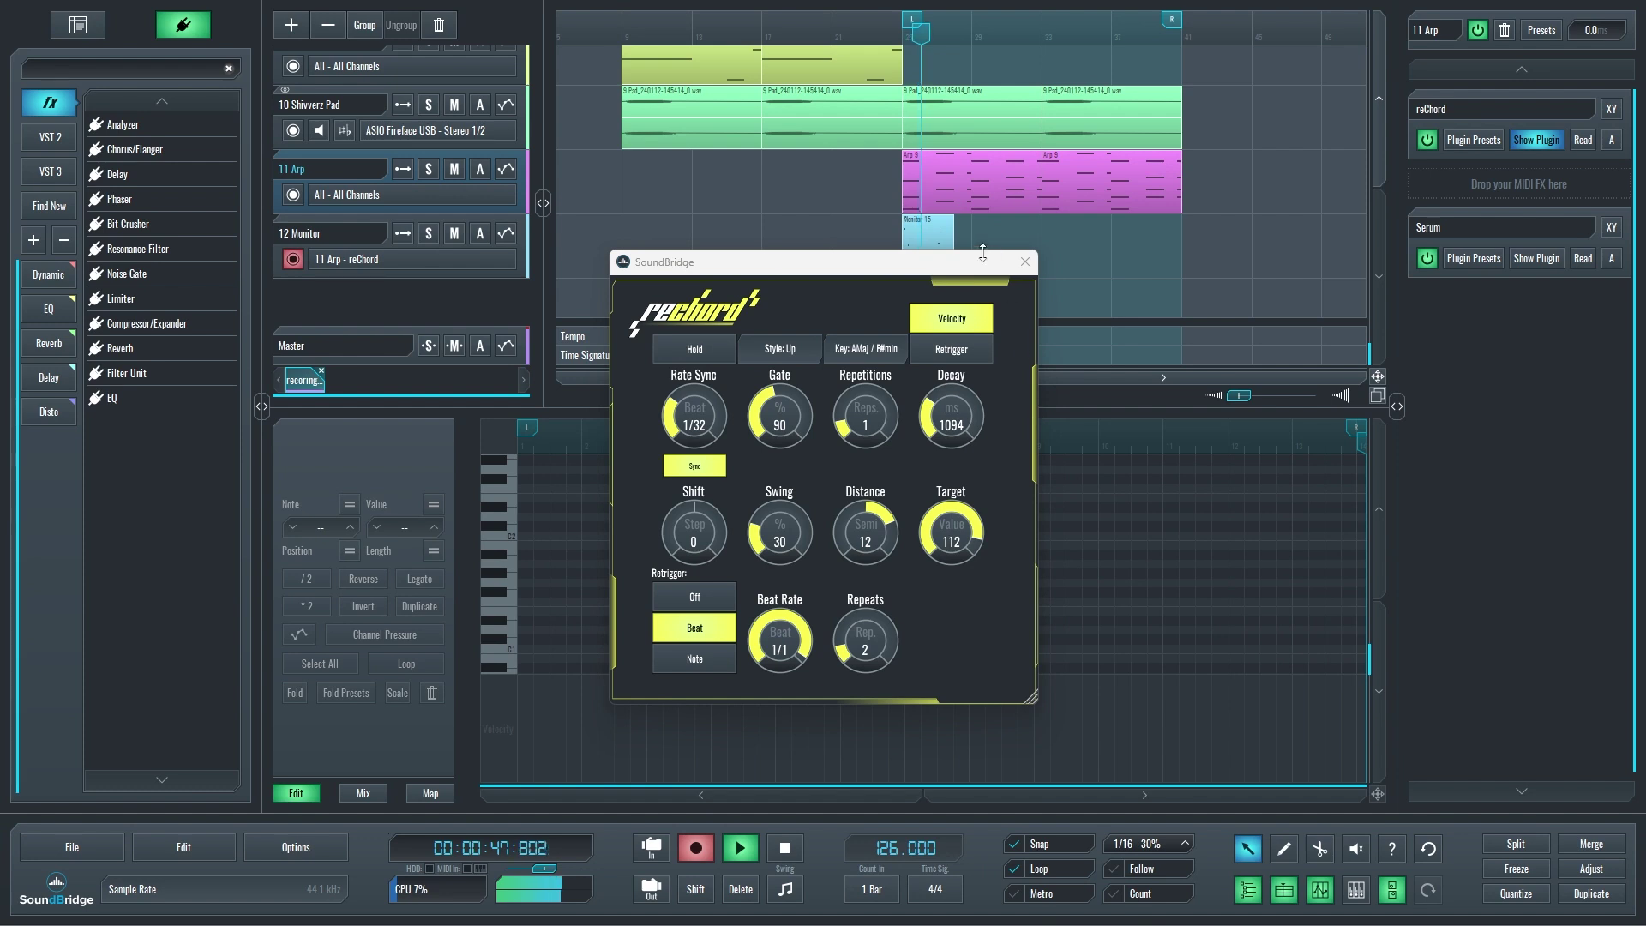
left_click_drag(983, 256, 609, 196)
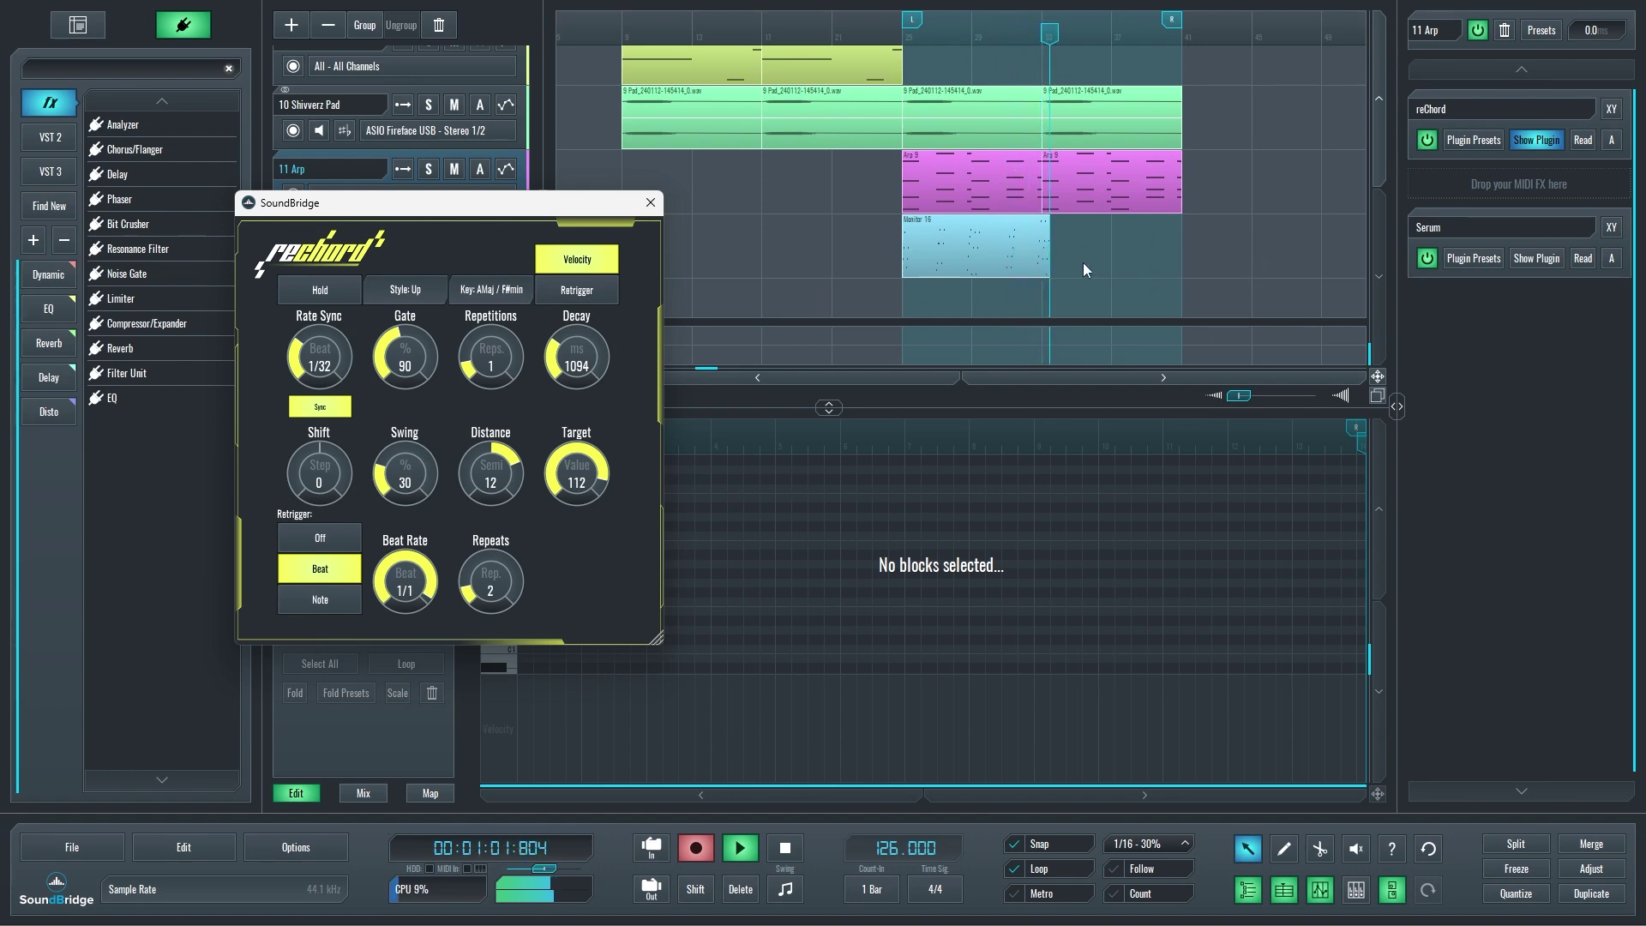
key("space")
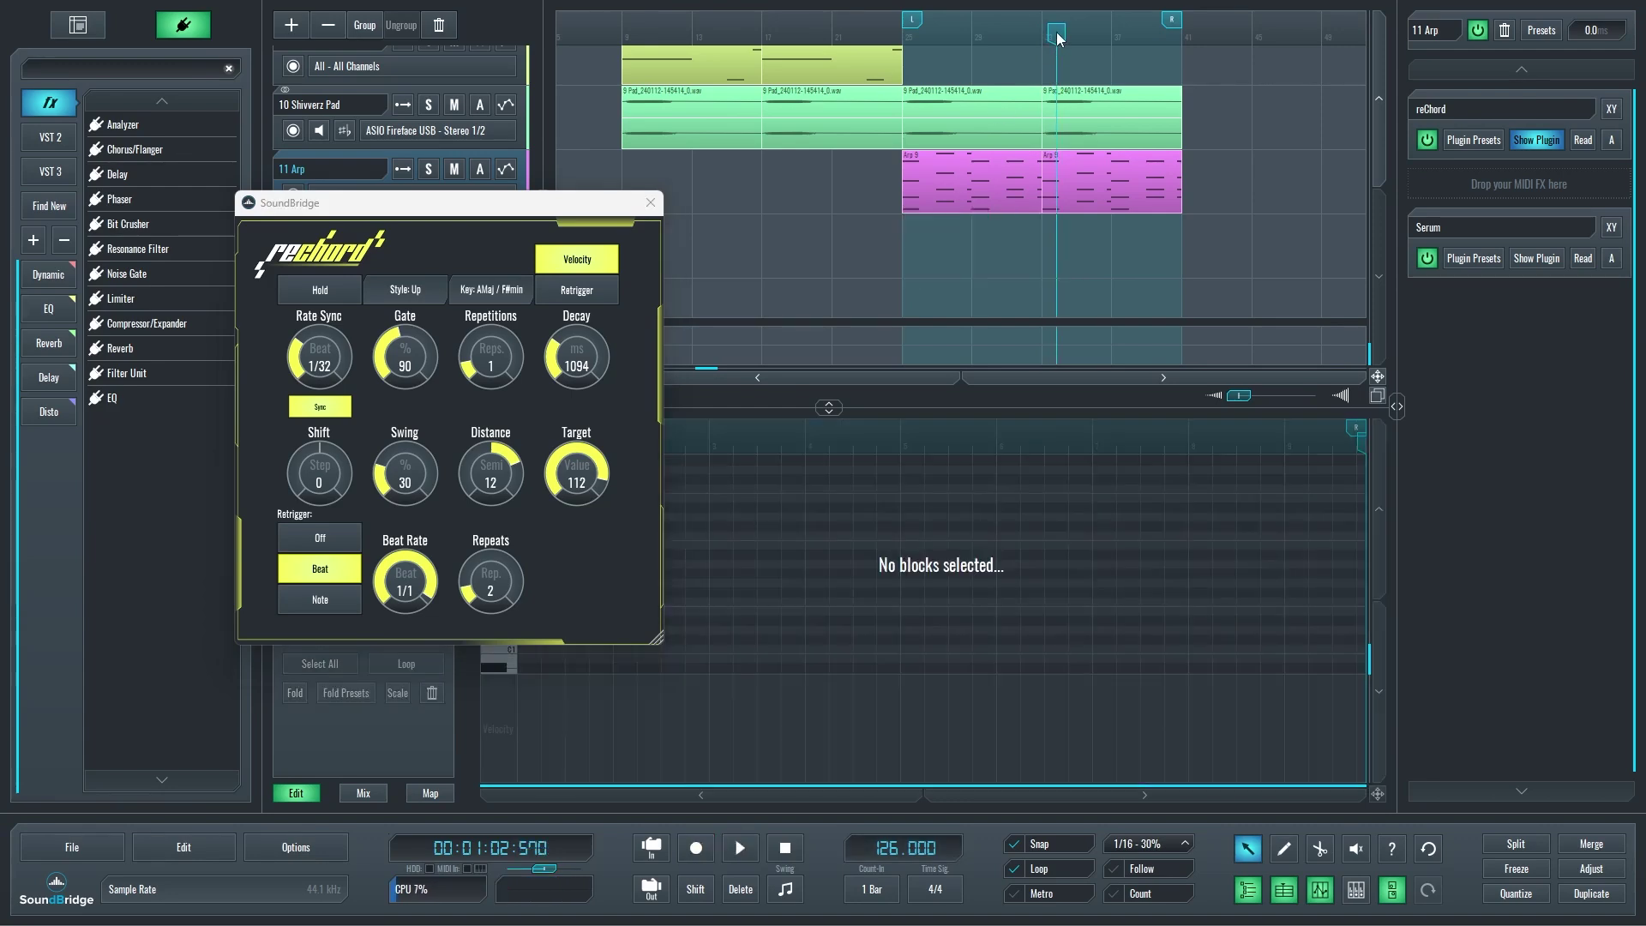
Move the loop start and playhead to bar 9, start playback, and turn Loop off.
left_click_drag(908, 24, 628, 12)
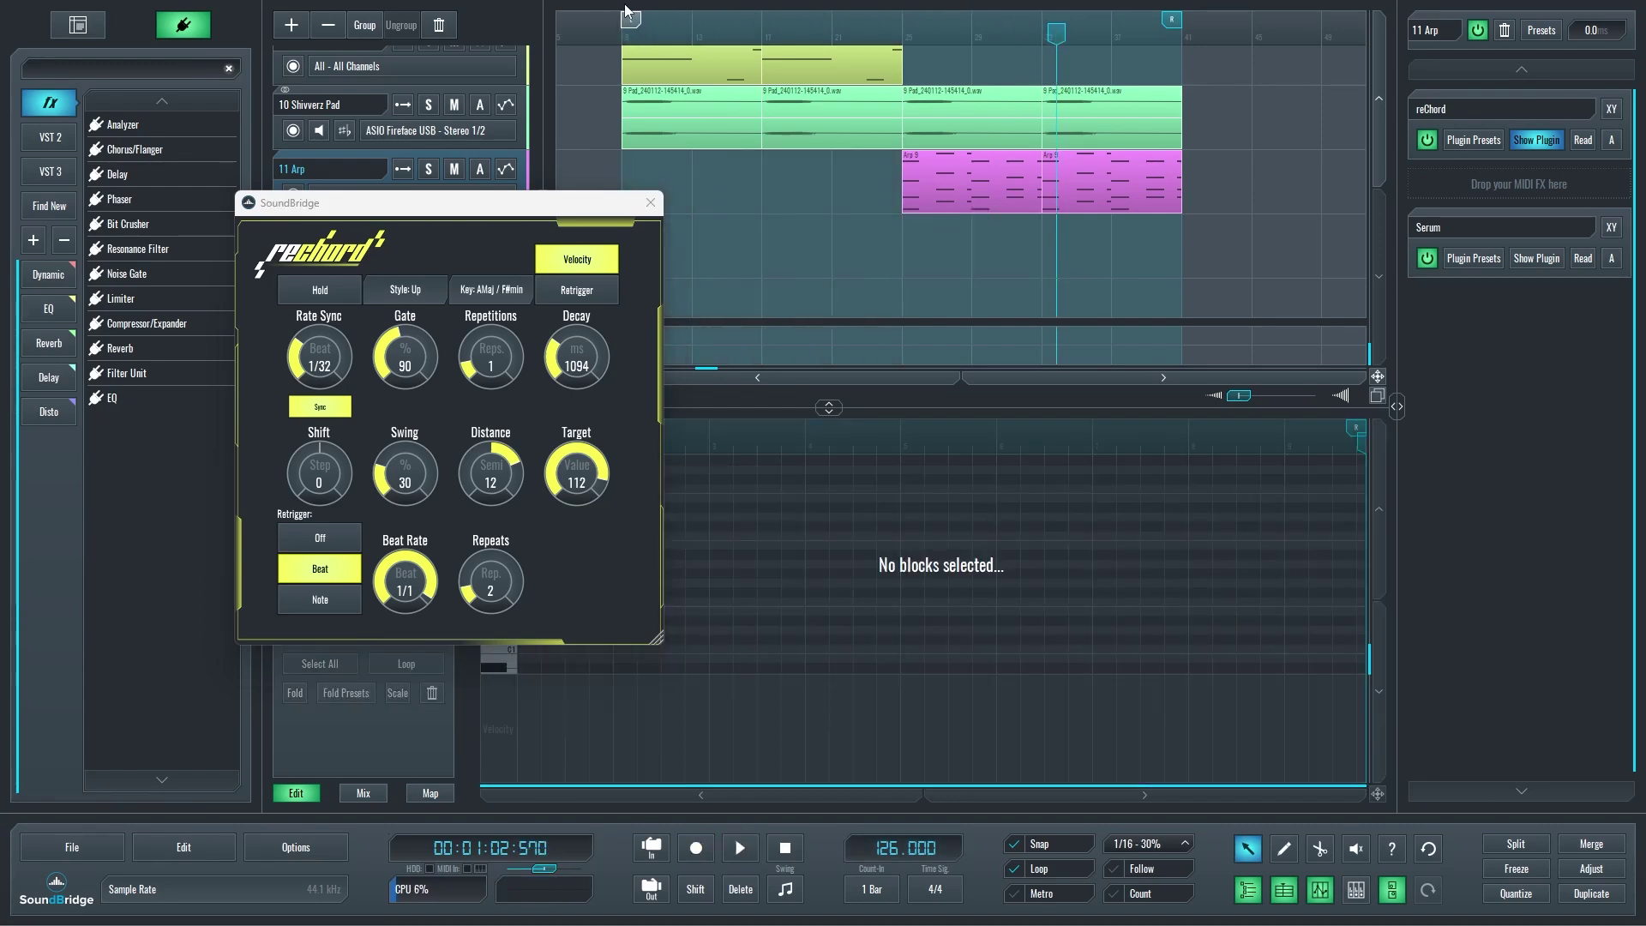
left_click_drag(1048, 23, 623, 30)
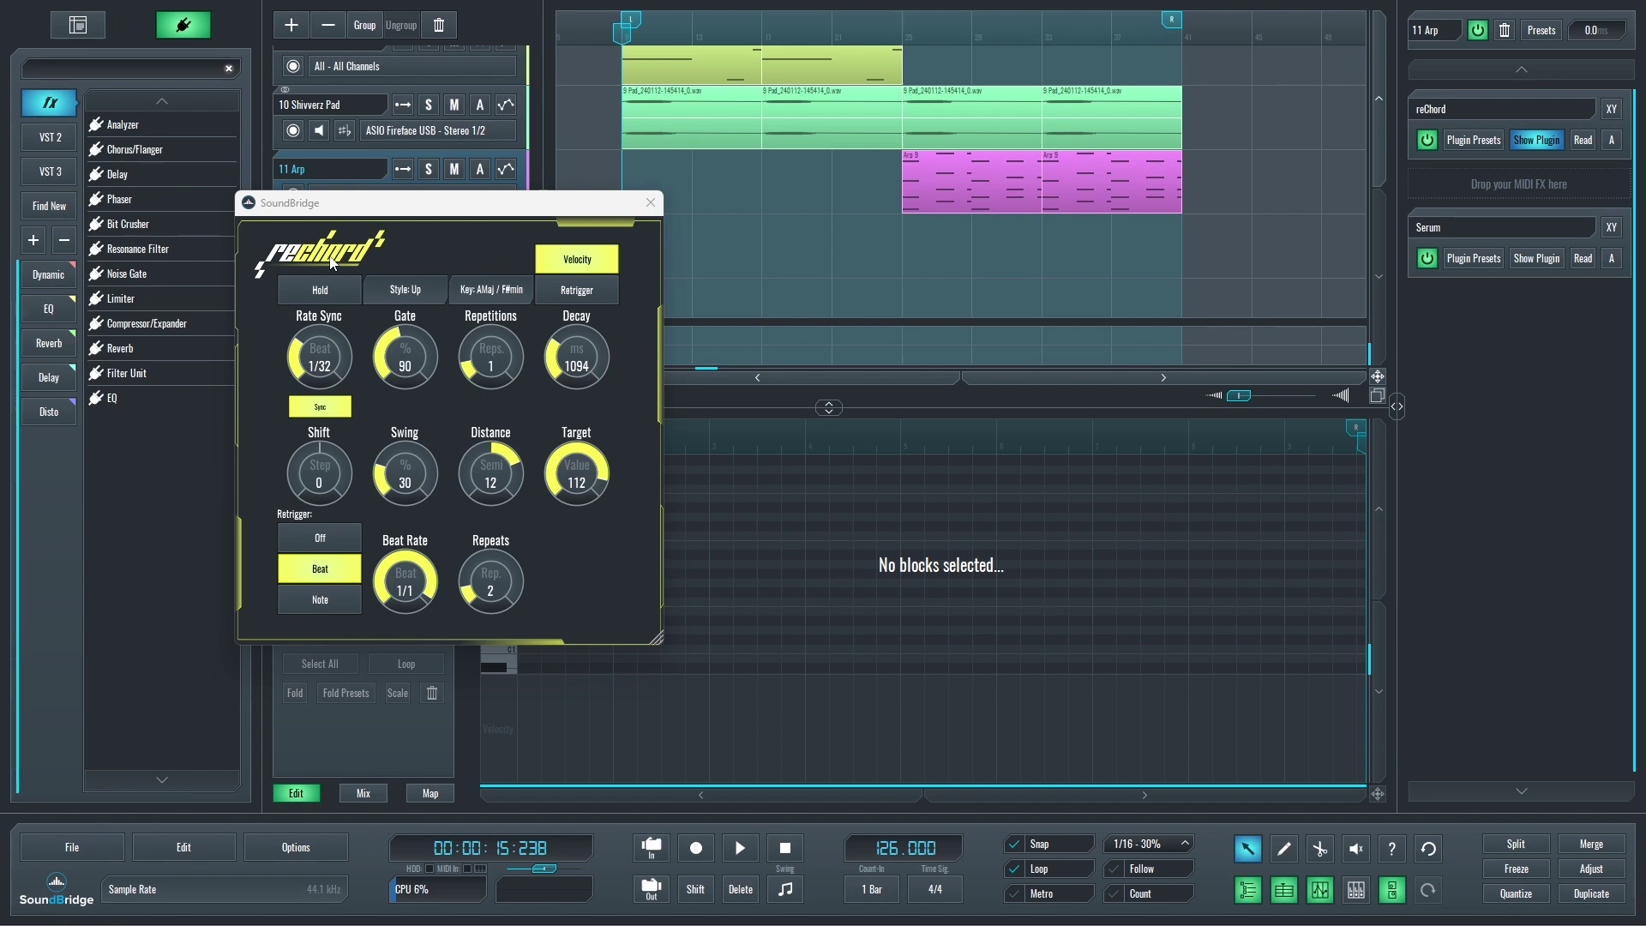
key("space")
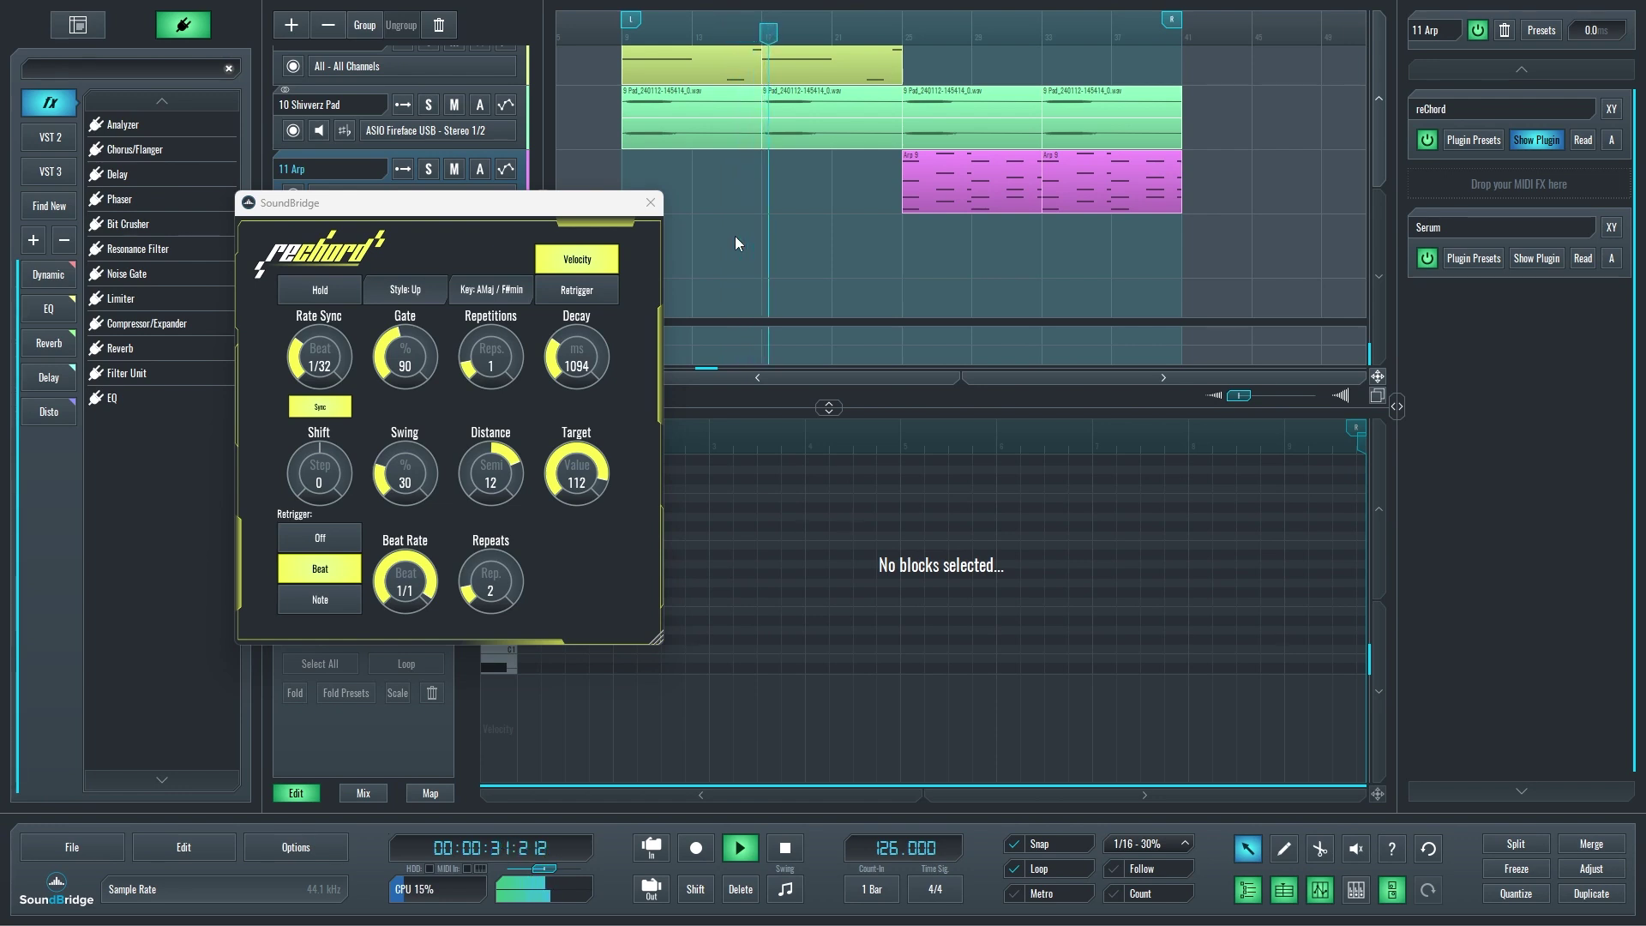
left_click(1019, 873)
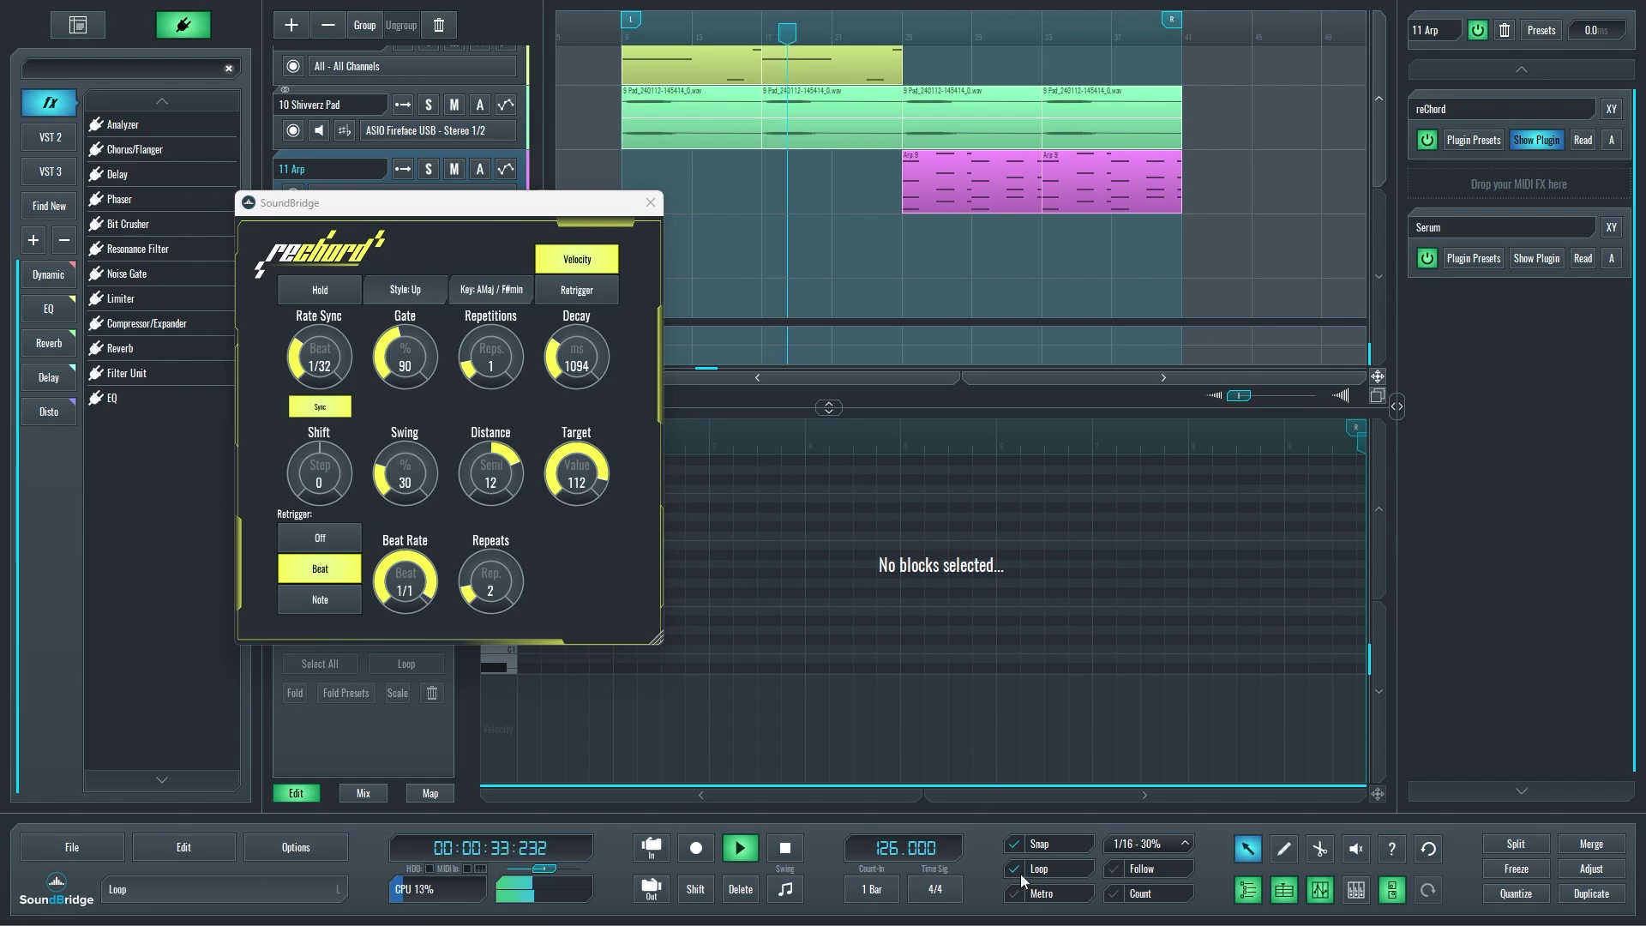